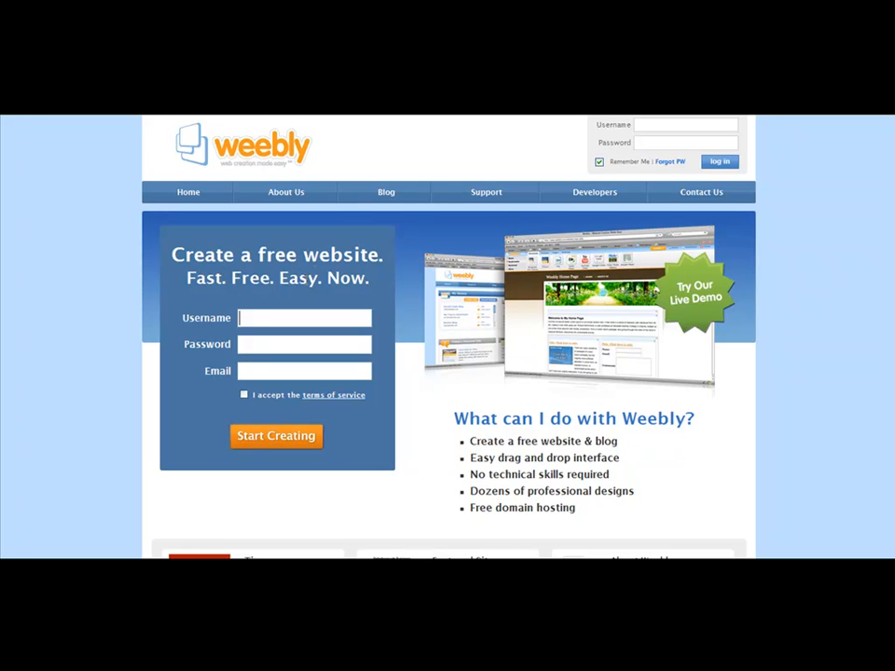
pyautogui.click(248, 344)
pyautogui.click(252, 371)
pyautogui.scroll(-1, 262, 366)
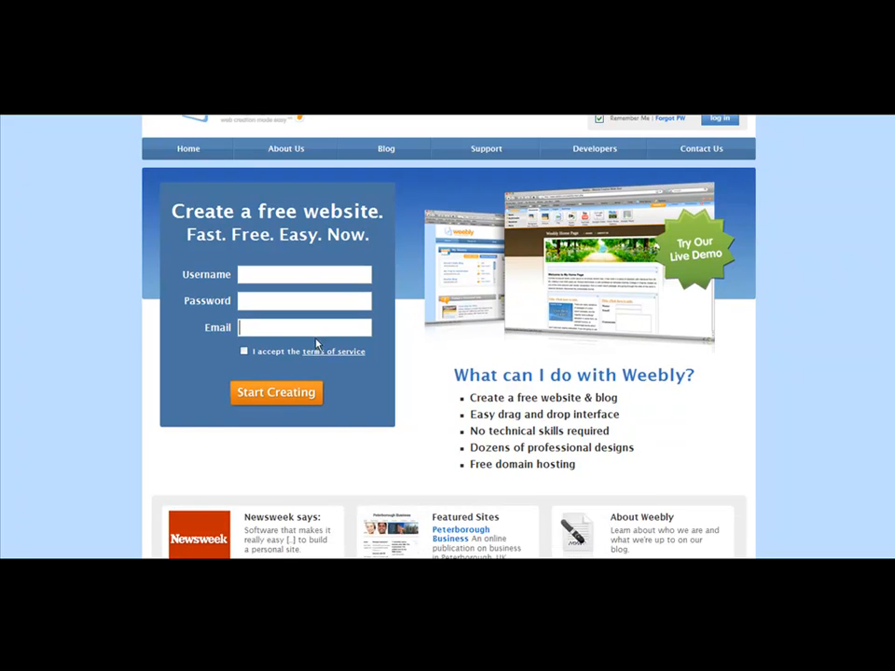
pyautogui.scroll(1, 317, 345)
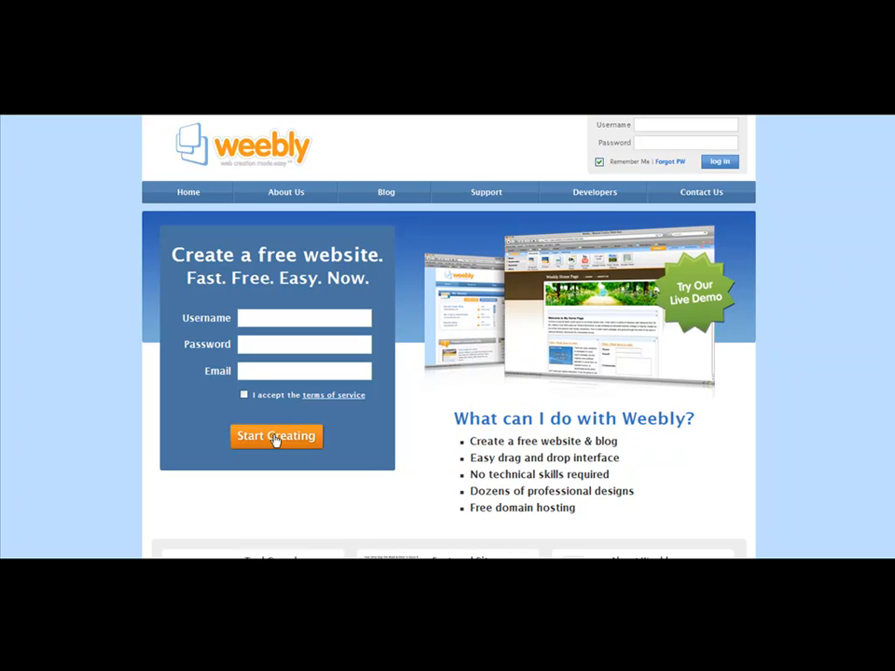
# Step: Log in to the existing account by entering the account username and the account password
pyautogui.click(695, 125)
pyautogui.write('cou12345')
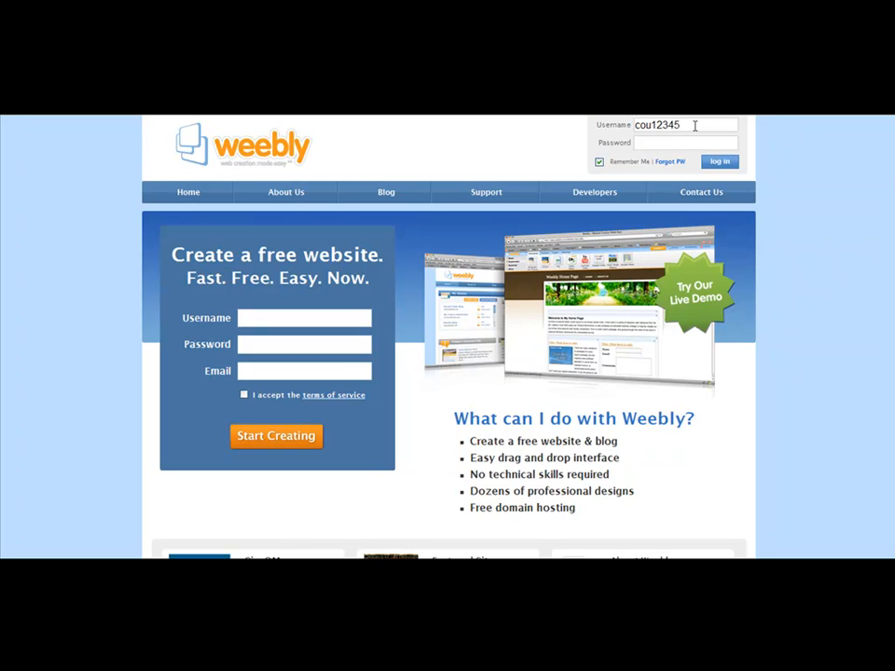
pyautogui.press('Tab')
pyautogui.write('********')
pyautogui.press('Return')
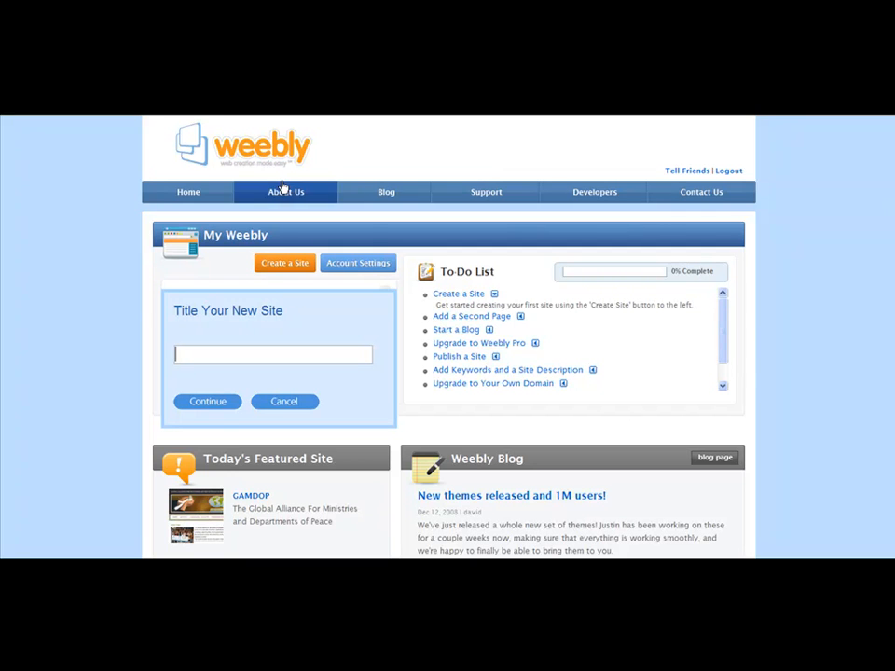
# Step: Create a new site titled "Paid Surveys For Cash"
pyautogui.click(279, 264)
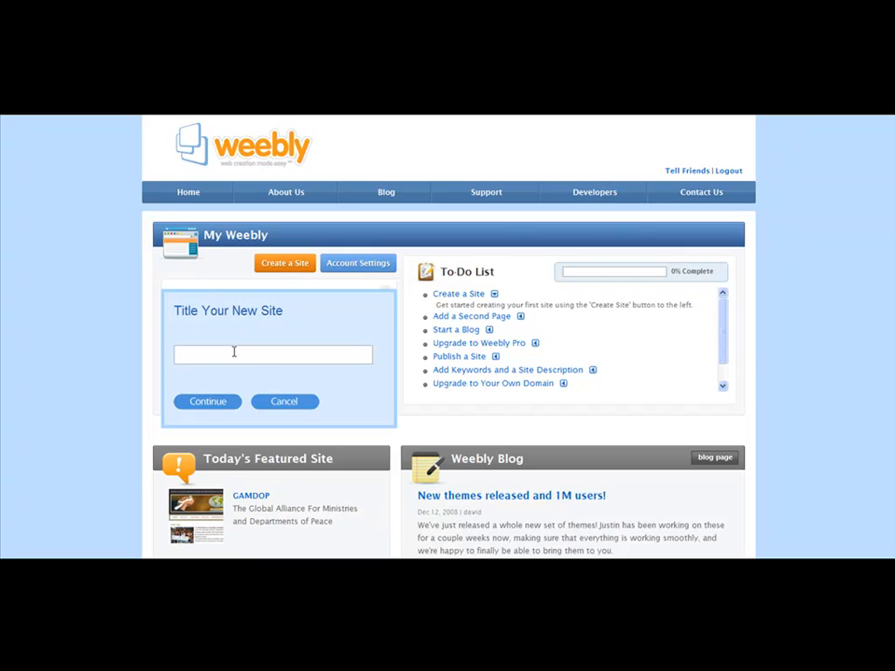
pyautogui.write('Paid Surveys For Cash')
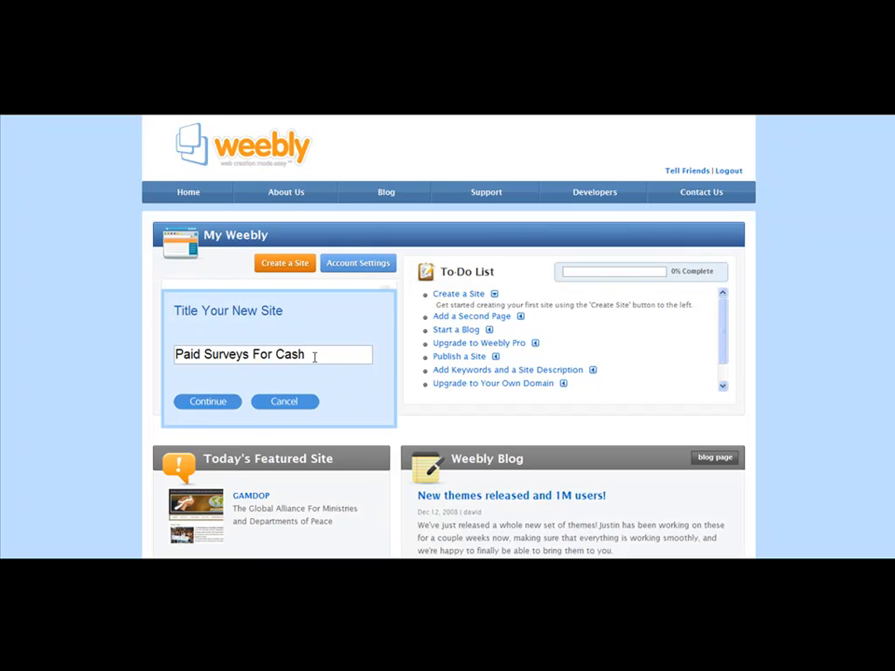
pyautogui.click(209, 402)
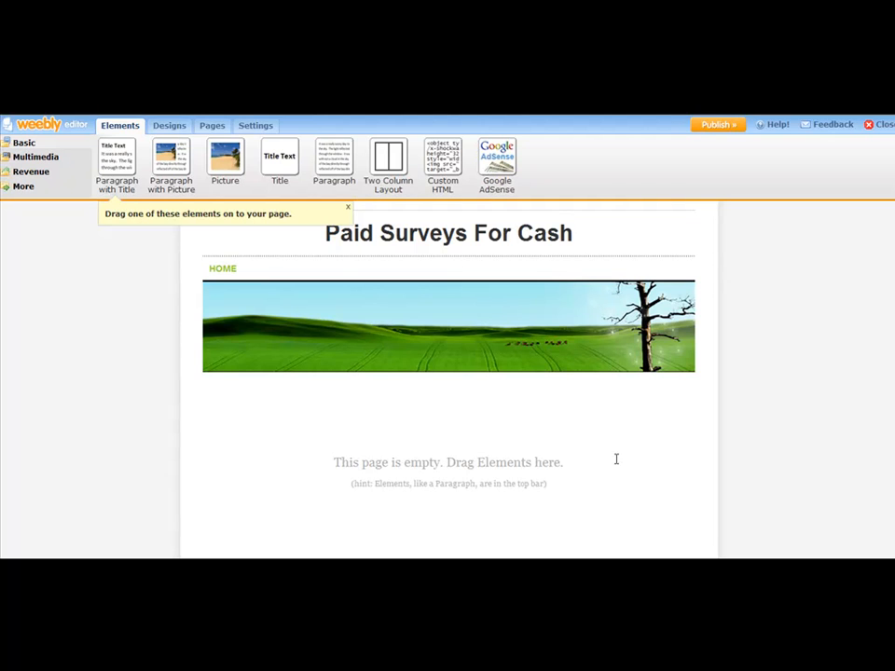
# Step: Try out several site designs and apply the light blue one with the yellow pencil in its header
pyautogui.click(348, 211)
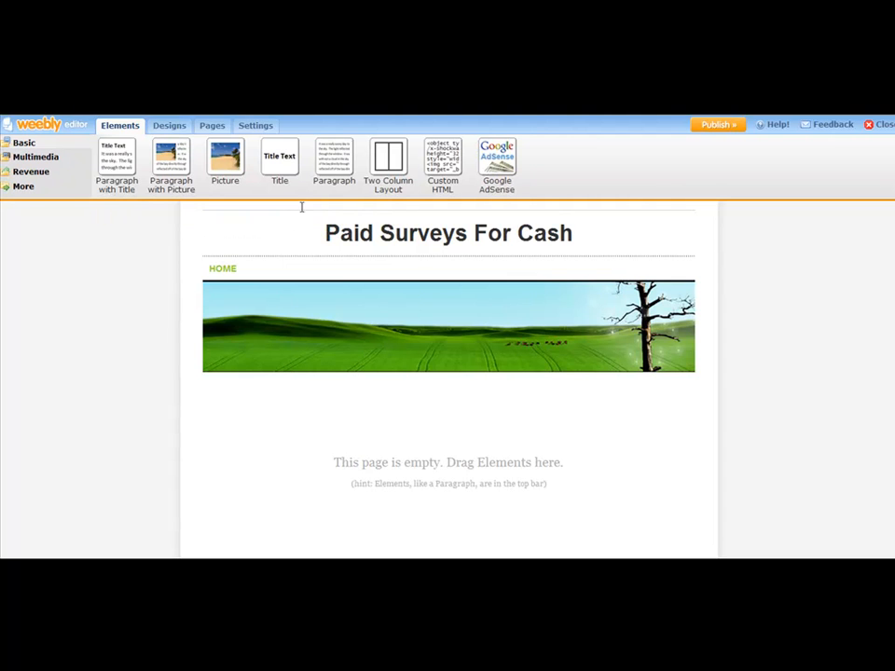
pyautogui.click(179, 129)
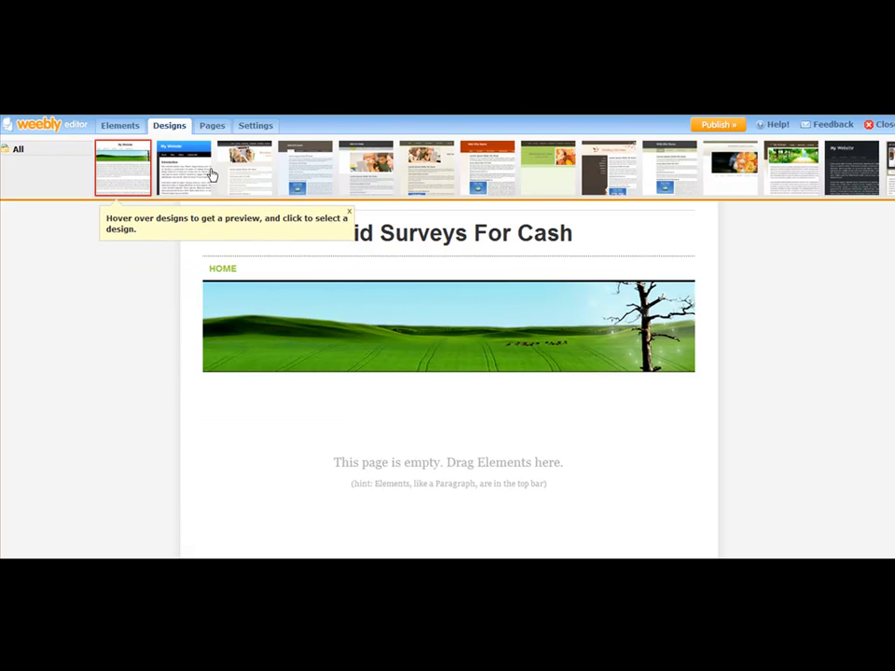
pyautogui.click(210, 175)
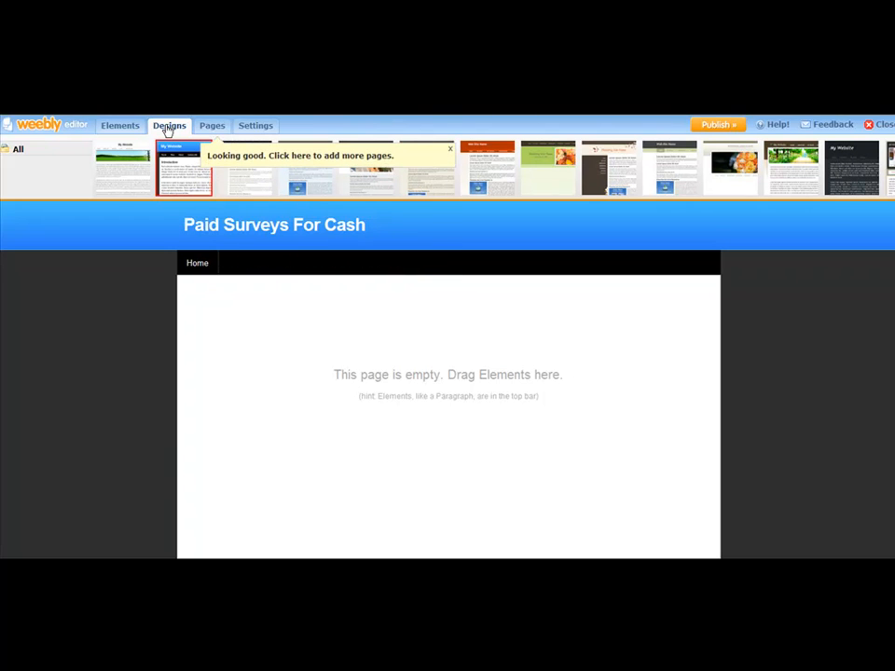
pyautogui.click(252, 173)
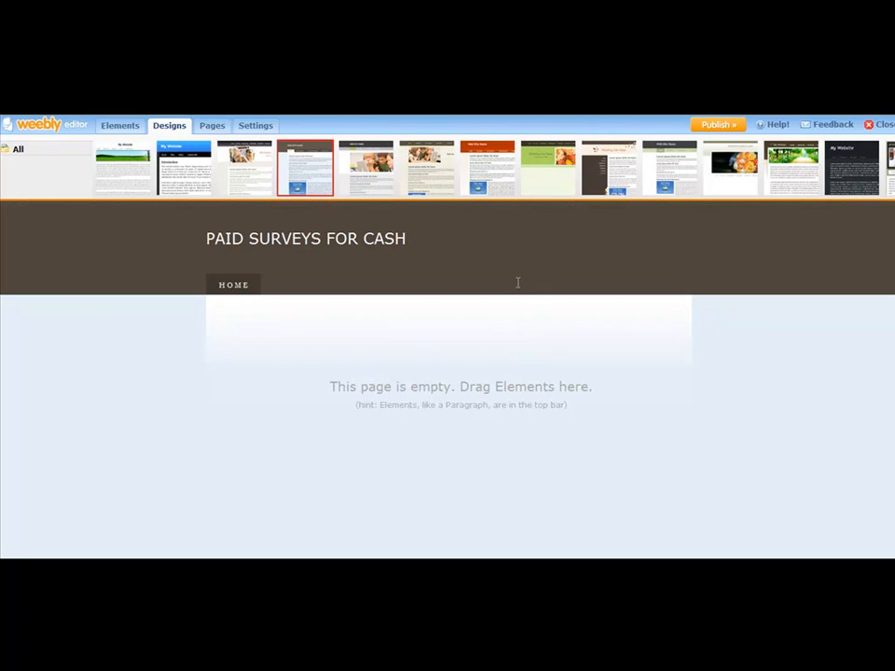
pyautogui.click(366, 177)
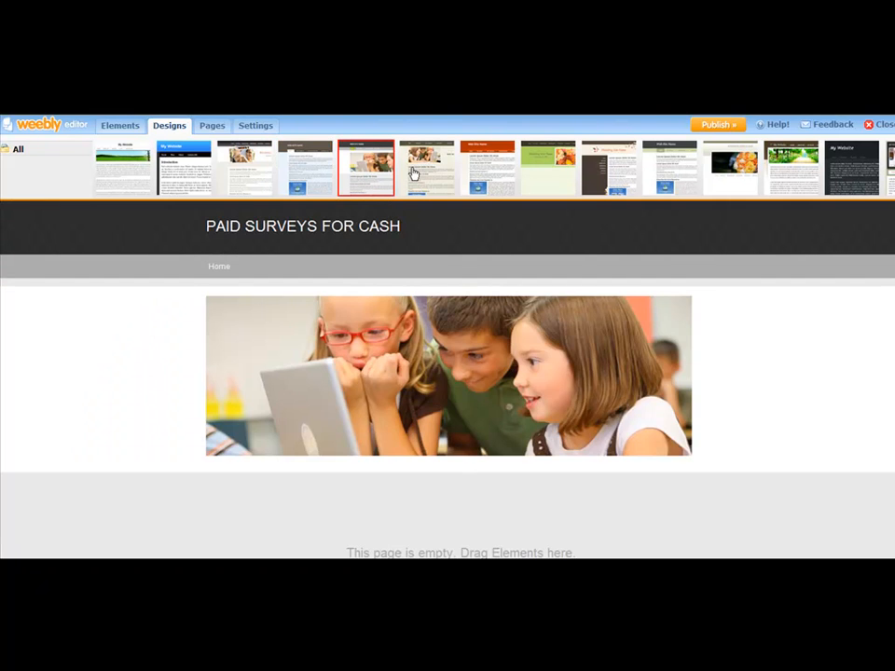
pyautogui.click(412, 174)
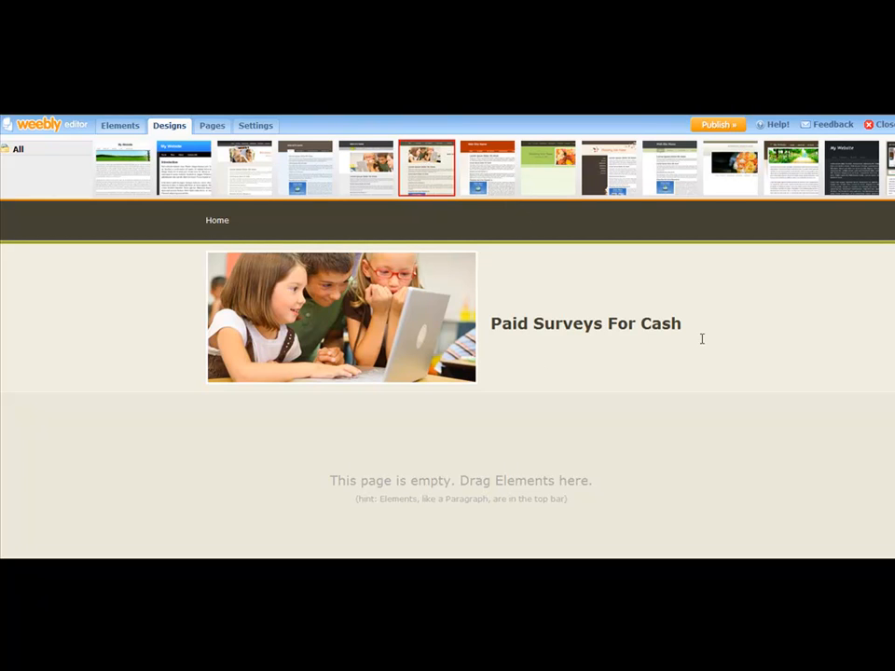
pyautogui.click(503, 166)
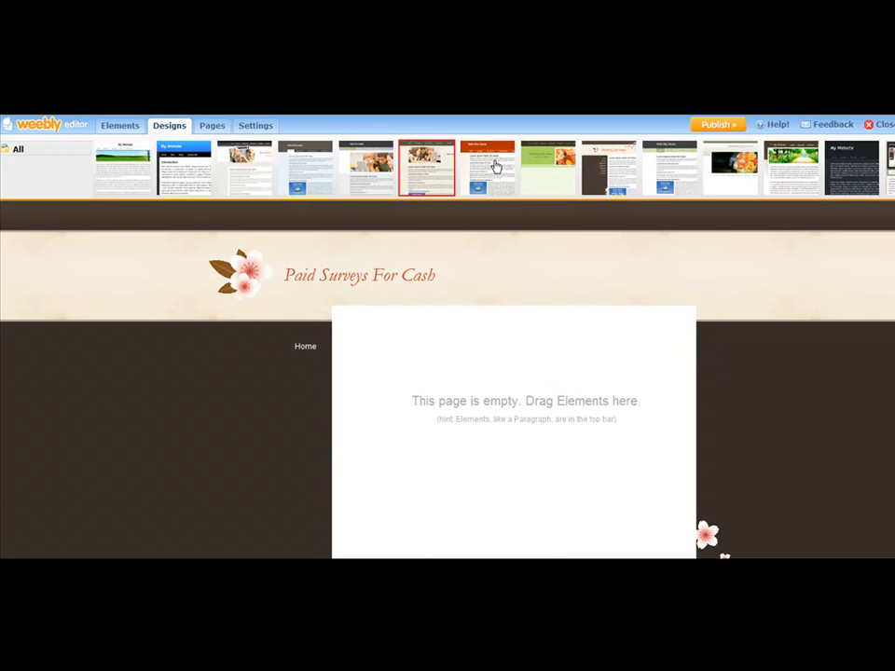
pyautogui.click(522, 158)
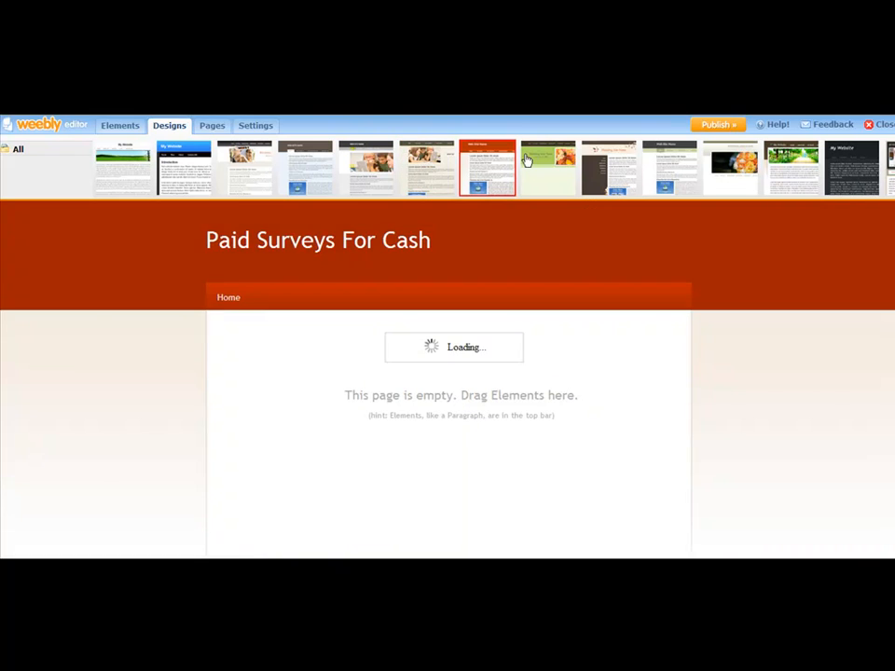
pyautogui.click(526, 161)
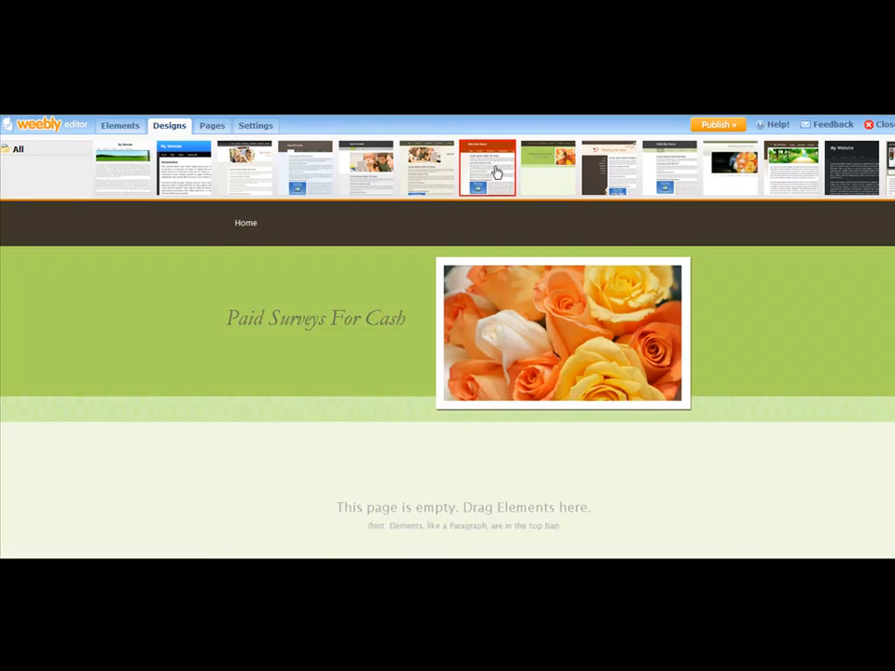
pyautogui.click(491, 172)
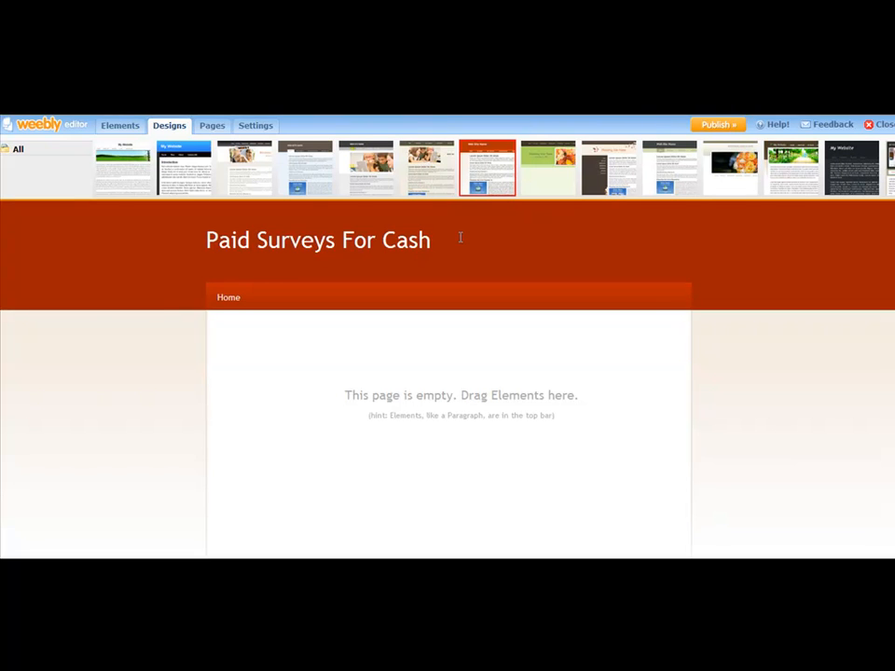
pyautogui.click(805, 184)
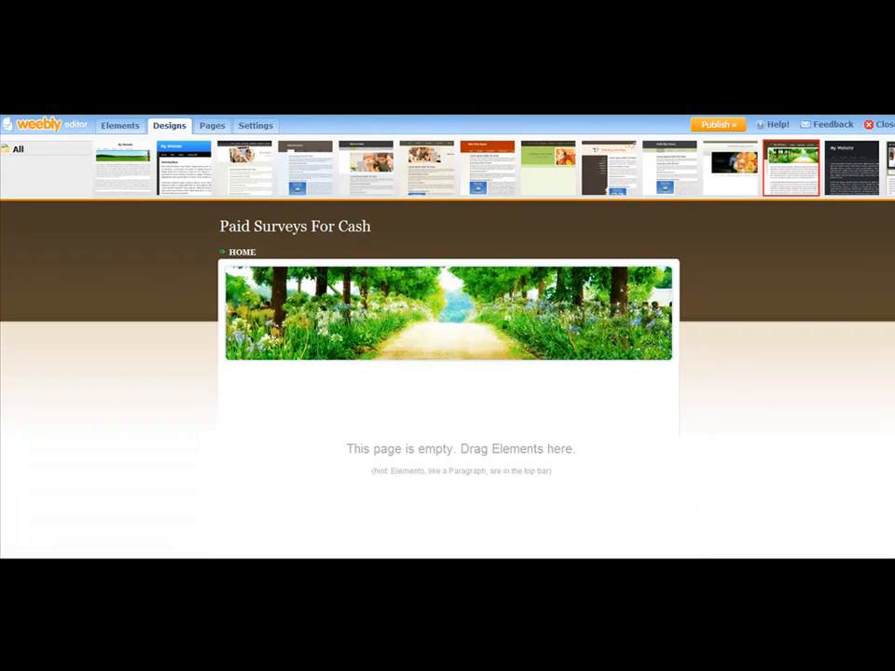
pyautogui.click(892, 169)
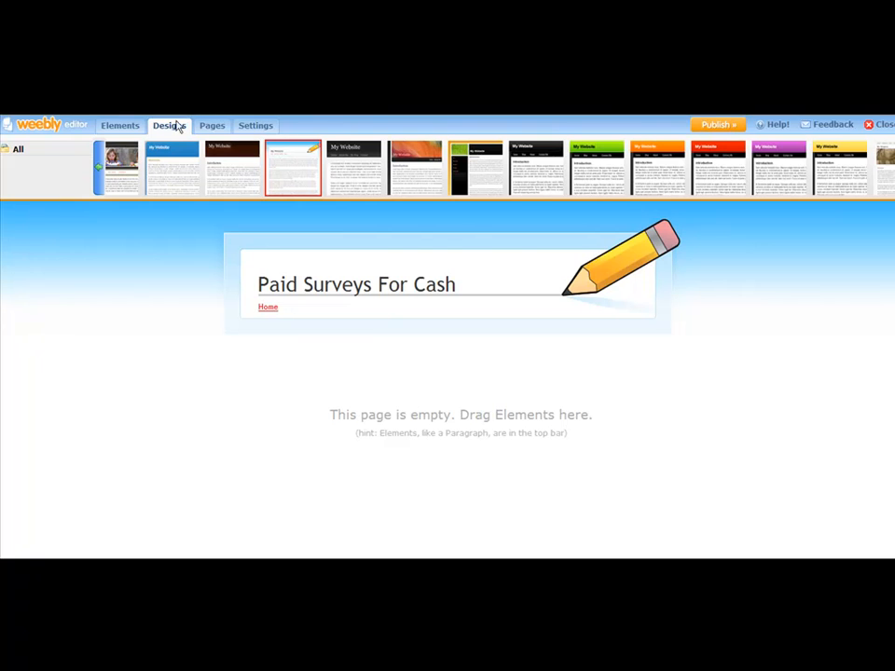
# Step: Add a Paragraph with Title element to the empty home page
pyautogui.click(120, 127)
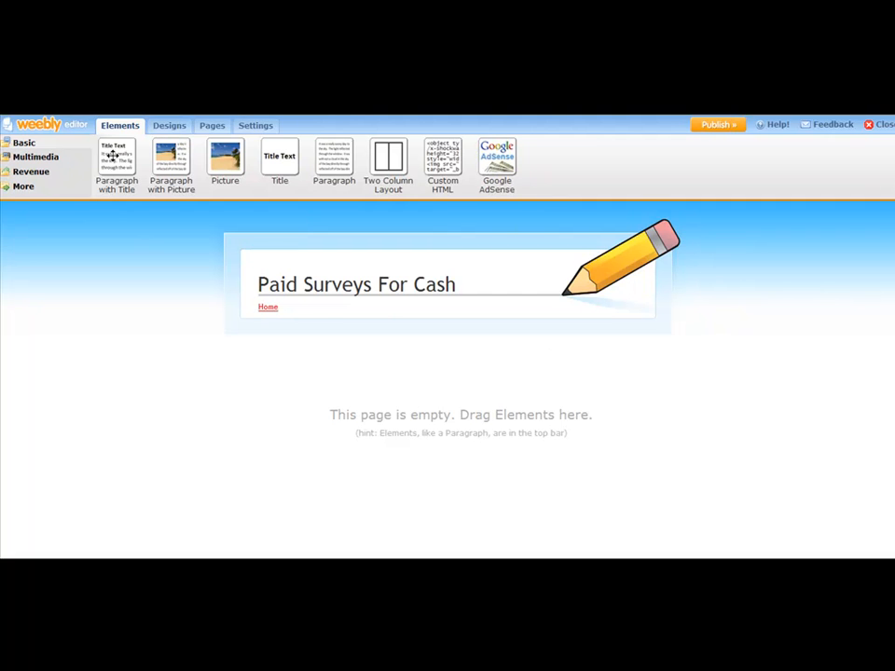
pyautogui.moveTo(113, 155); pyautogui.dragTo(336, 355)
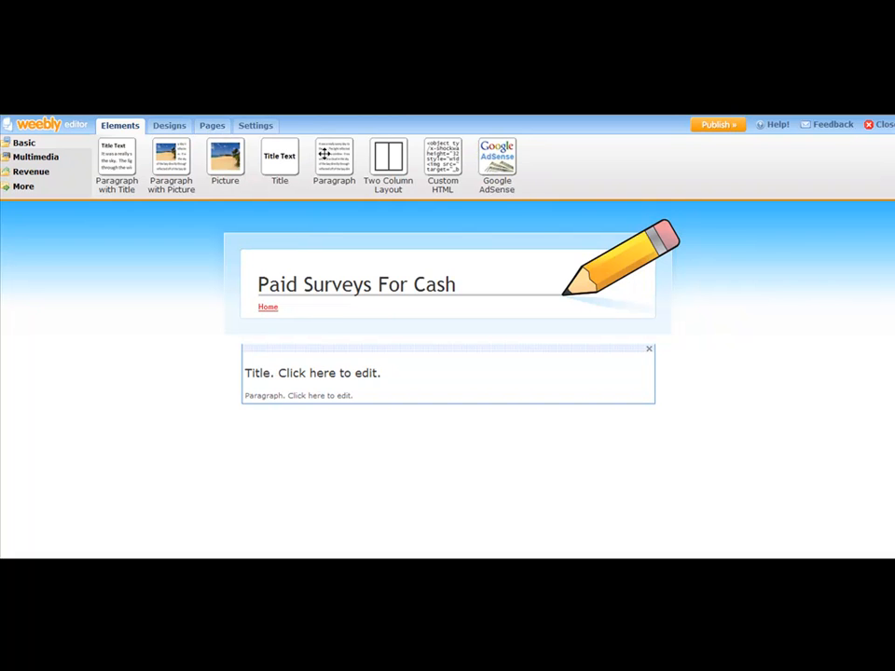
pyautogui.moveTo(497, 159); pyautogui.dragTo(539, 183)
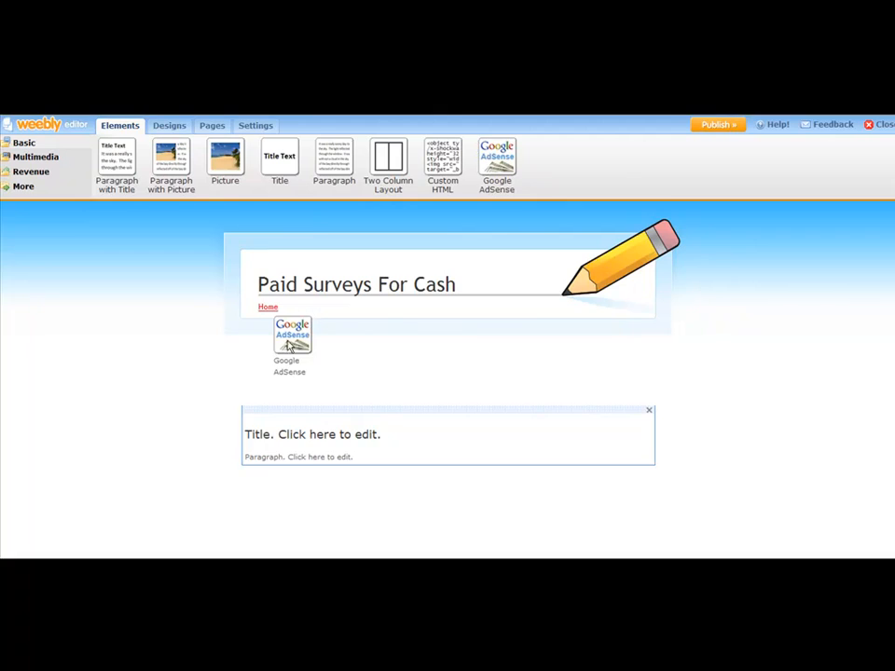
pyautogui.moveTo(289, 346); pyautogui.dragTo(285, 347)
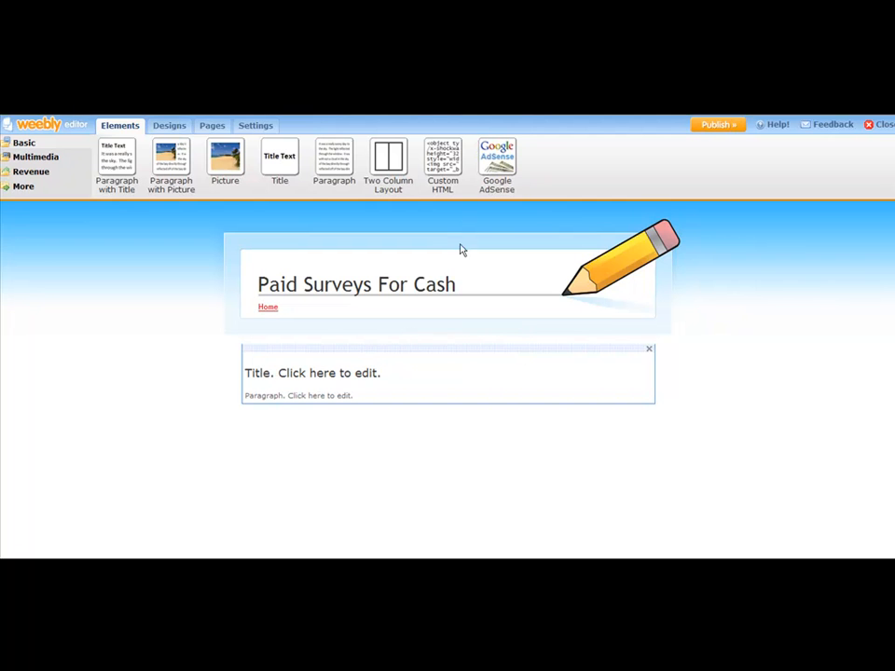
pyautogui.moveTo(442, 189); pyautogui.dragTo(392, 174)
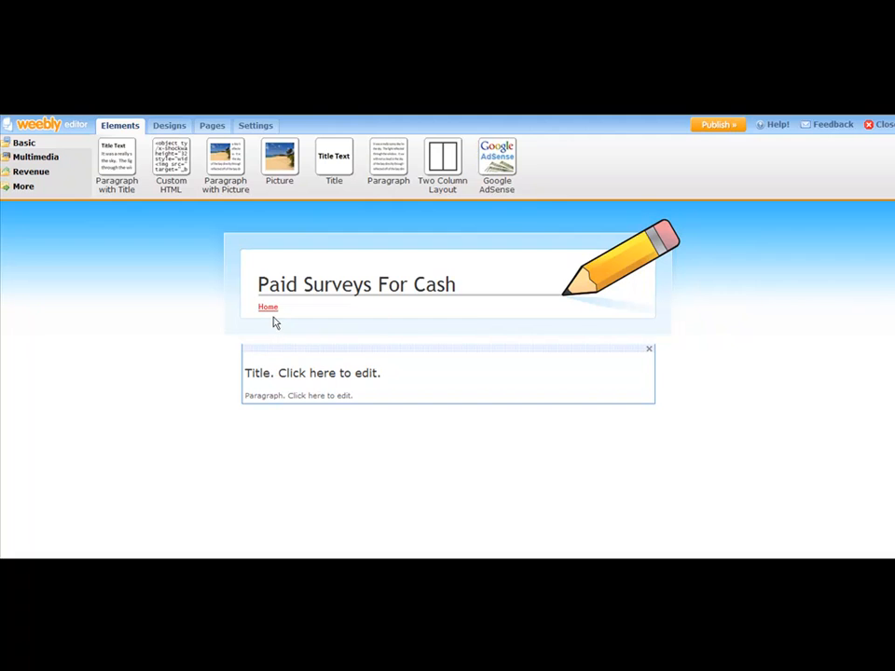
pyautogui.click(282, 372)
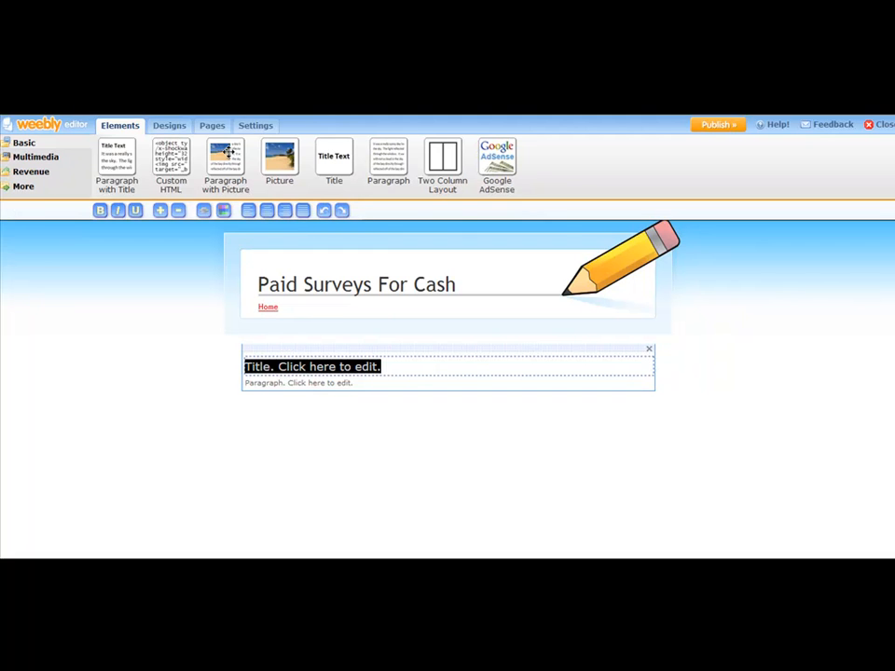
# Step: Add a Paragraph with Picture element below the titled paragraph on the home page
pyautogui.moveTo(228, 152); pyautogui.dragTo(297, 418)
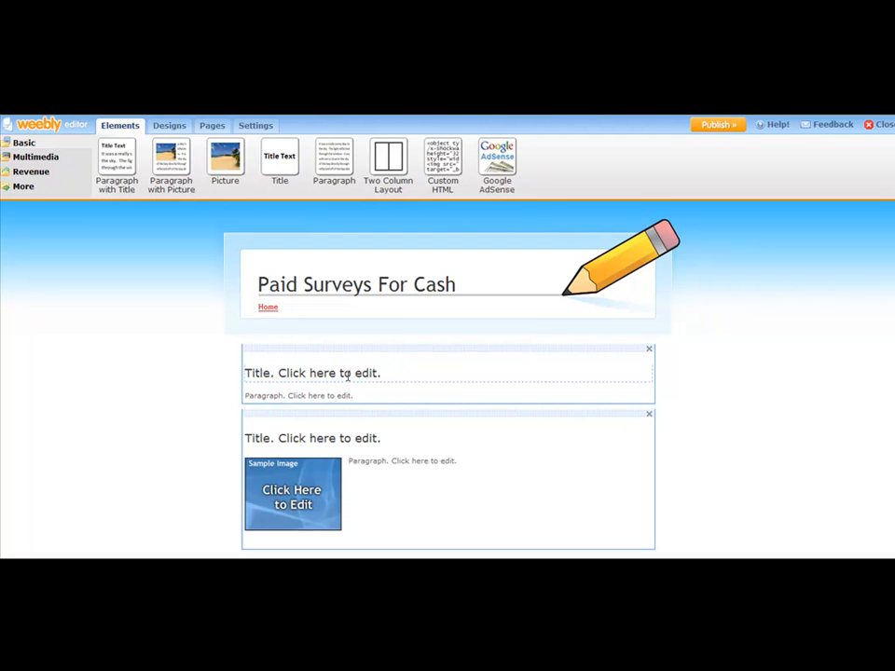
pyautogui.scroll(-2, 350, 382)
pyautogui.scroll(2, 350, 373)
# Step: Delete the Paragraph with Title element above the picture paragraph
pyautogui.click(649, 349)
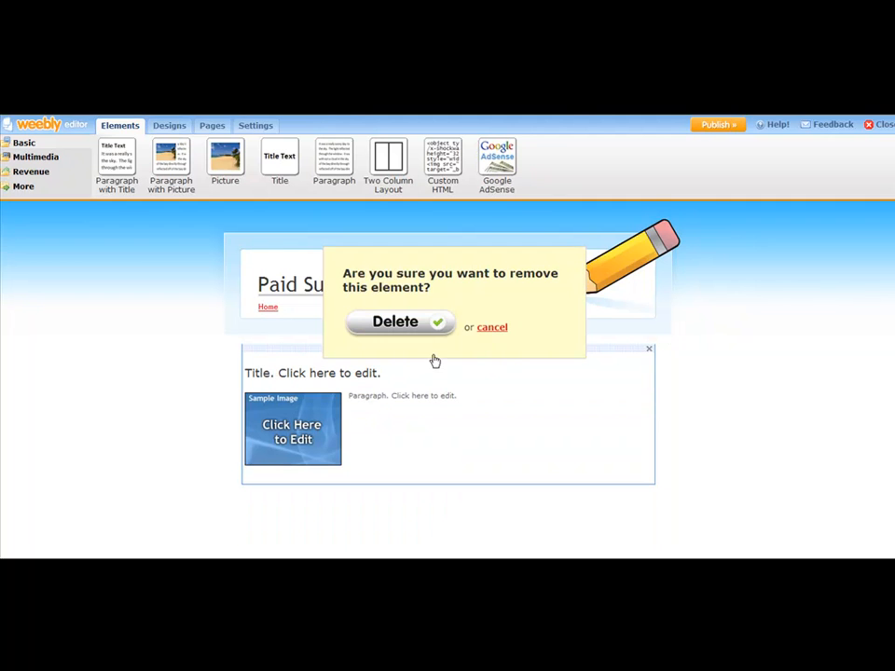
pyautogui.click(410, 324)
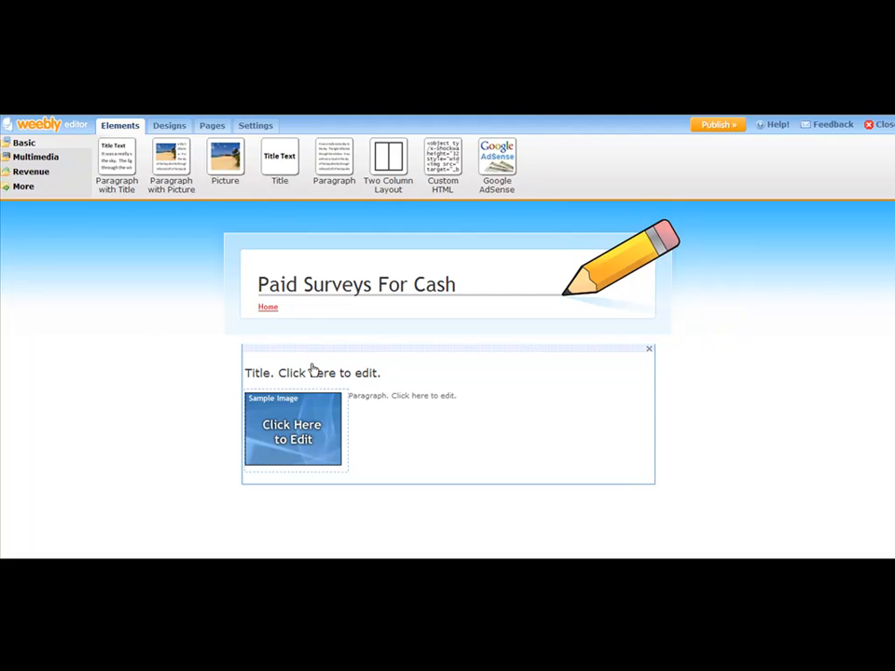
# Step: Add a YouTube Video element from the multimedia elements below the paragraph with picture
pyautogui.click(17, 158)
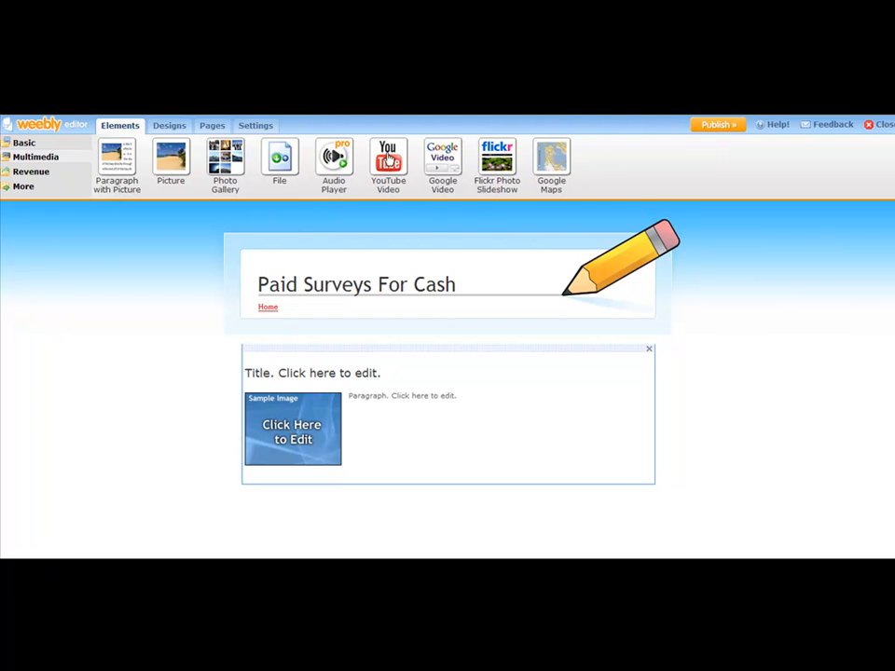
pyautogui.moveTo(388, 158); pyautogui.dragTo(328, 508)
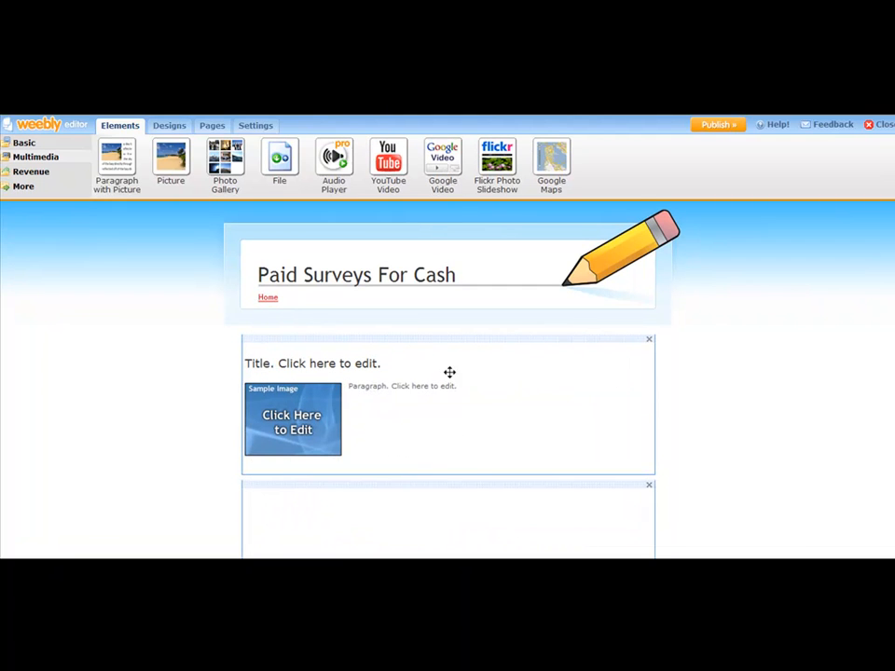
pyautogui.scroll(-1, 451, 365)
pyautogui.scroll(-5, 451, 365)
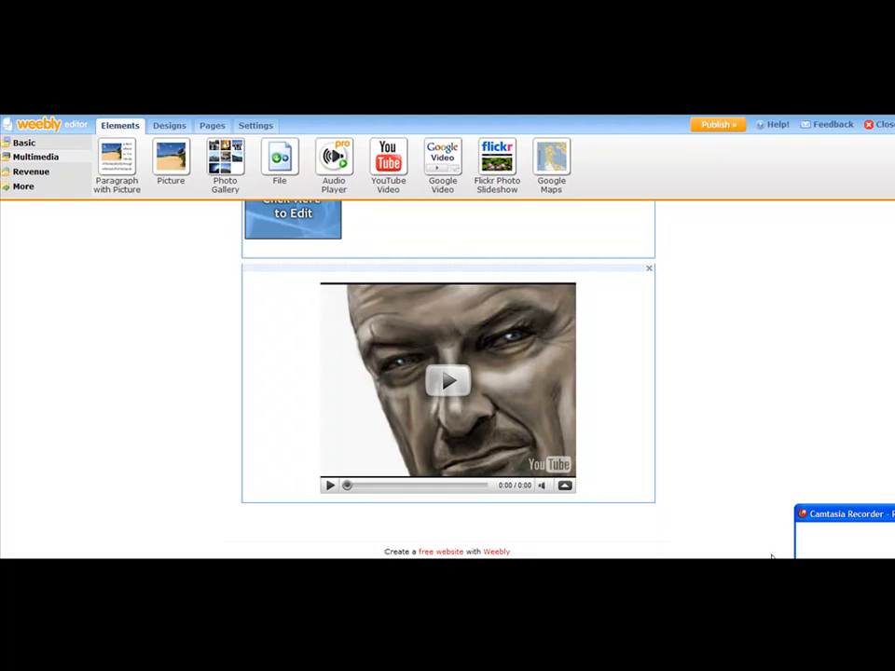
# Step: Add a Feed Reader element between the paragraph with picture and the YouTube video on the home page
pyautogui.click(836, 550)
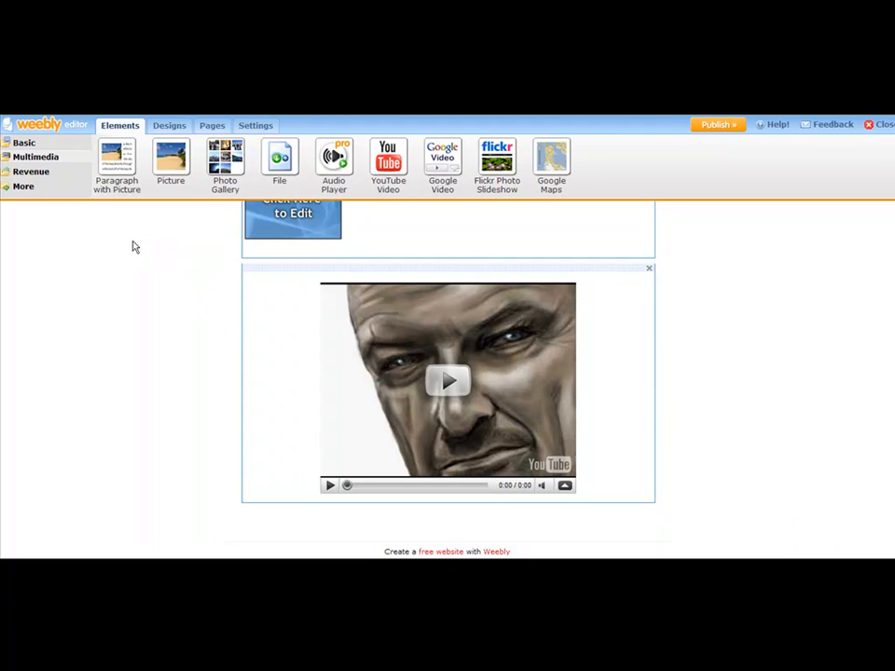
pyautogui.click(21, 187)
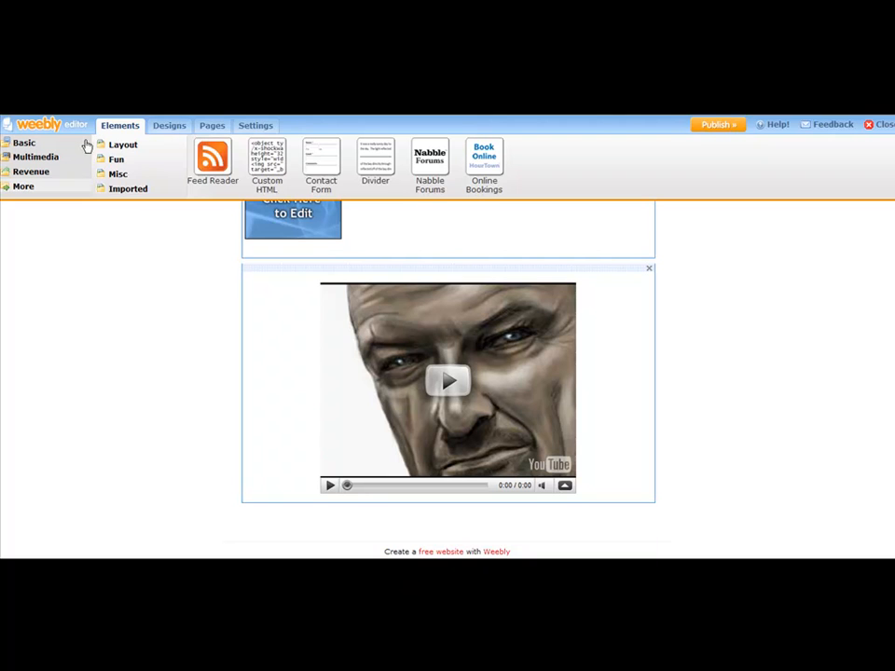
pyautogui.moveTo(217, 157); pyautogui.dragTo(321, 266)
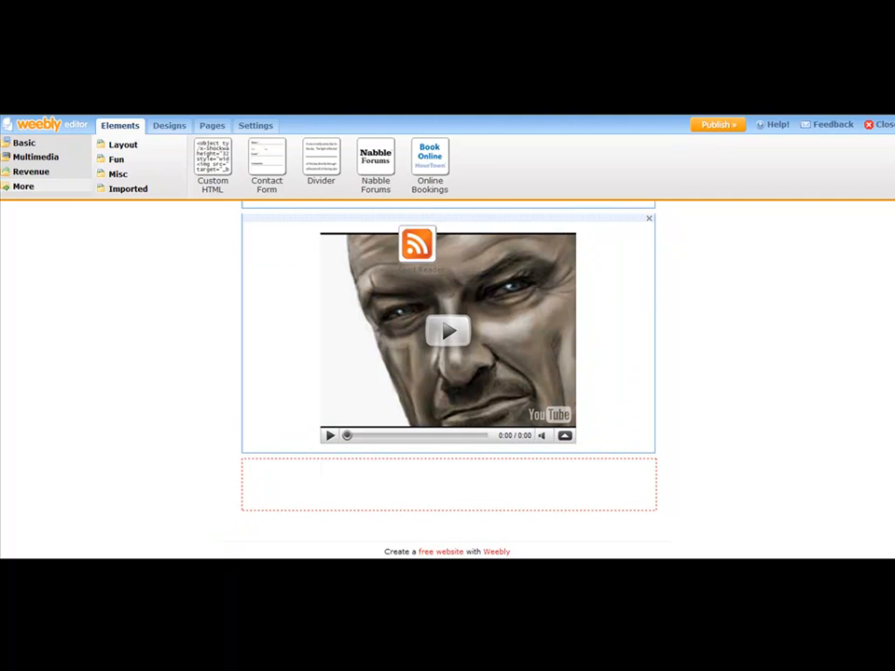
pyautogui.click(428, 559)
pyautogui.click(435, 272)
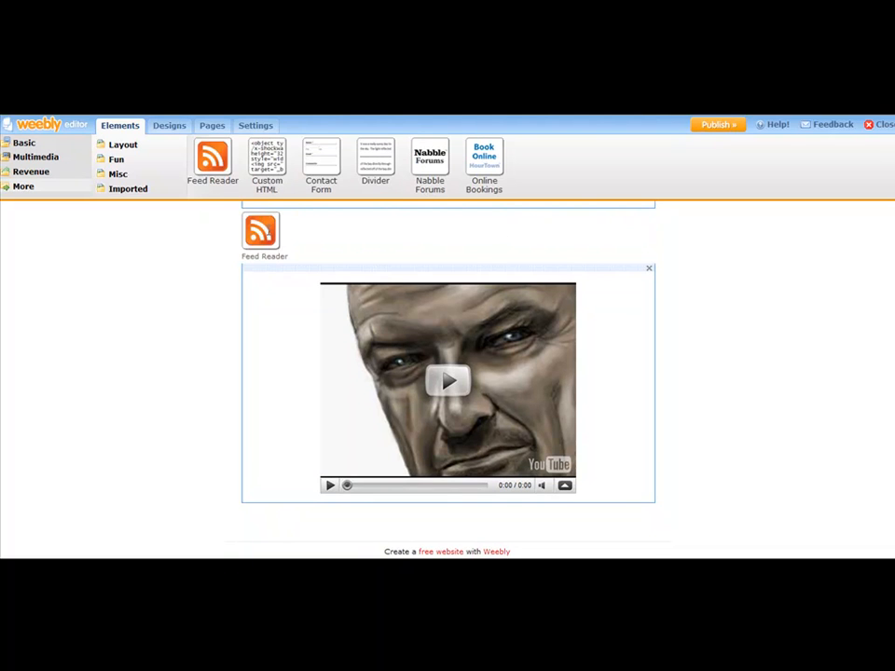
pyautogui.click(356, 239)
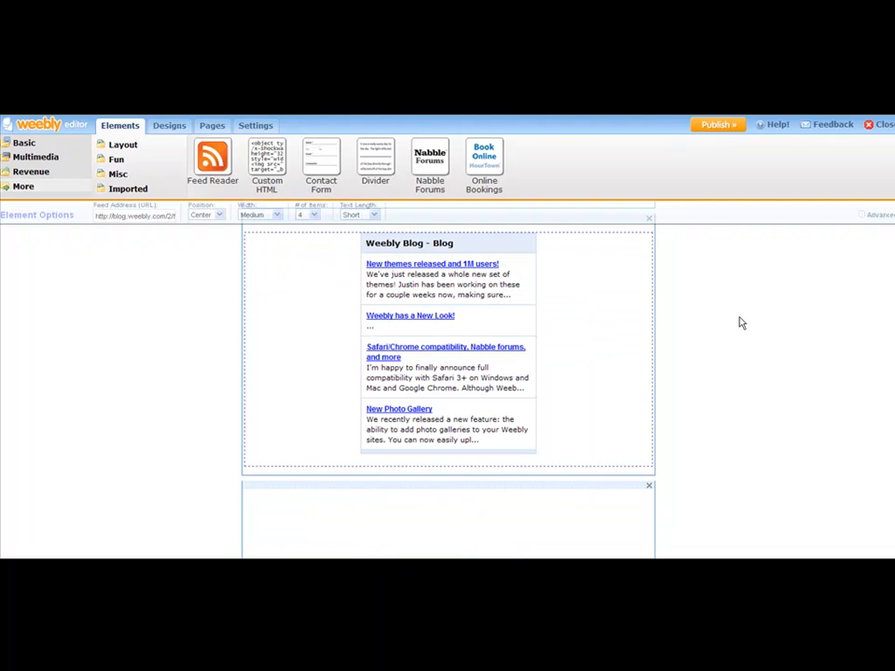
pyautogui.click(168, 372)
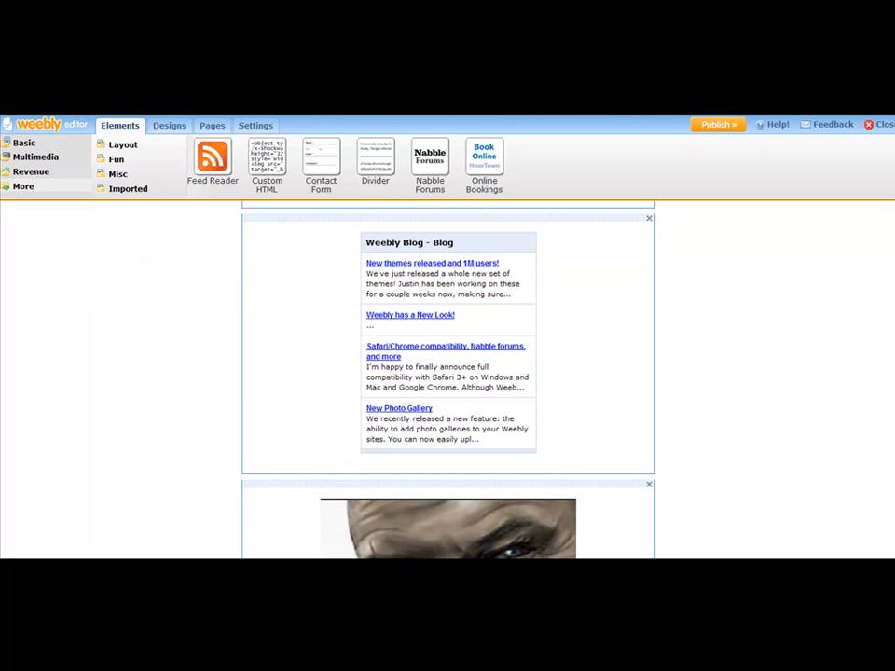
# Step: Look over the home page's layout from the header through the picture paragraph and feed reader to the YouTube video
pyautogui.scroll(5, 892, 430)
pyautogui.scroll(-7, 892, 431)
pyautogui.scroll(-2, 890, 466)
pyautogui.scroll(6, 888, 479)
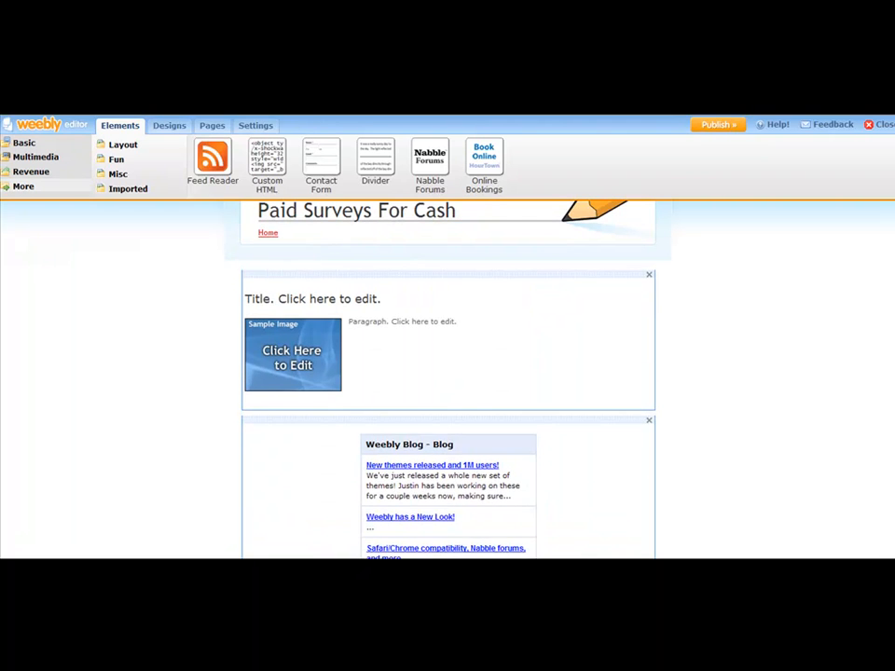
pyautogui.scroll(1, 888, 480)
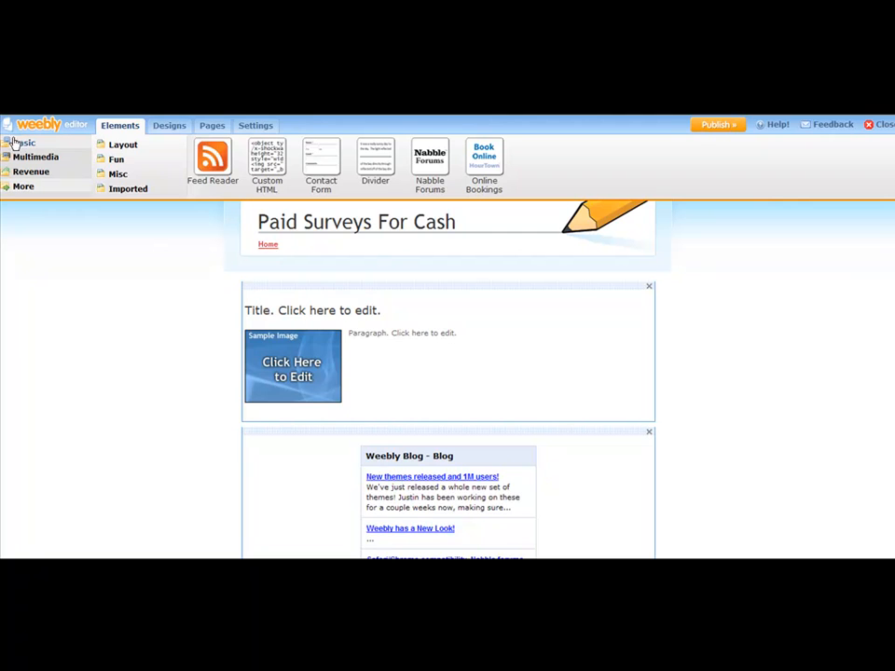
pyautogui.scroll(-3, 470, 314)
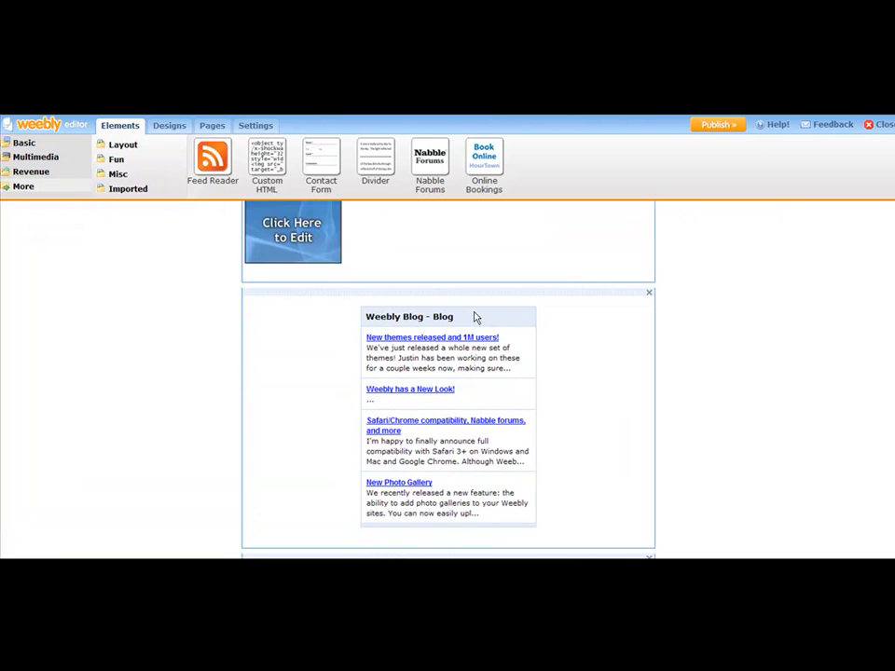
pyautogui.scroll(-5, 499, 313)
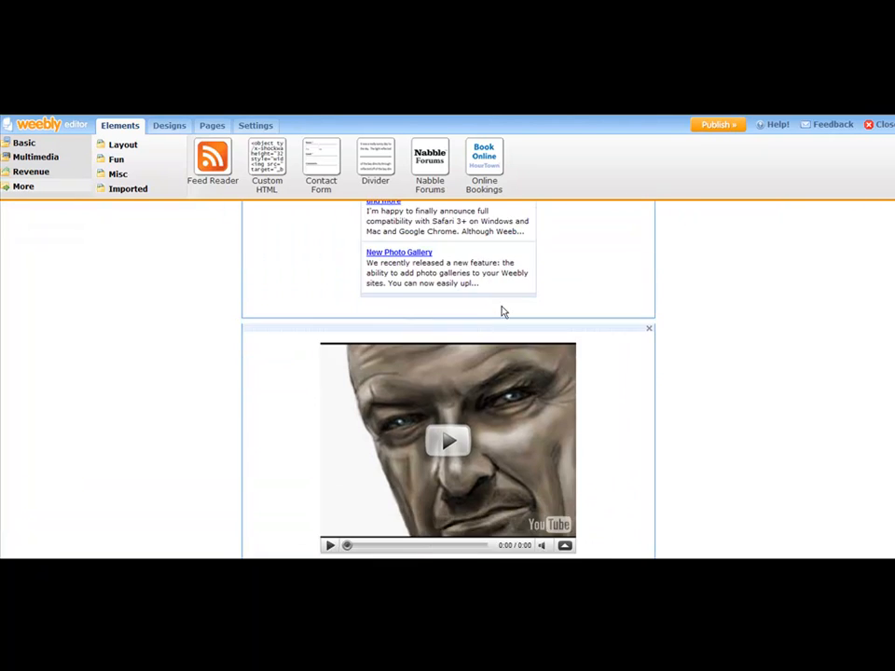
pyautogui.scroll(-1, 502, 312)
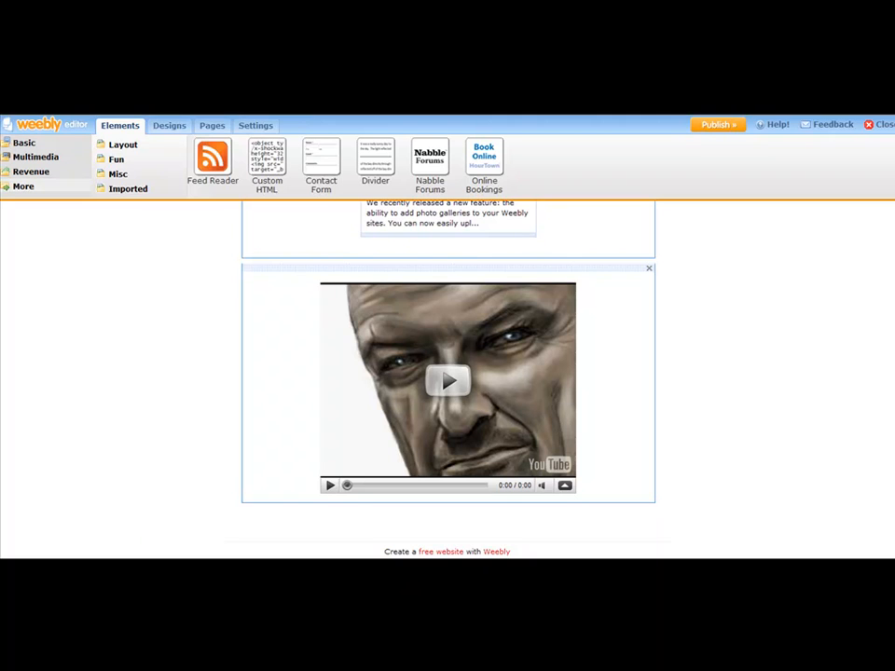
# Step: Replace the picture paragraph's title with "Paid Surveys For Cash - Is It Really Possible?", copied from the article-1 text file in Notepad
pyautogui.scroll(8, 448, 373)
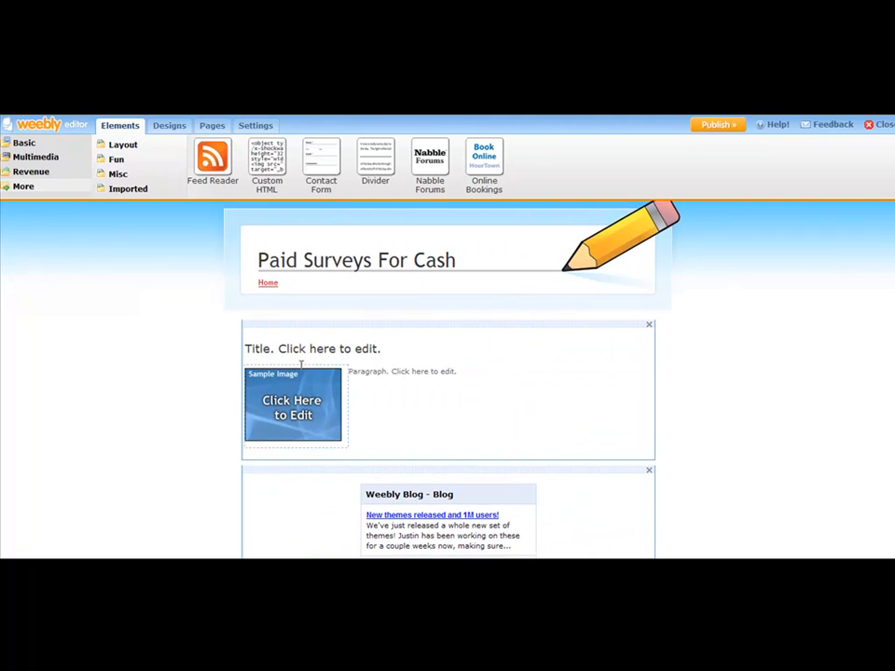
pyautogui.click(281, 345)
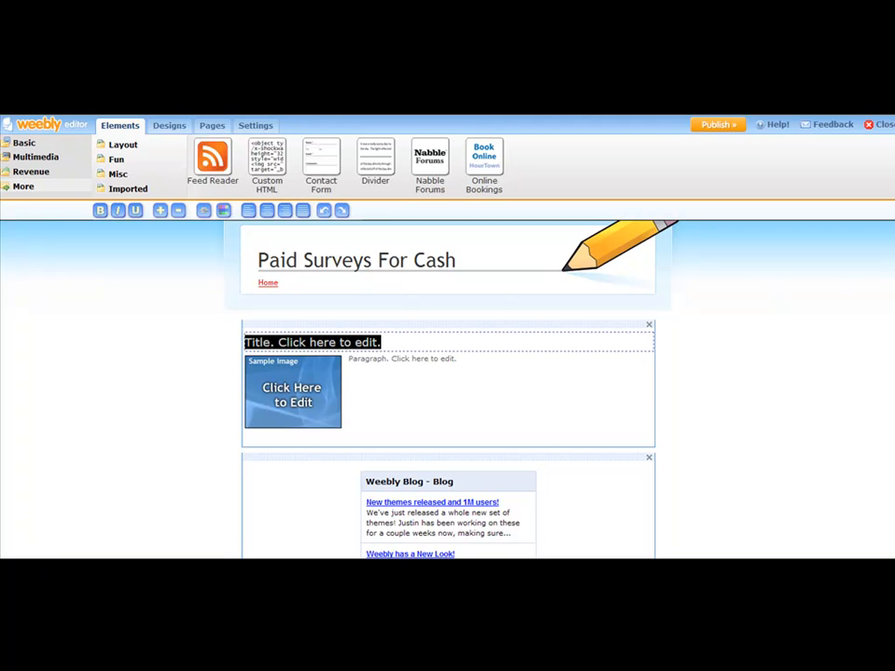
pyautogui.click(511, 565)
pyautogui.click(507, 488)
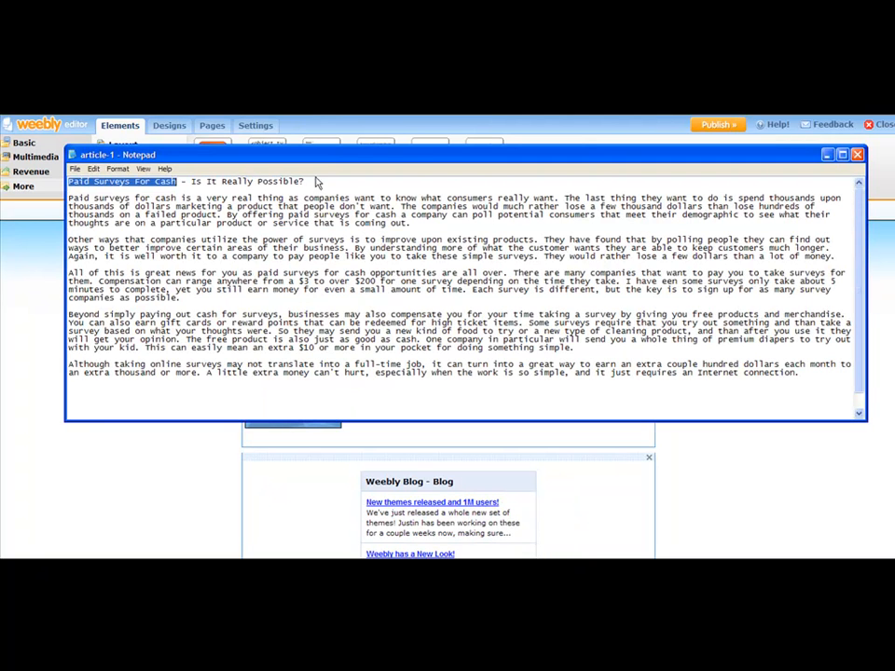
pyautogui.moveTo(310, 181); pyautogui.dragTo(26, 184)
pyautogui.hotkey('ctrl', 'c')
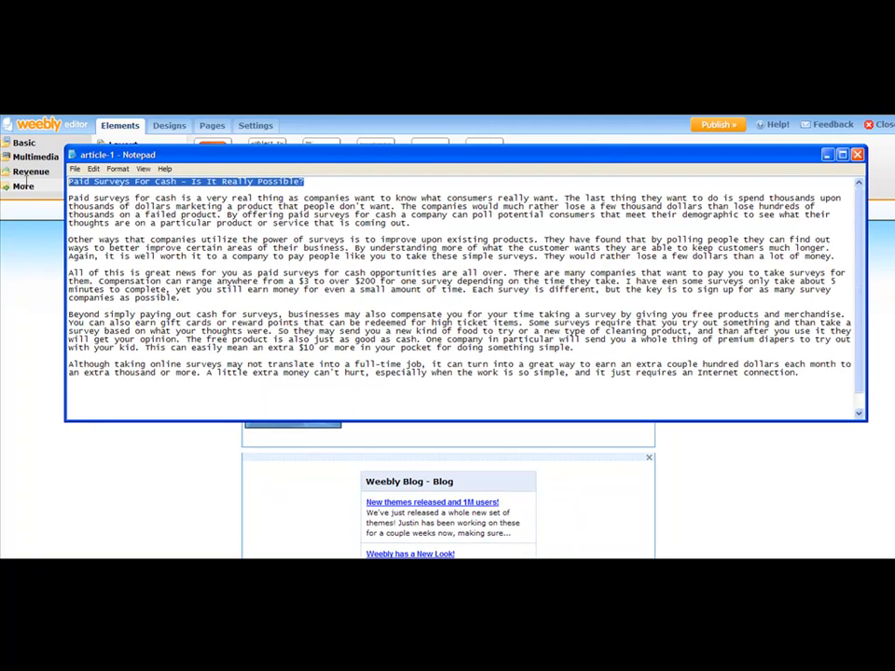
pyautogui.click(112, 456)
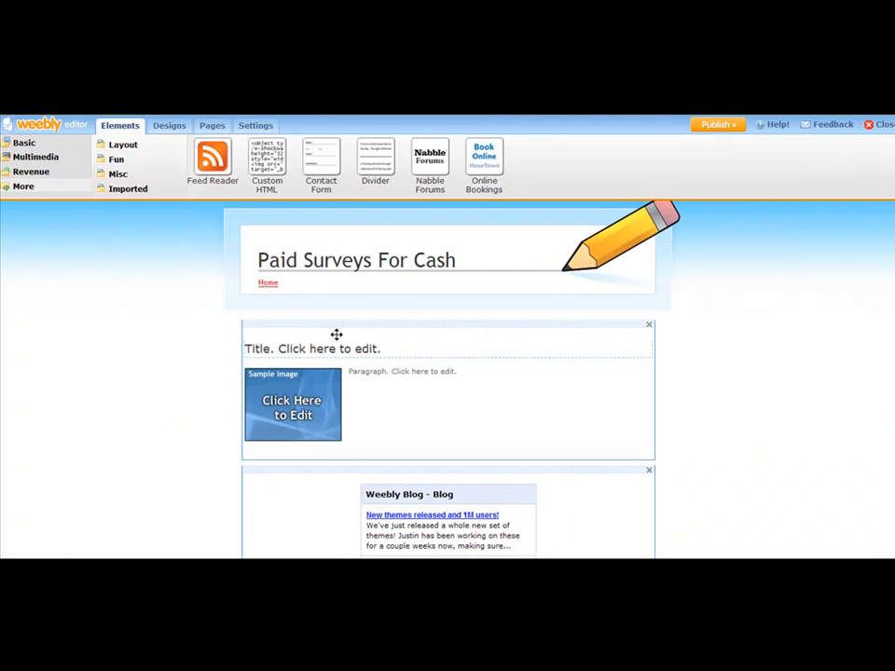
pyautogui.moveTo(404, 345); pyautogui.dragTo(263, 345)
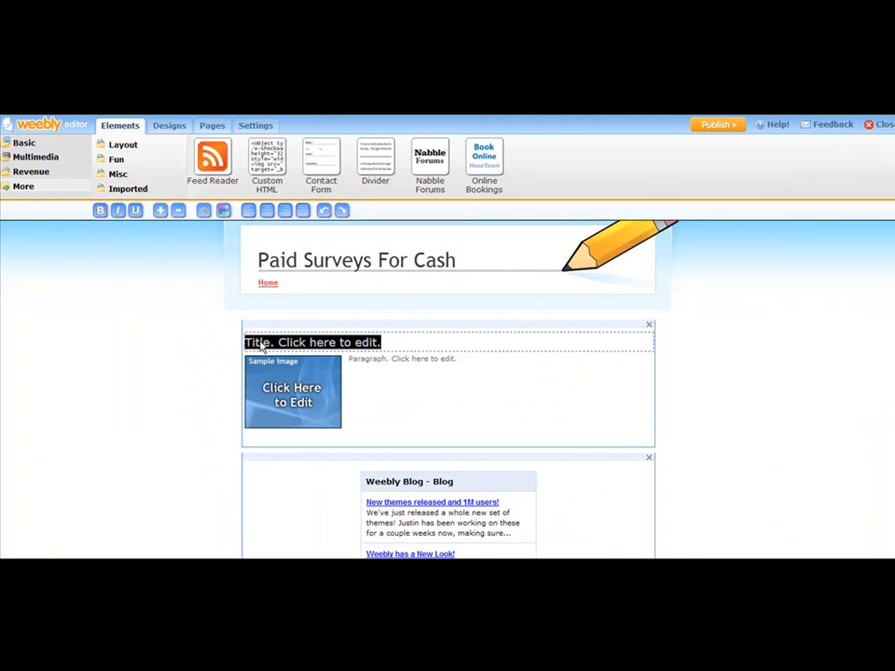
pyautogui.hotkey('ctrl', 'v')
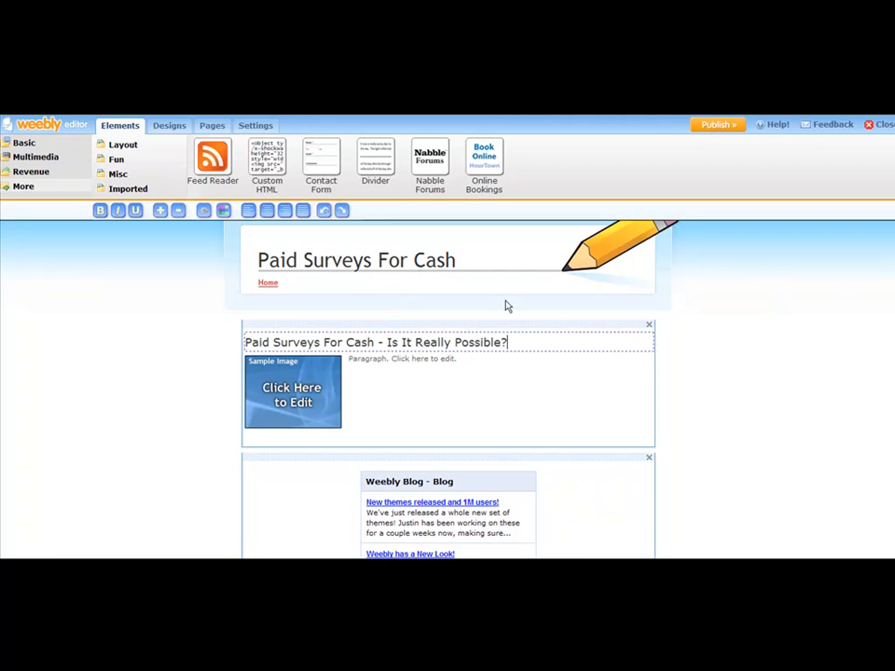
pyautogui.moveTo(529, 346); pyautogui.dragTo(250, 351)
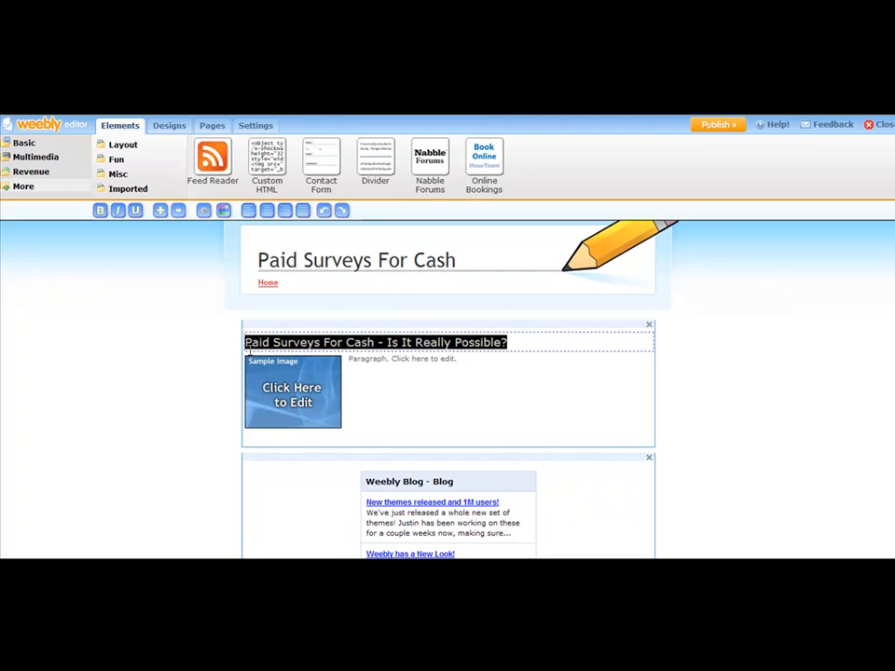
pyautogui.click(563, 332)
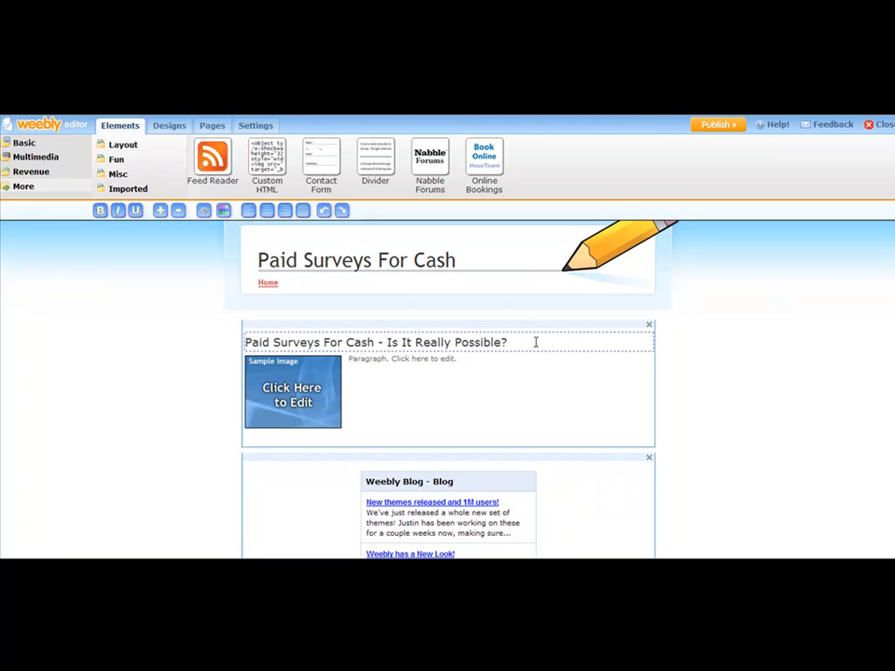
pyautogui.click(533, 342)
# Step: Open the Stock.XCHNG photo site in a new browser tab and search its photos for "money"
pyautogui.click(303, 396)
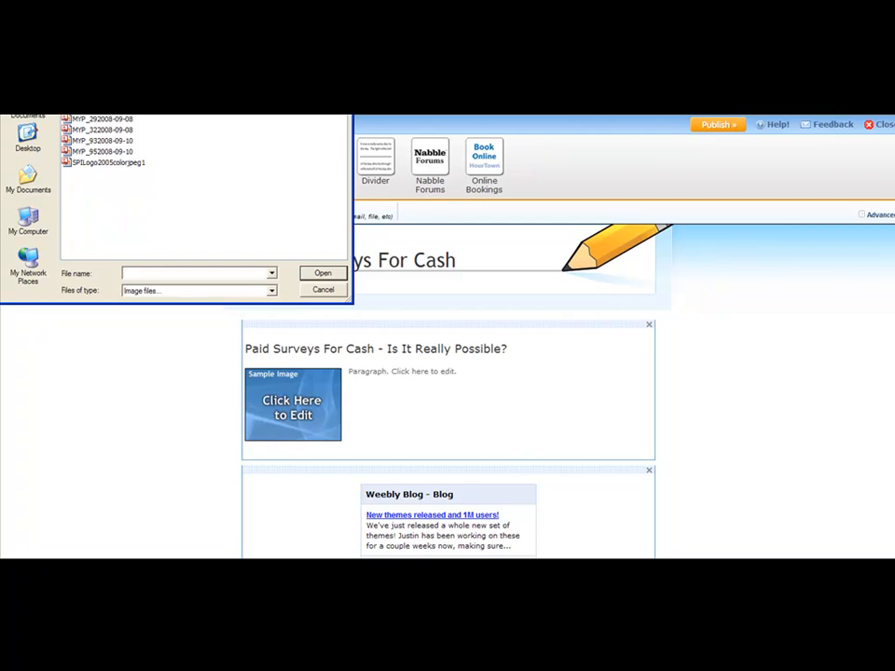
pyautogui.press('Escape')
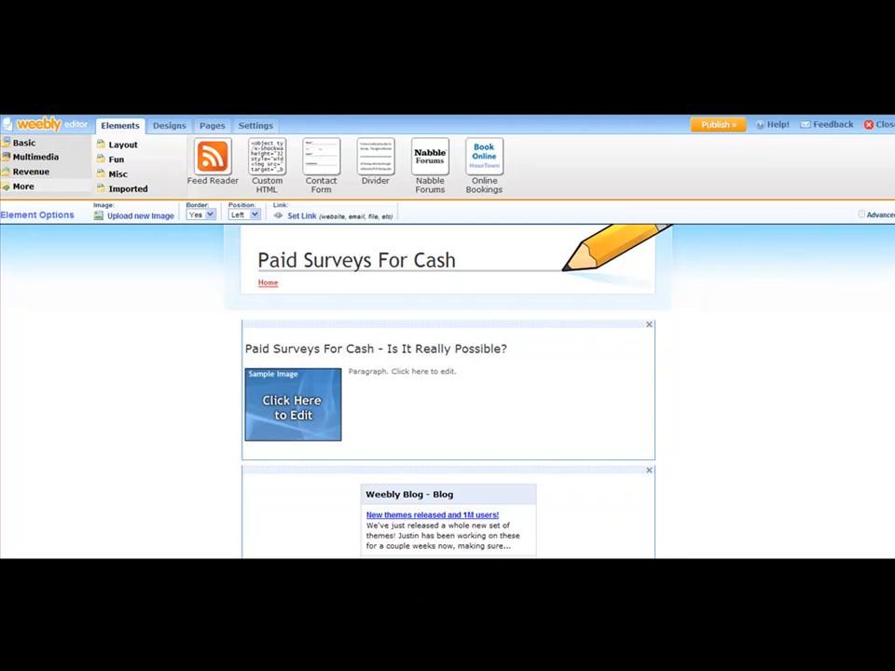
pyautogui.hotkey('ctrl', 't')
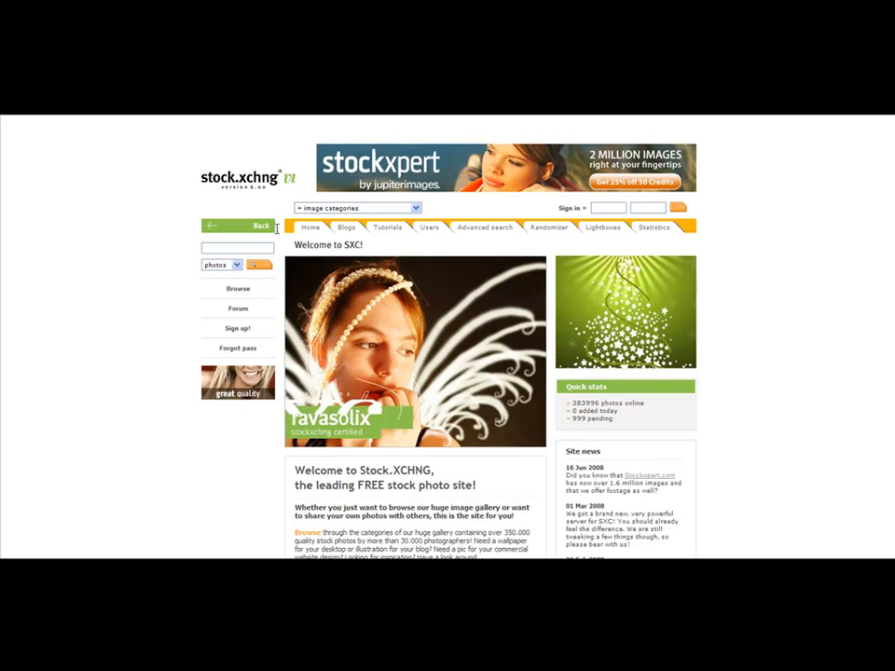
pyautogui.write('money')
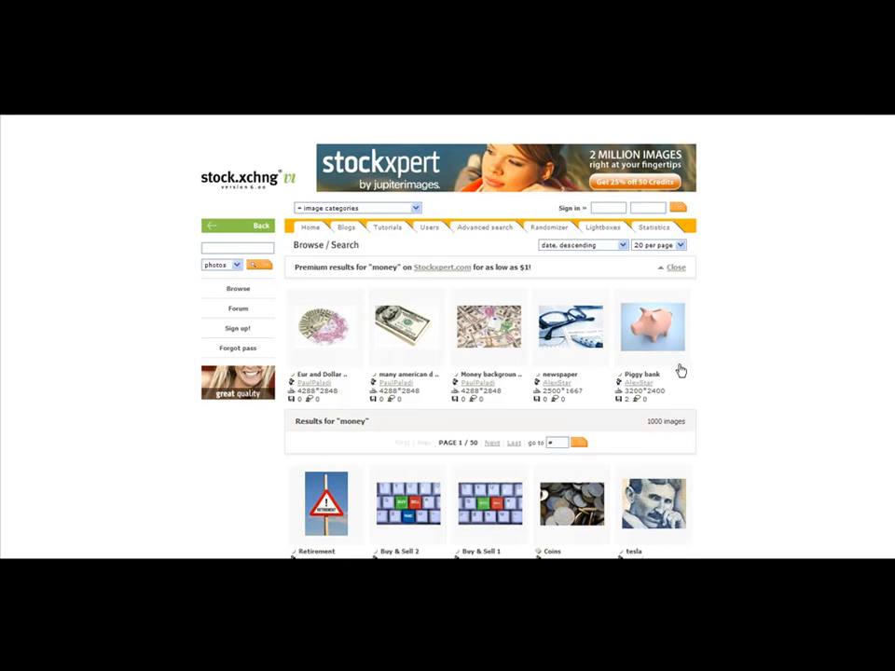
# Step: Browse the money photo results and open the Twenty Dollar Bill Macro 2 photo's page
pyautogui.scroll(-1, 759, 330)
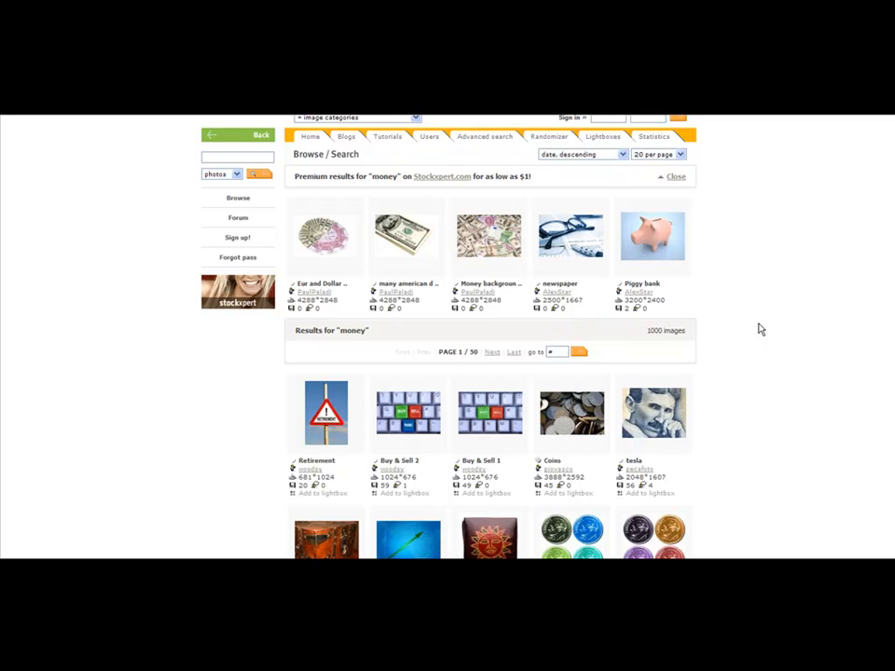
pyautogui.scroll(-3, 760, 329)
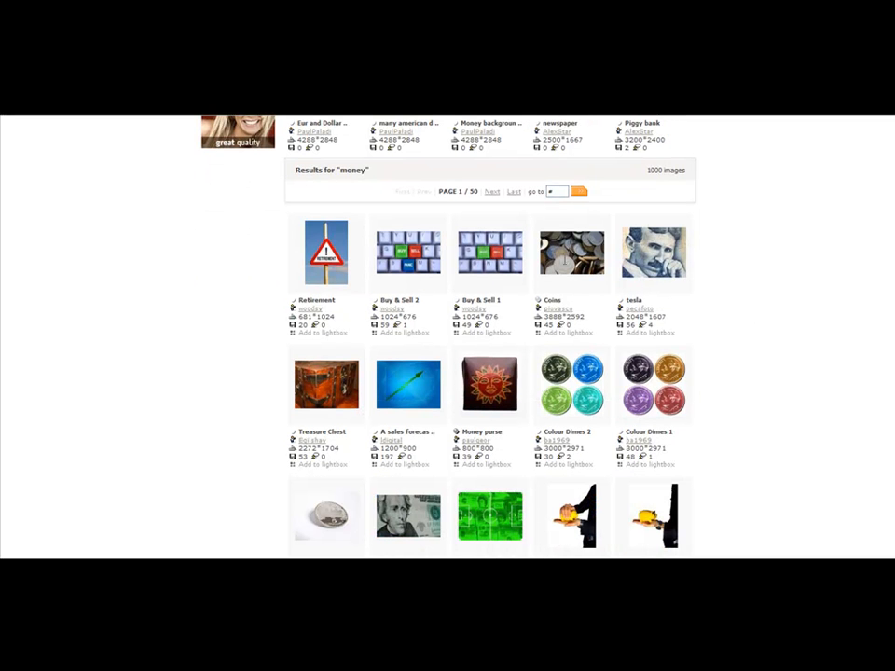
pyautogui.moveTo(483, 252)
pyautogui.scroll(-5, 479, 283)
pyautogui.scroll(-1, 568, 323)
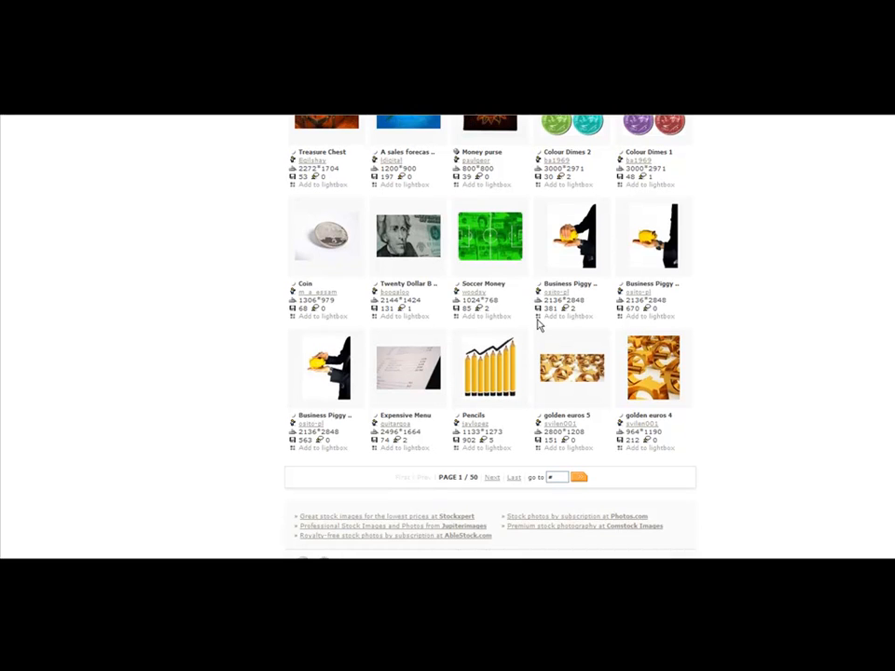
pyautogui.moveTo(403, 235)
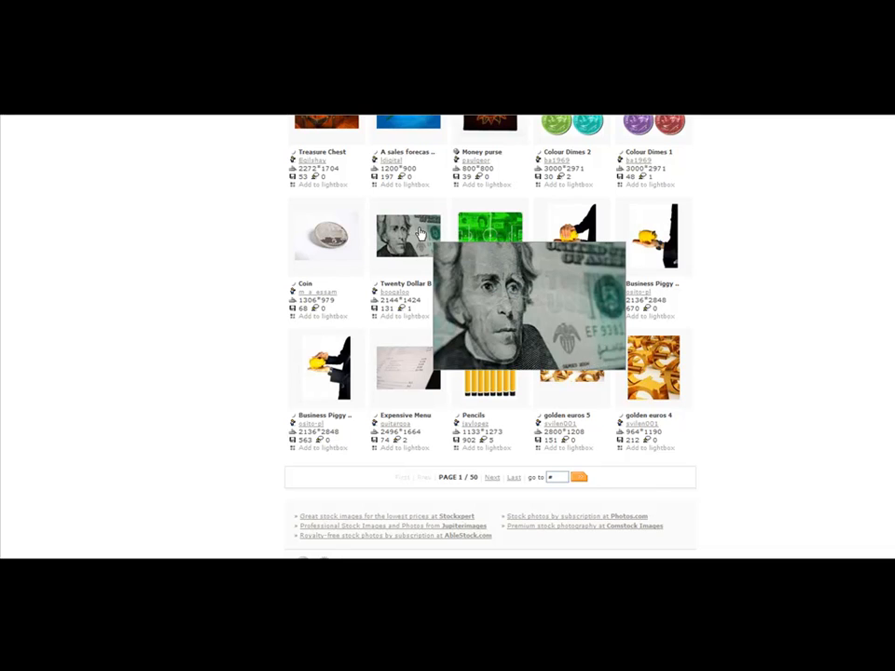
pyautogui.click(419, 233)
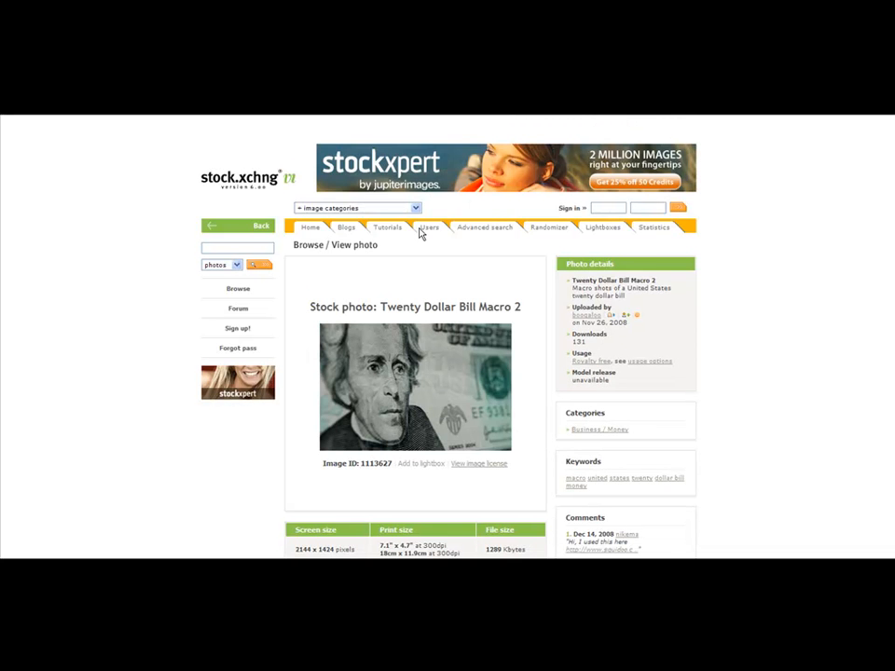
# Step: Save the twenty dollar bill photo to the computer as the JPEG 1113627_twenty_dollar_bill_macro_2
pyautogui.rightClick(404, 415)
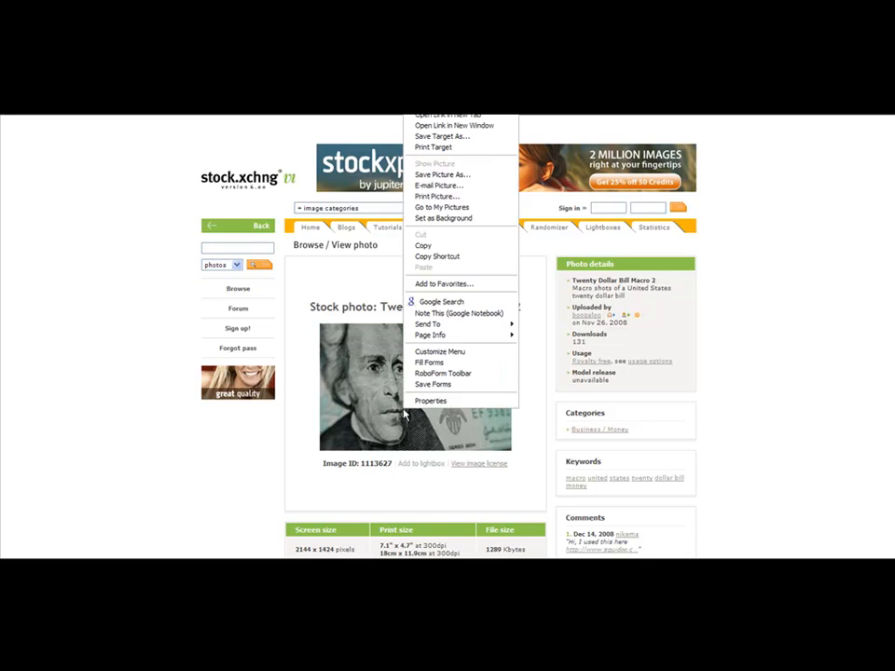
pyautogui.click(443, 175)
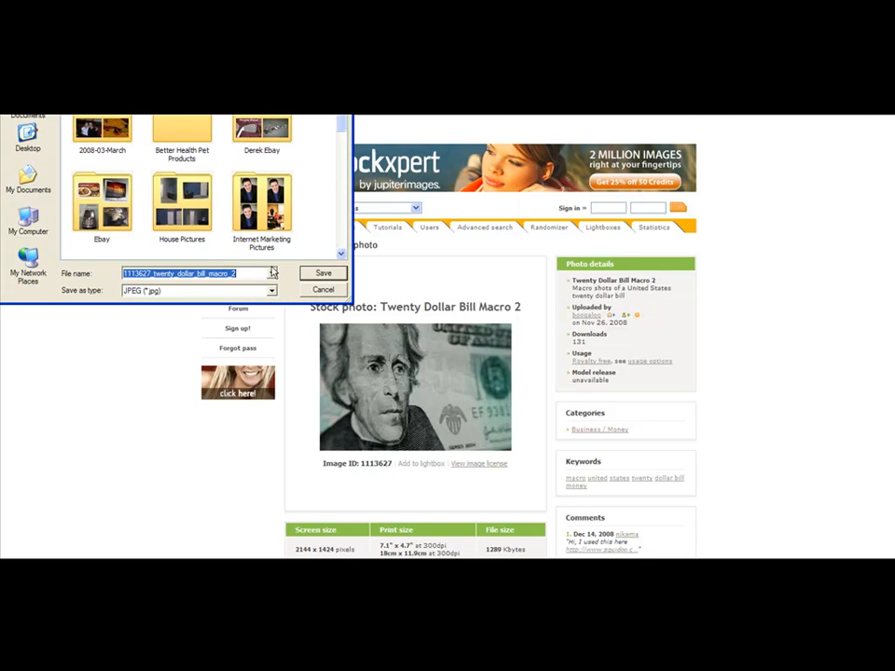
pyautogui.click(322, 273)
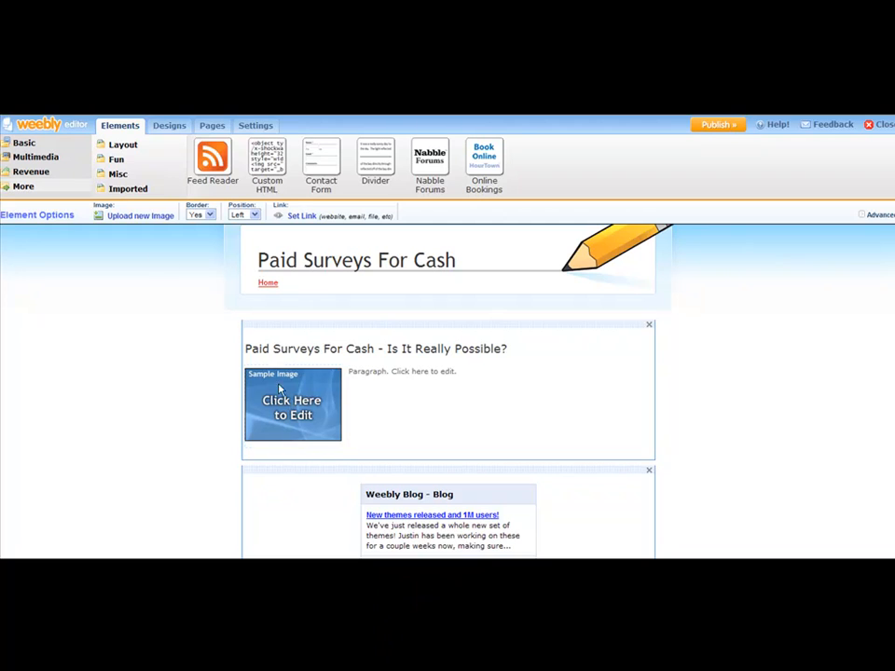
# Step: Back in the Weebly editor, replace the paragraph's sample image by uploading 1113627_twenty_dollar_bill_macro_2
pyautogui.click(138, 217)
pyautogui.scroll(-10, 328, 201)
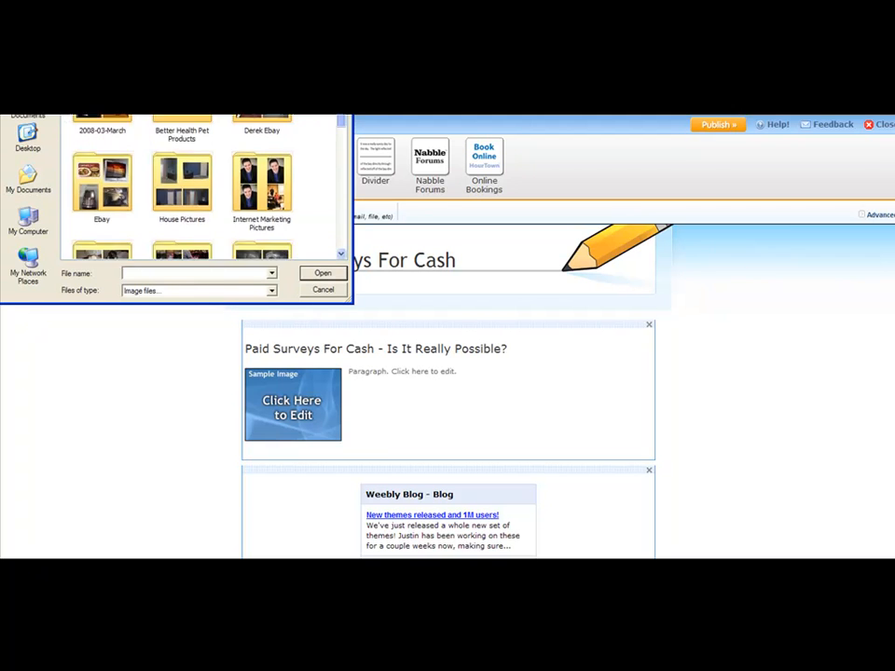
pyautogui.click(102, 129)
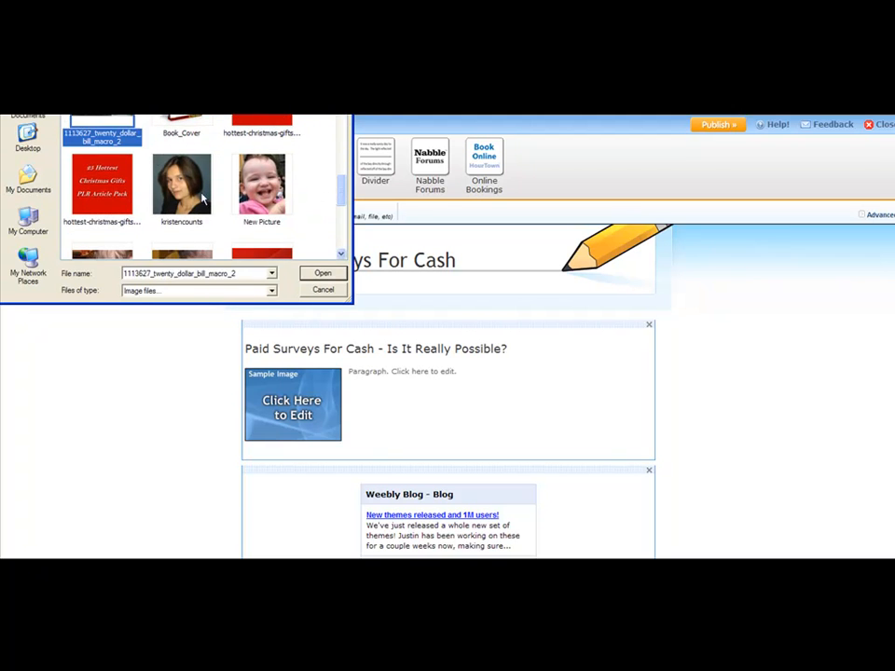
pyautogui.click(321, 273)
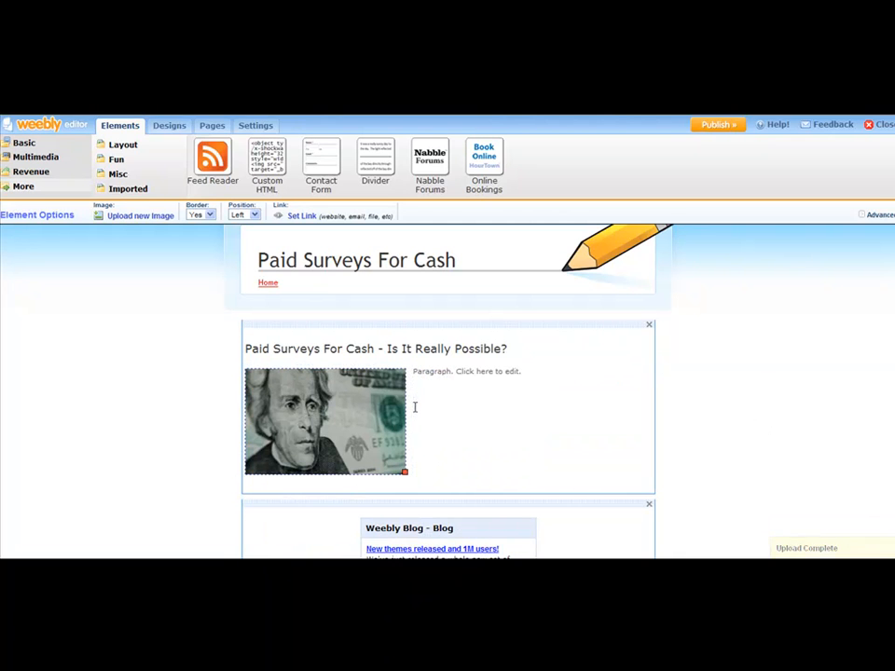
# Step: Copy the article's body text, without its title line, from article-1 in Notepad
pyautogui.click(467, 373)
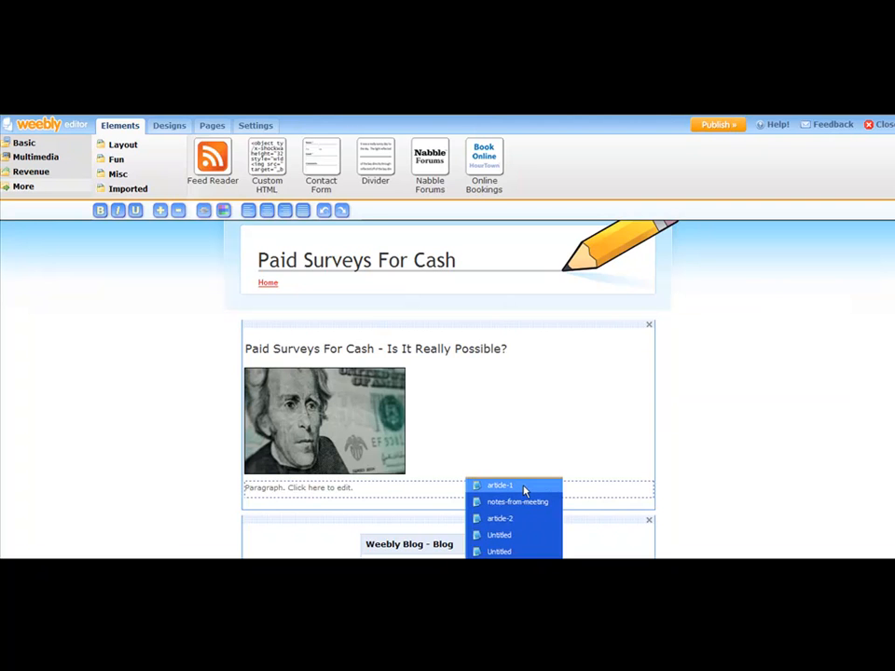
pyautogui.click(522, 485)
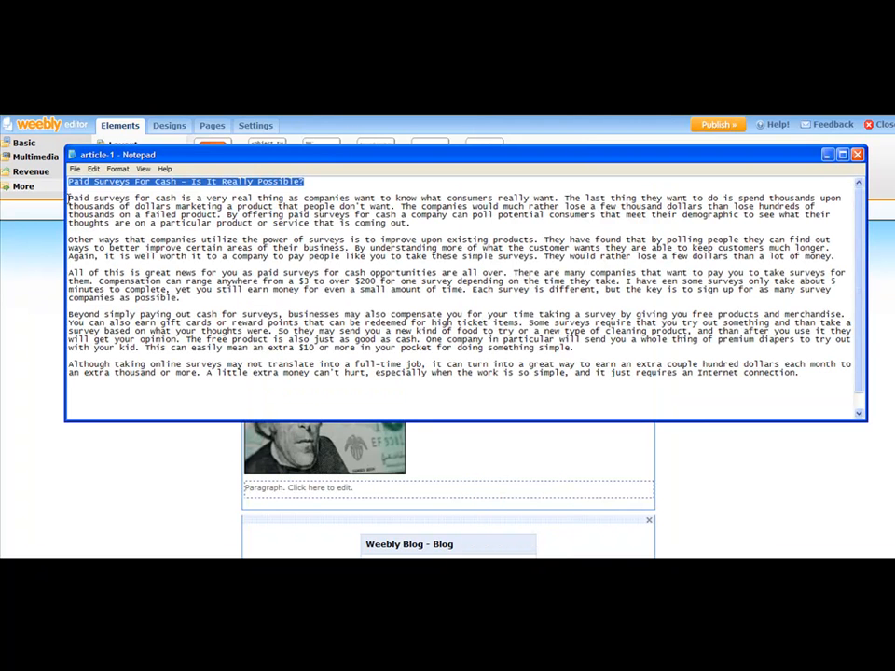
pyautogui.click(68, 198)
pyautogui.moveTo(68, 198); pyautogui.dragTo(825, 379)
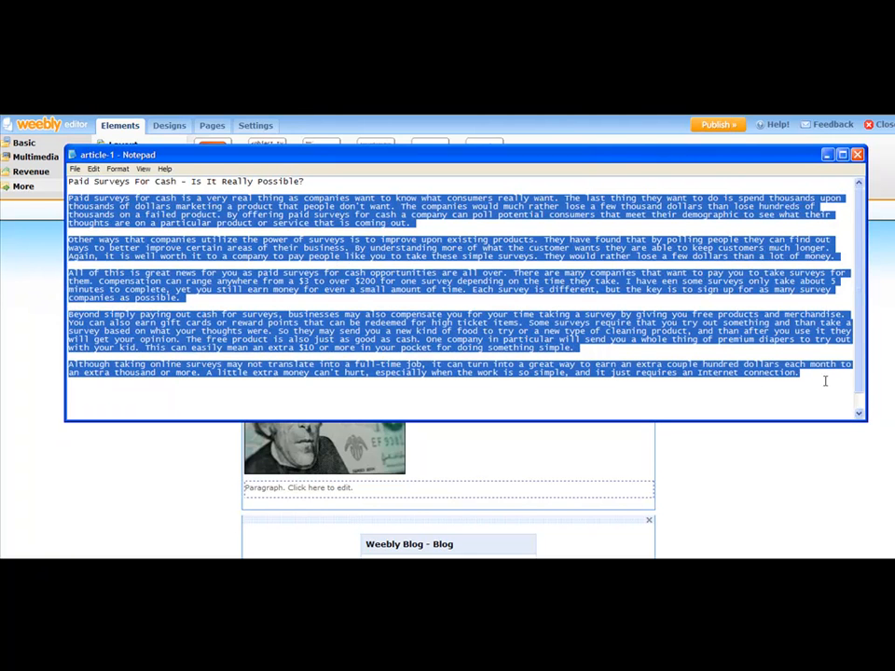
pyautogui.rightClick(480, 319)
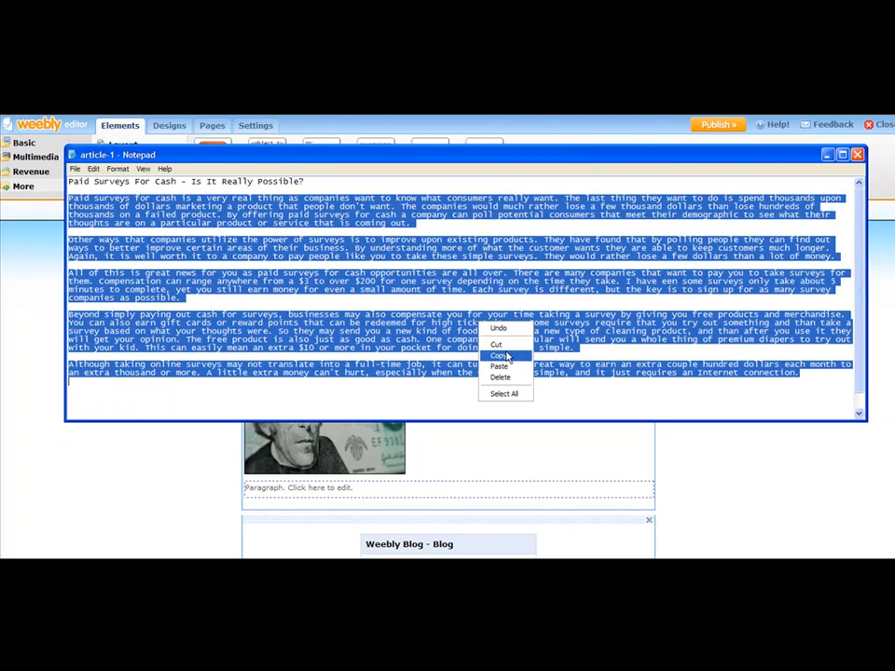
pyautogui.click(500, 356)
pyautogui.rightClick(495, 325)
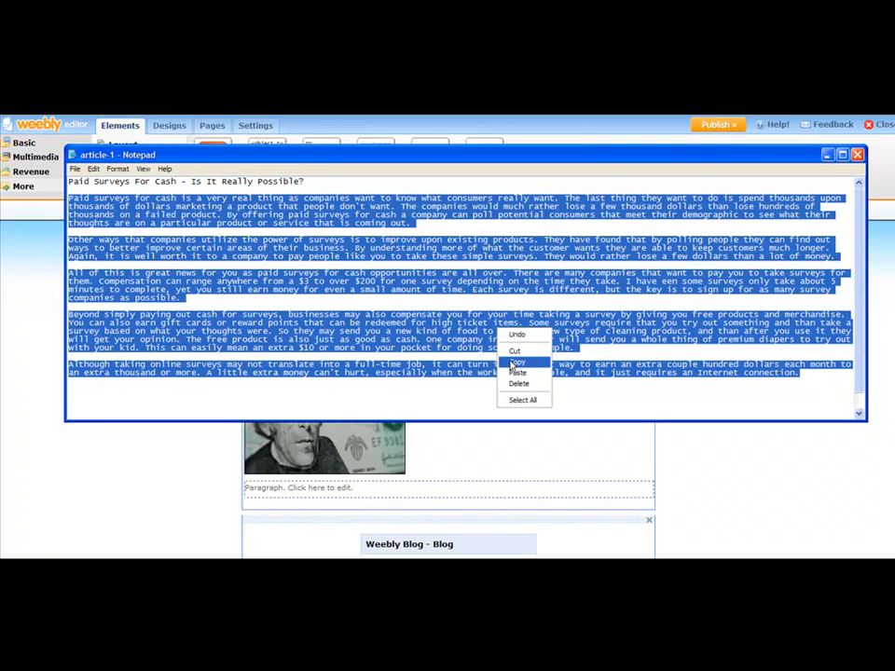
pyautogui.click(512, 362)
# Step: Back in the Weebly editor, replace the placeholder text beside the twenty dollar bill photo with the copied article body
pyautogui.click(362, 486)
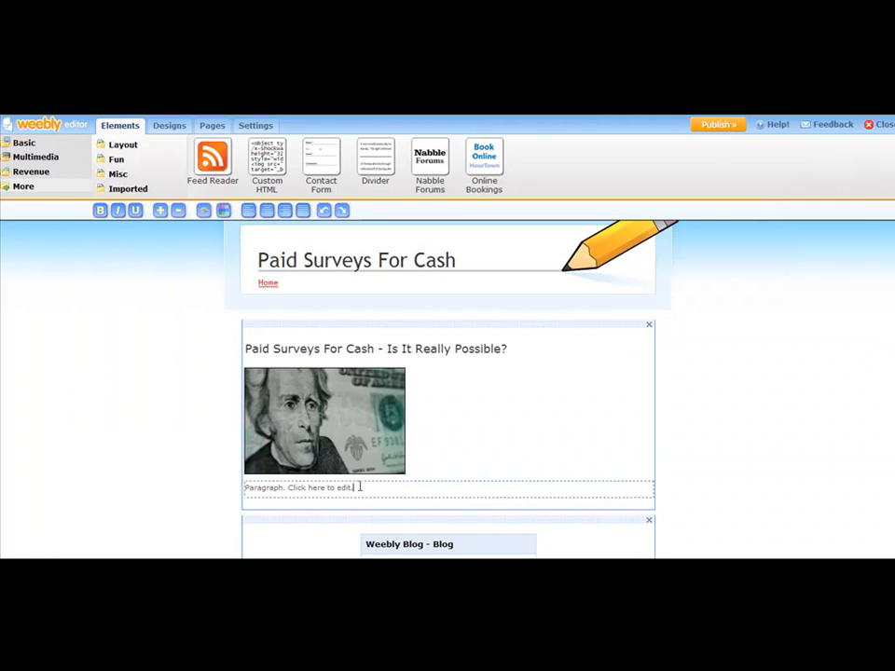
pyautogui.moveTo(355, 484); pyautogui.dragTo(239, 482)
pyautogui.rightClick(268, 487)
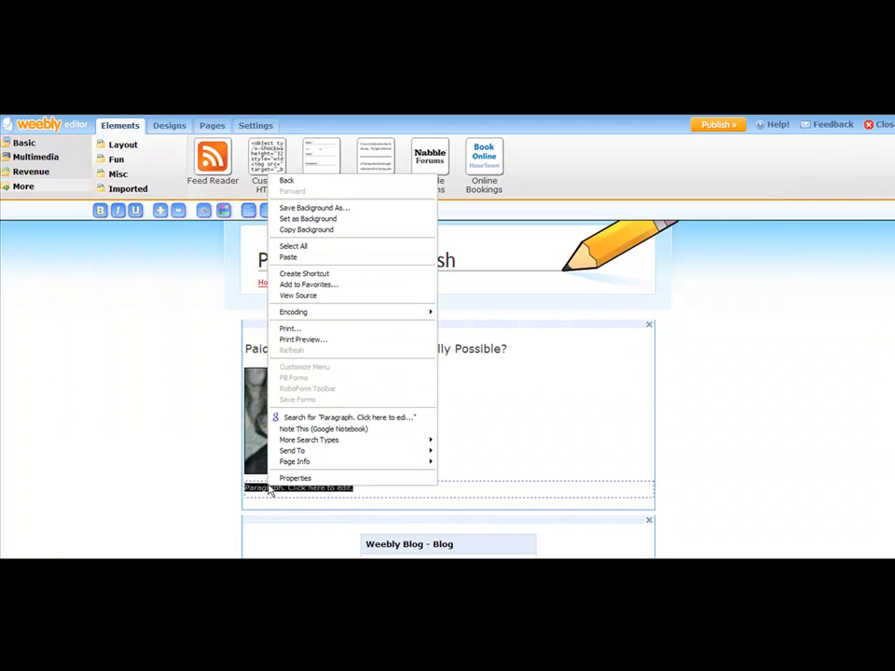
pyautogui.click(289, 257)
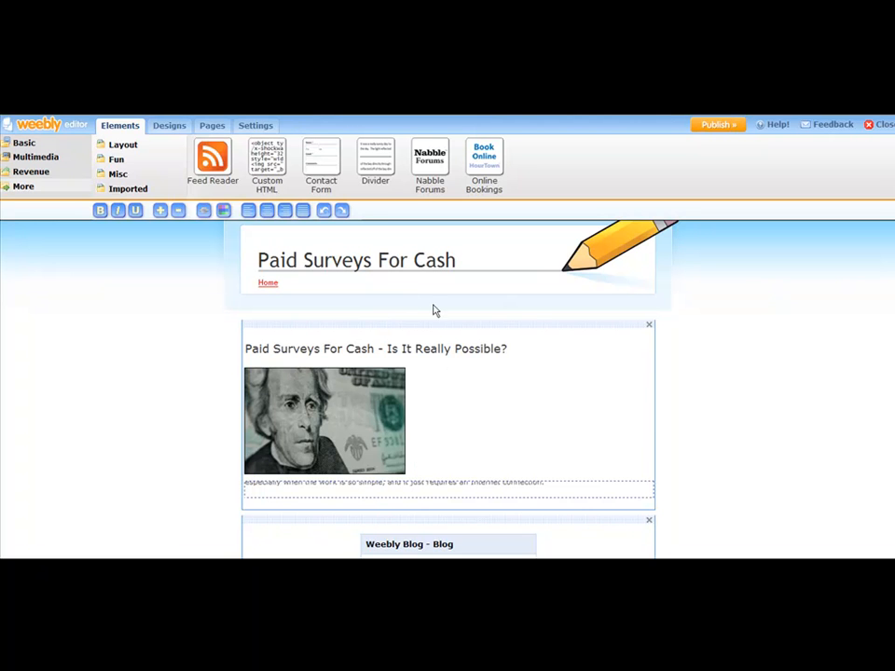
pyautogui.click(536, 323)
# Step: Review the pasted article's paragraphs and how the text wraps around the photo
pyautogui.scroll(-5, 570, 354)
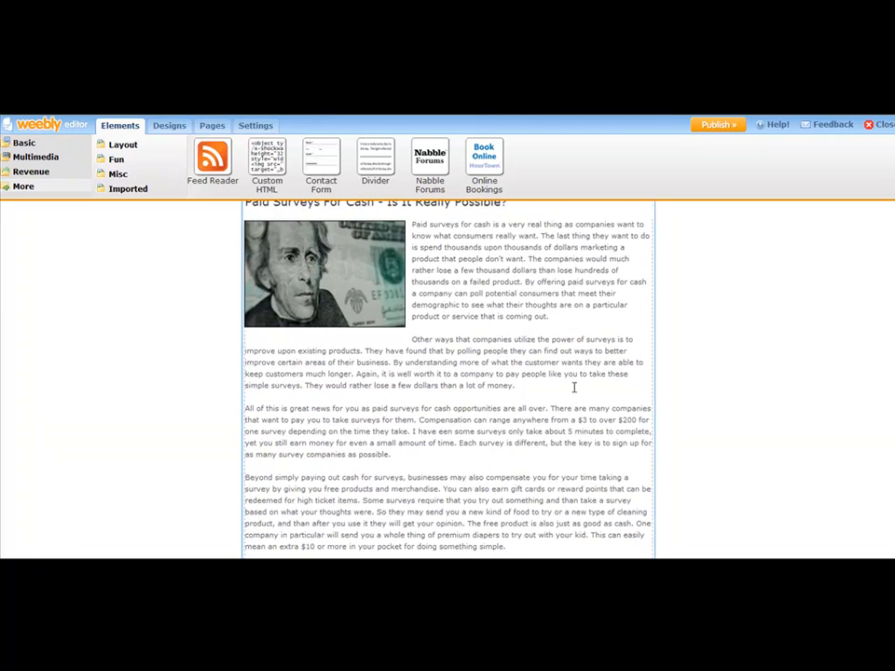
pyautogui.scroll(6, 572, 378)
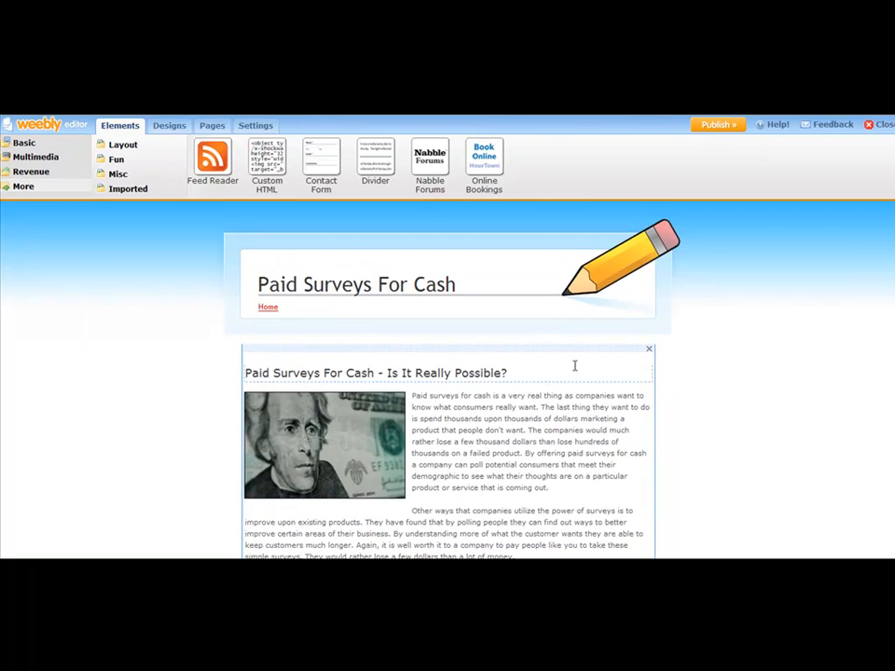
pyautogui.scroll(-1, 573, 360)
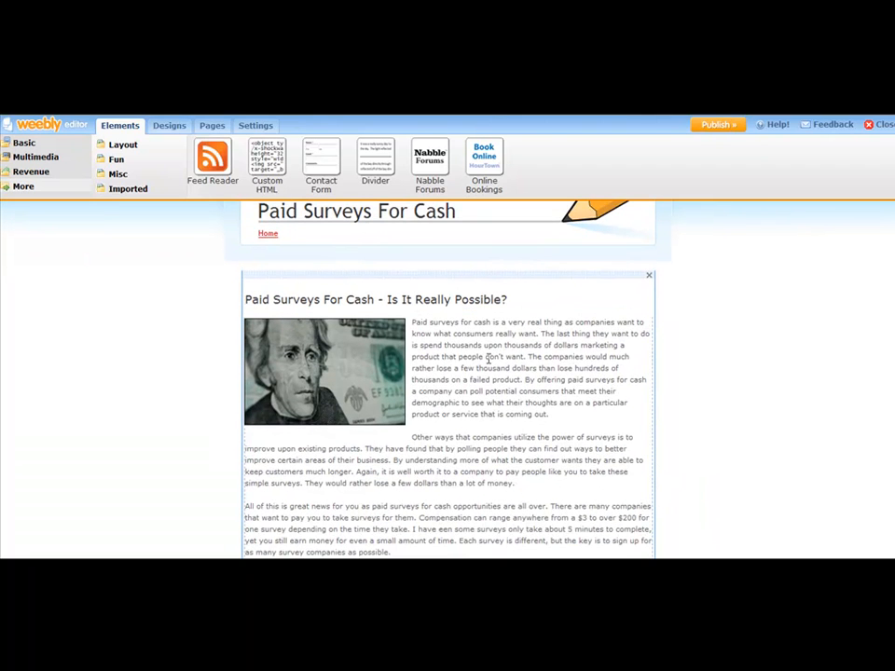
pyautogui.click(548, 363)
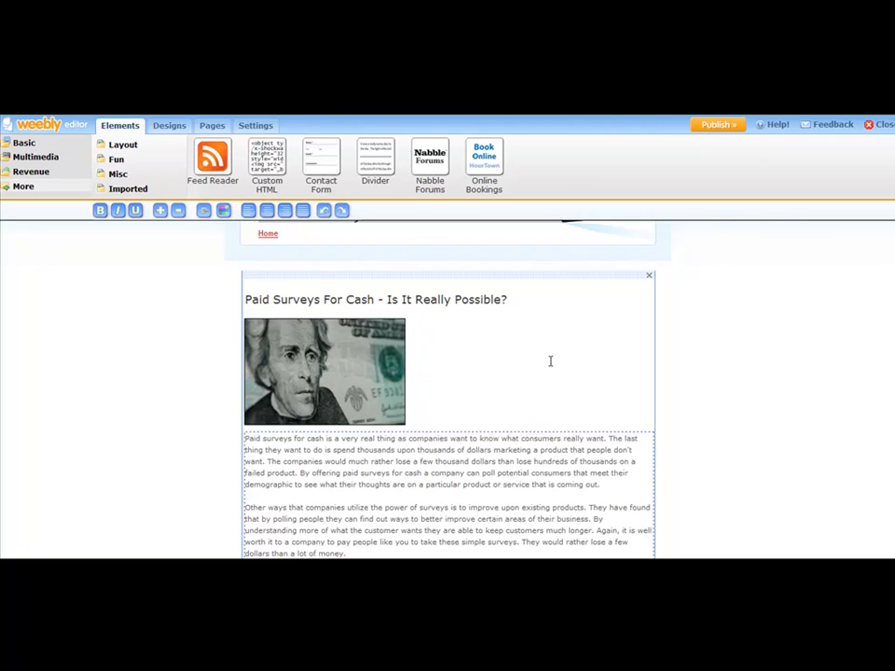
pyautogui.scroll(-2, 455, 397)
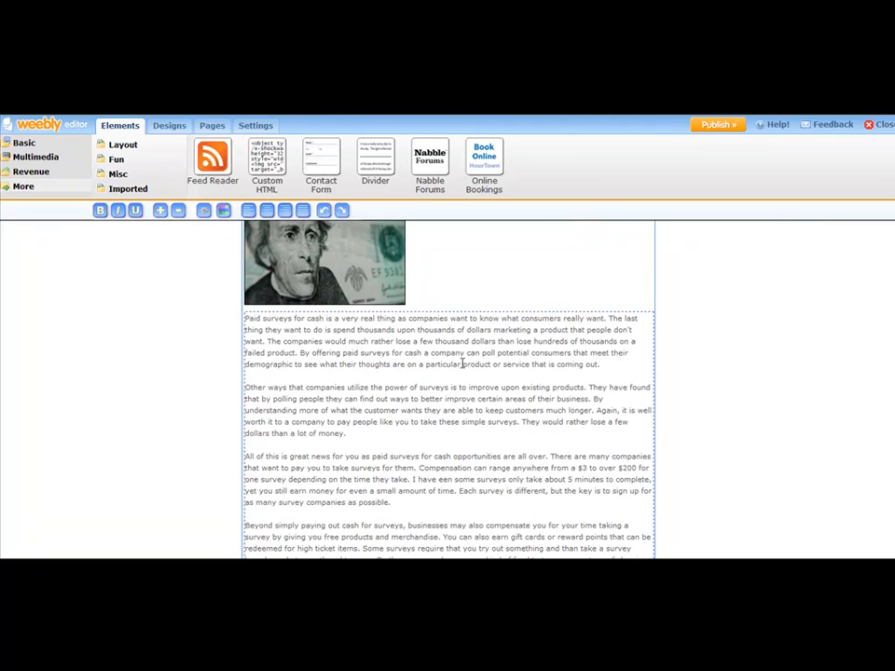
pyautogui.scroll(-2, 475, 335)
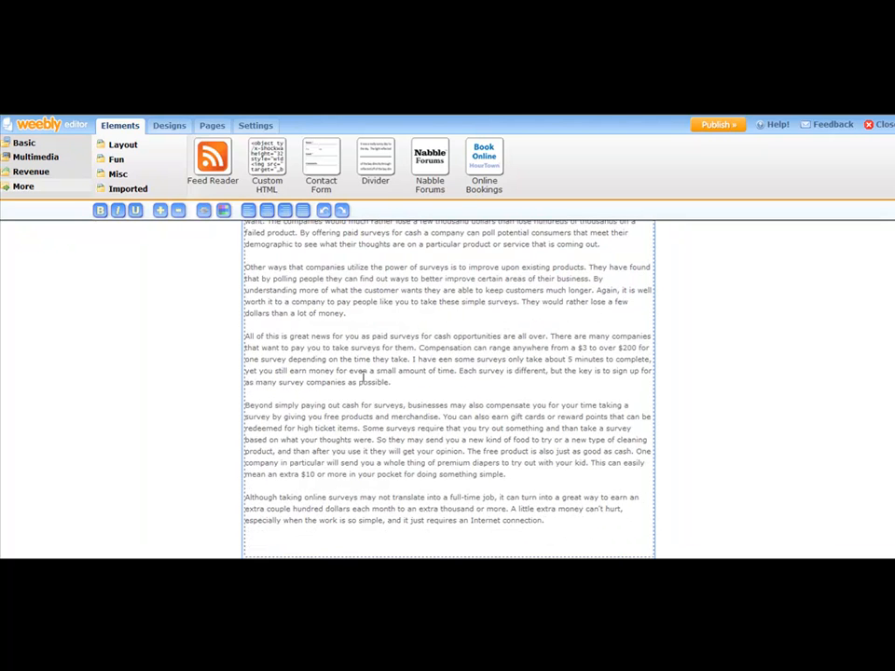
pyautogui.moveTo(365, 380); pyautogui.dragTo(386, 377)
pyautogui.click(442, 388)
# Step: Add the line "Click Here To Discover The Truth Behind Making Money Online With Surveys" between the article's first and second paragraphs
pyautogui.scroll(3, 447, 368)
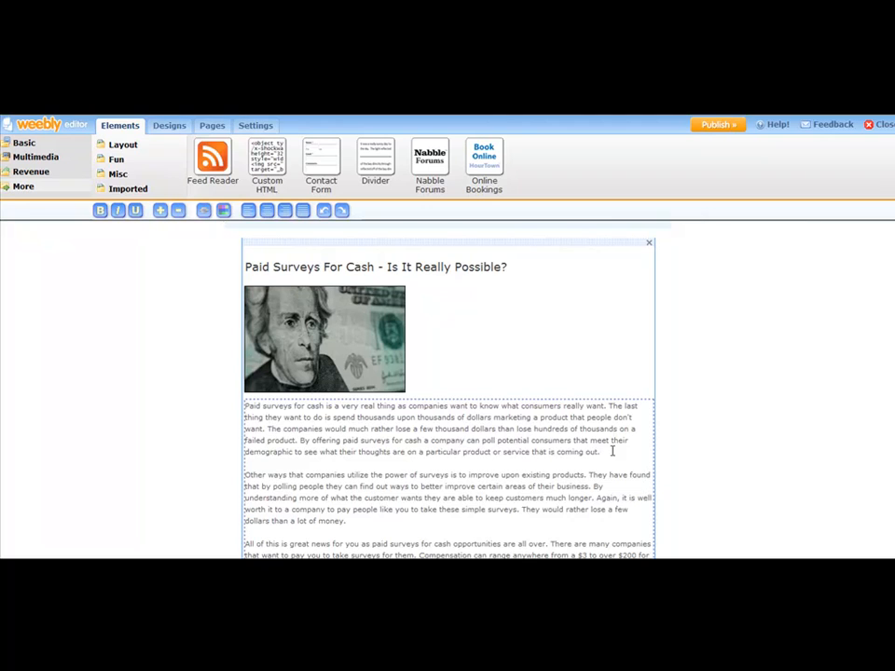
pyautogui.press('Return')
pyautogui.press('Return')
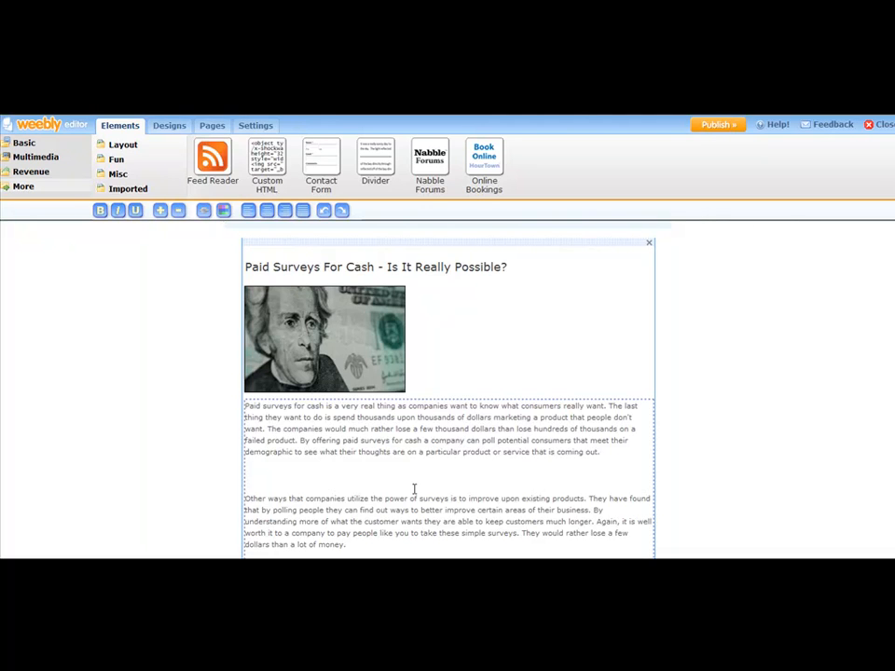
pyautogui.write('Click Here')
pyautogui.press('BackSpace')
pyautogui.press('BackSpace')
pyautogui.press('BackSpace')
pyautogui.press('BackSpace')
pyautogui.press('BackSpace')
pyautogui.press('BackSpace')
pyautogui.write('To Discover The Truth Behind Making Money Online With Surveys')
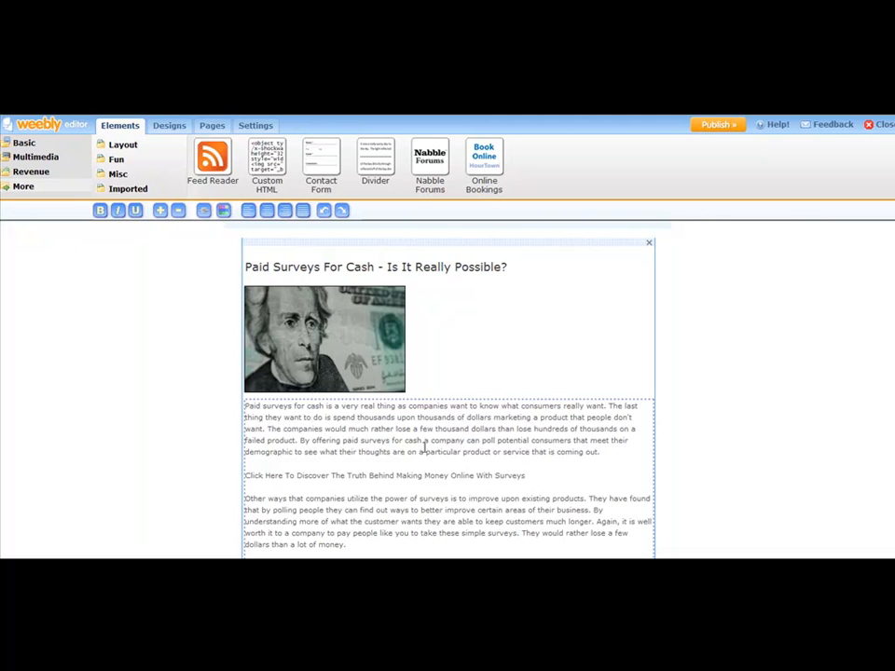
# Step: Make the "Click Here To Discover" line bold and start a website link for it
pyautogui.moveTo(527, 475); pyautogui.dragTo(248, 465)
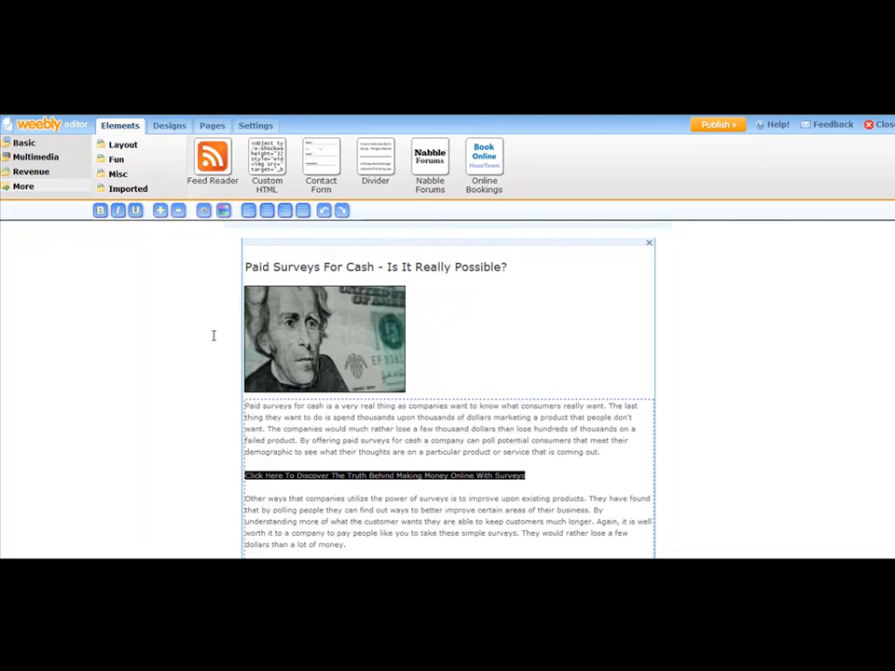
pyautogui.click(100, 212)
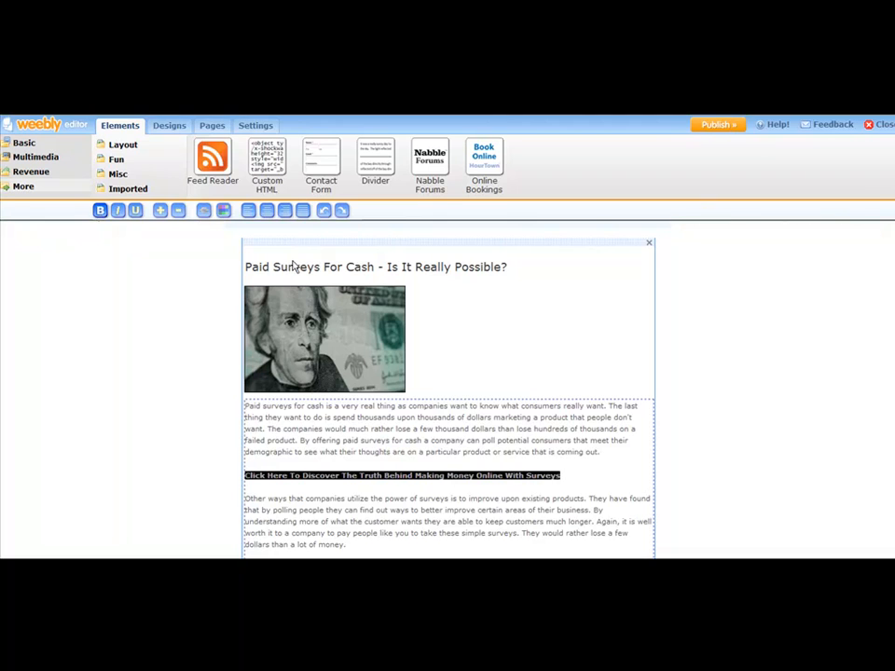
pyautogui.click(204, 213)
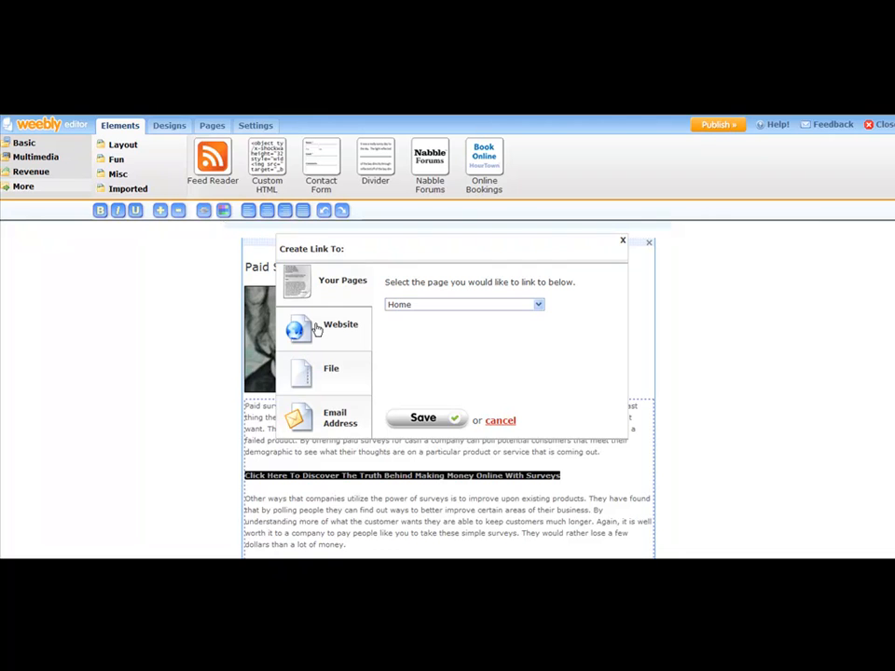
pyautogui.click(317, 330)
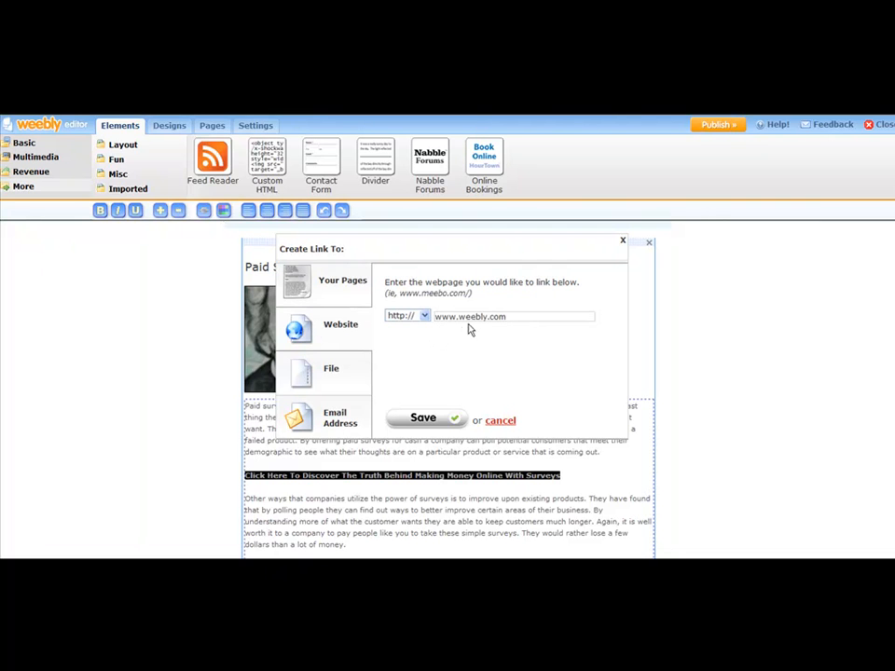
pyautogui.click(518, 567)
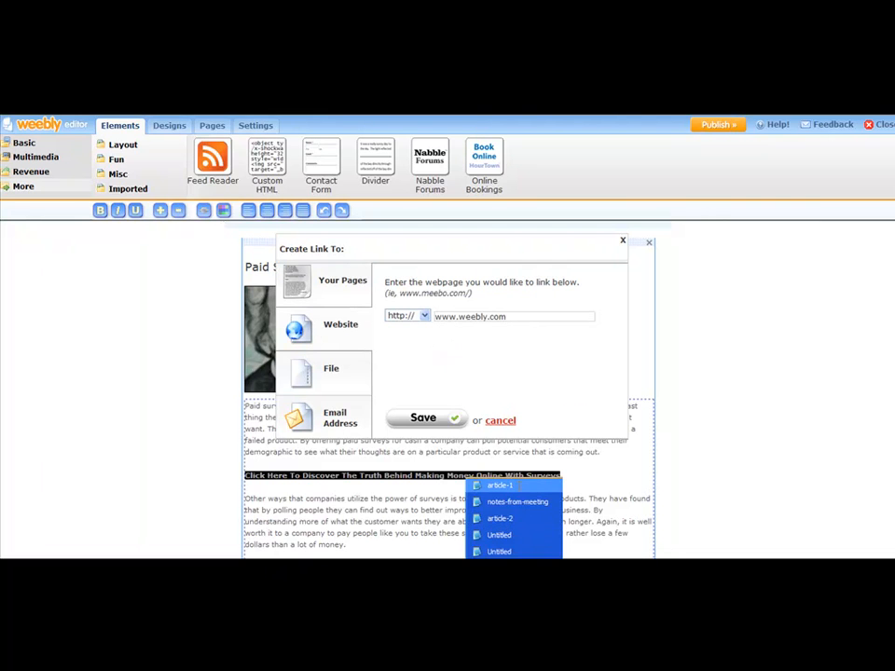
pyautogui.click(518, 488)
pyautogui.scroll(-1, 277, 338)
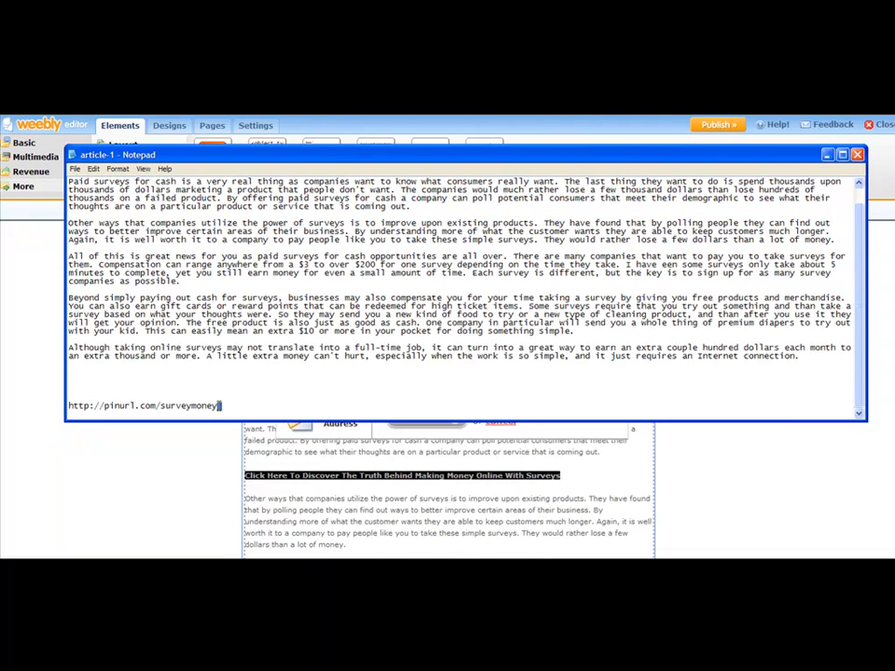
pyautogui.moveTo(220, 405); pyautogui.dragTo(89, 399)
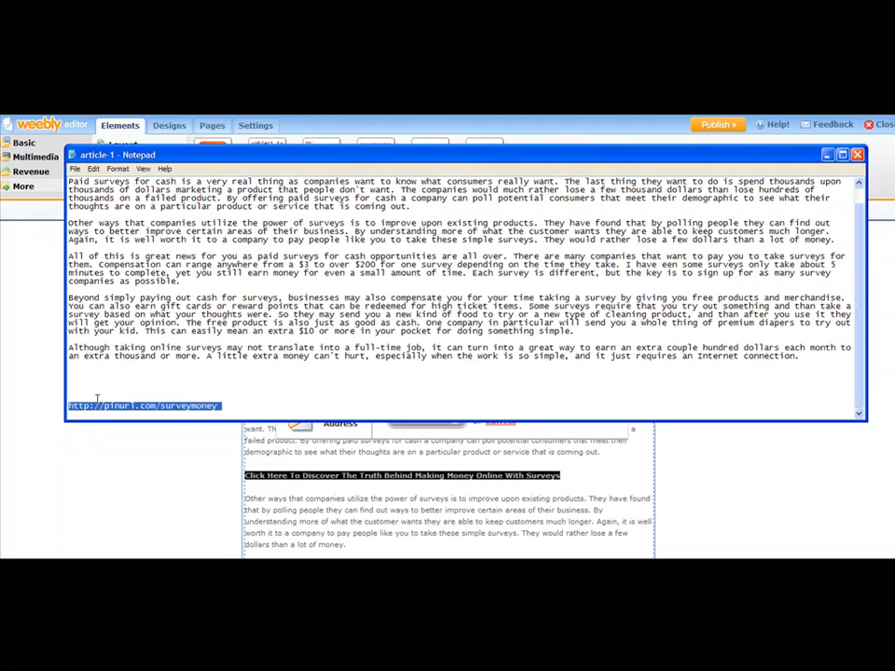
pyautogui.click(199, 429)
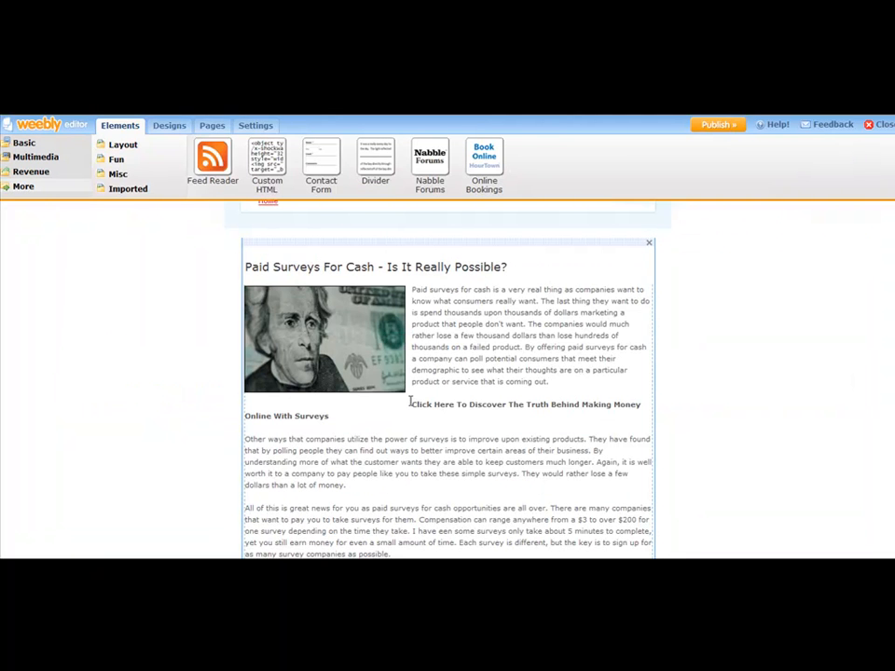
pyautogui.click(540, 377)
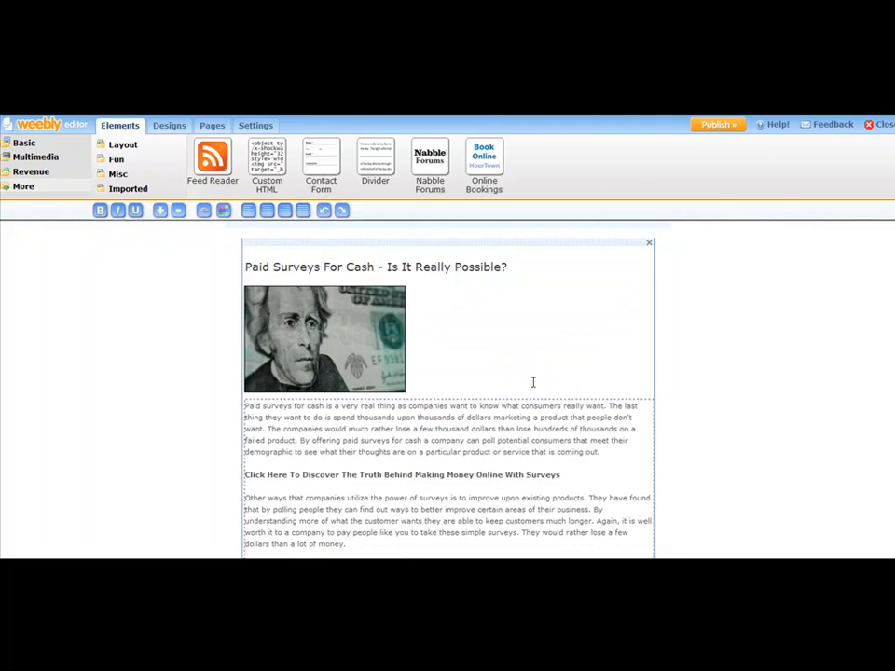
pyautogui.tripleClick(563, 475)
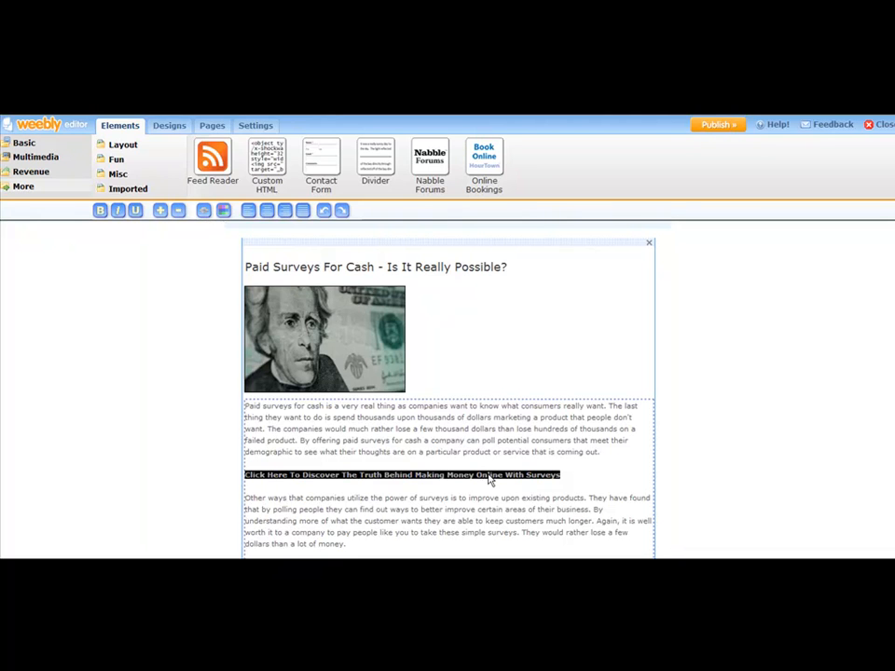
pyautogui.click(204, 211)
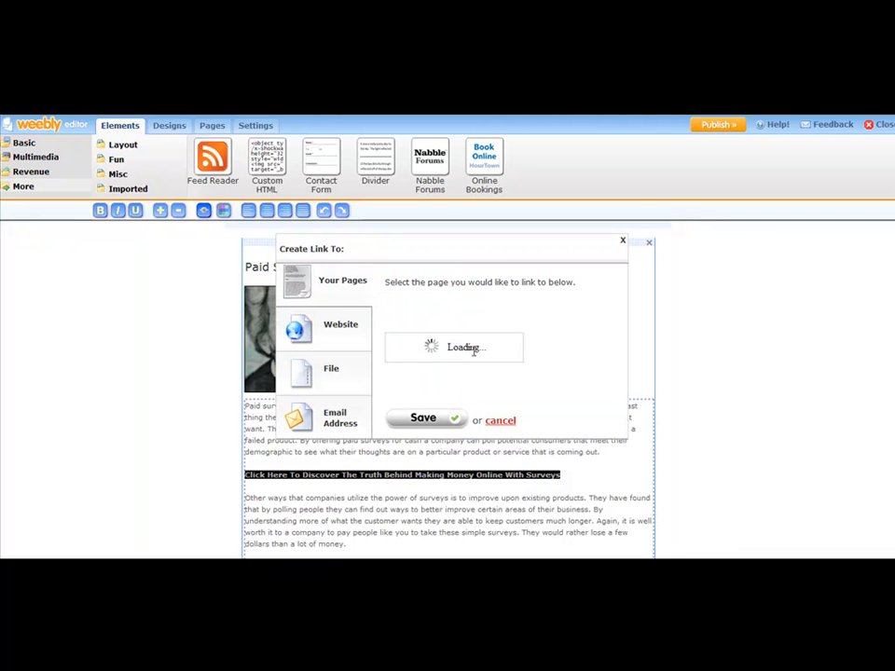
pyautogui.click(321, 324)
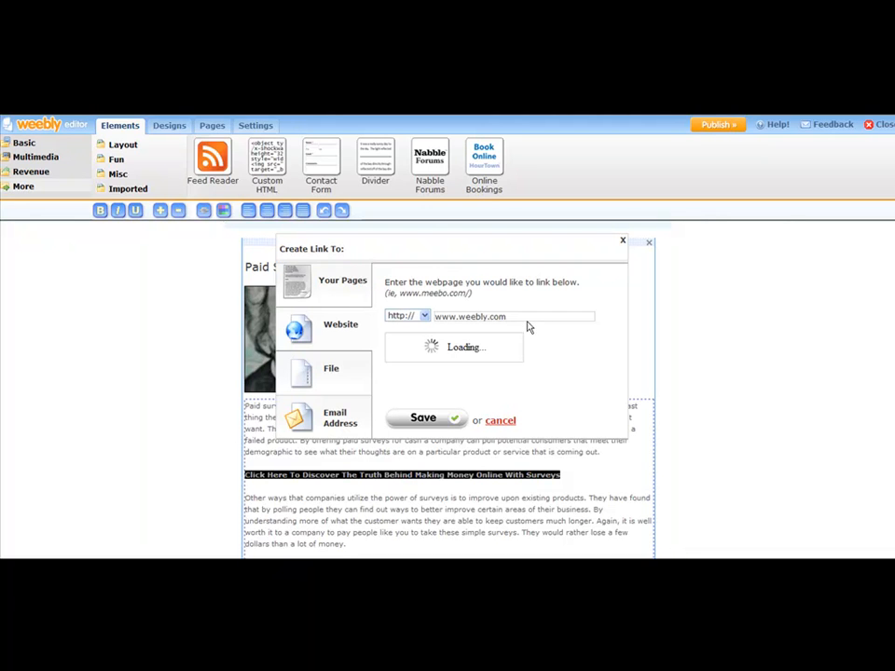
pyautogui.moveTo(527, 317); pyautogui.dragTo(421, 317)
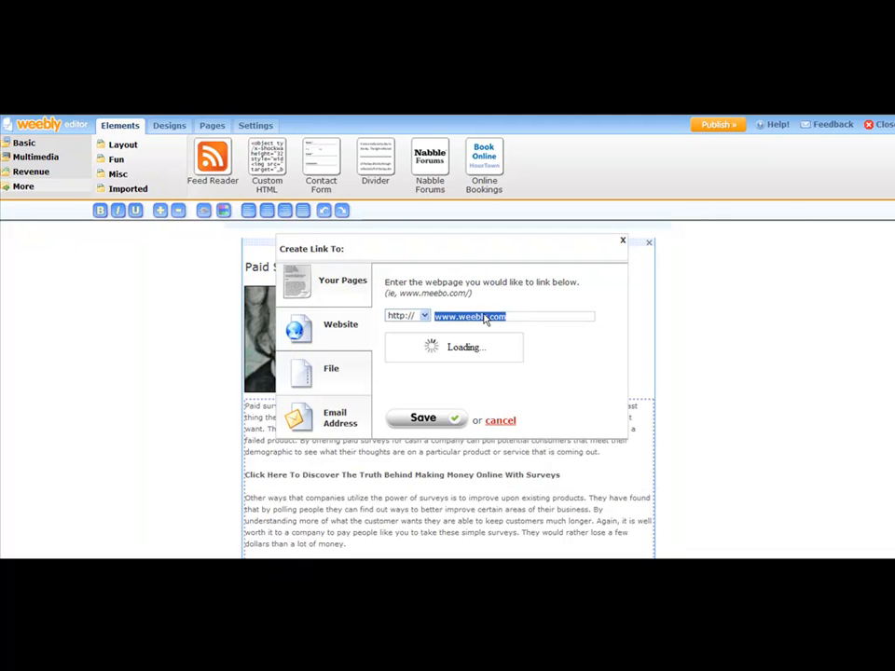
pyautogui.press('BackSpace')
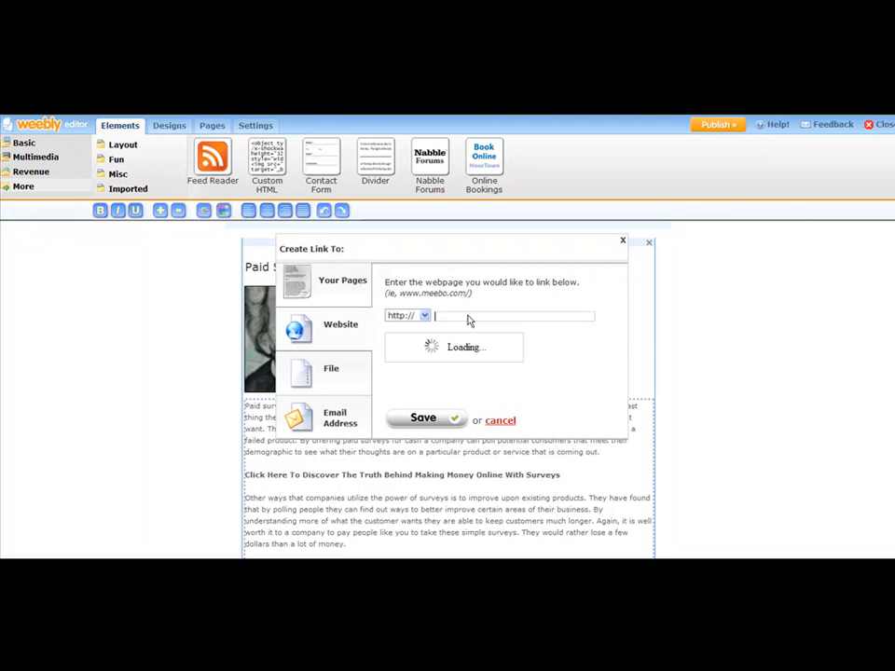
pyautogui.rightClick(468, 315)
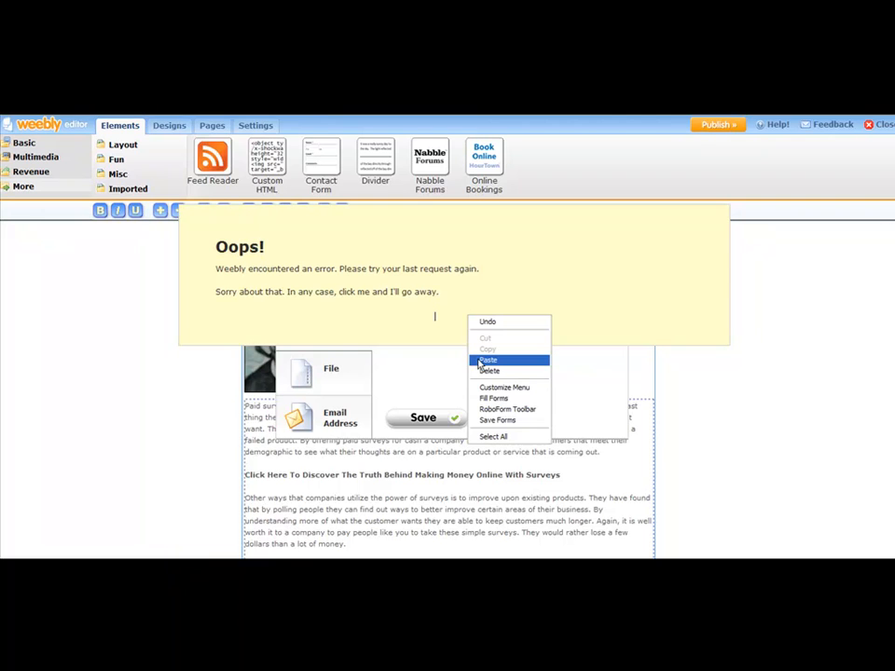
pyautogui.click(491, 315)
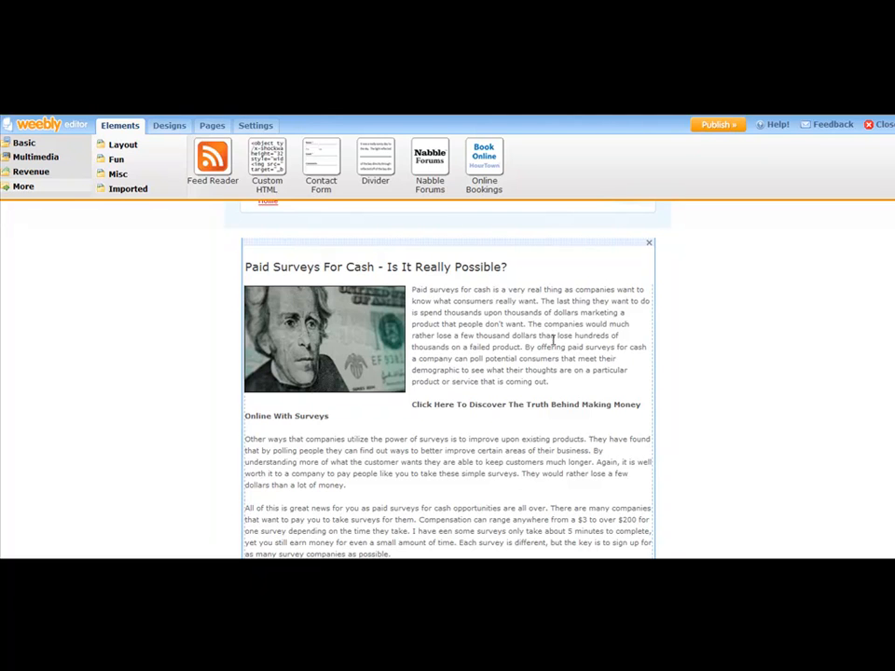
# Step: Start a website link for the bold "Click Here To Discover" line again and clear its default address
pyautogui.click(478, 332)
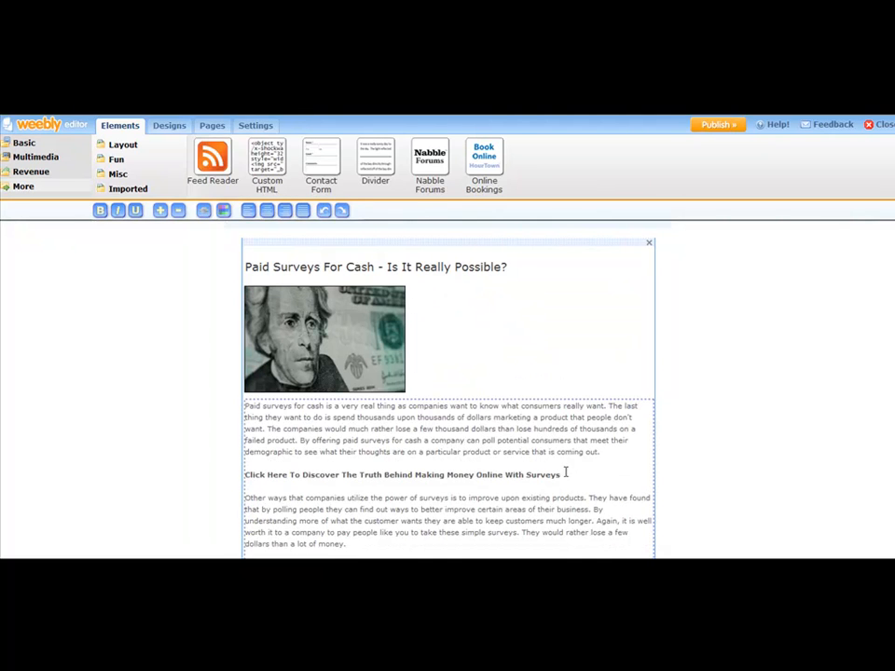
pyautogui.moveTo(564, 475); pyautogui.dragTo(241, 475)
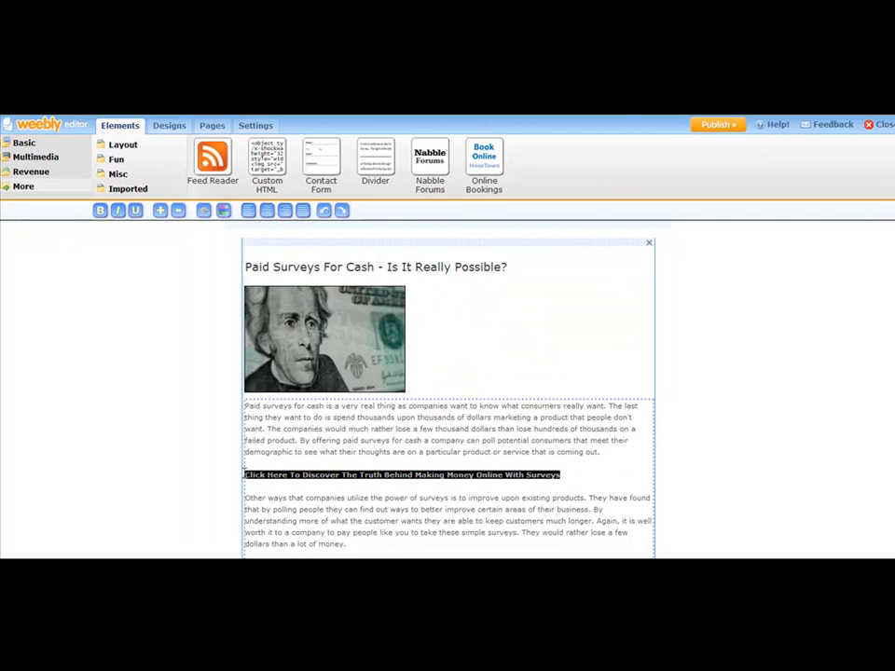
pyautogui.click(204, 212)
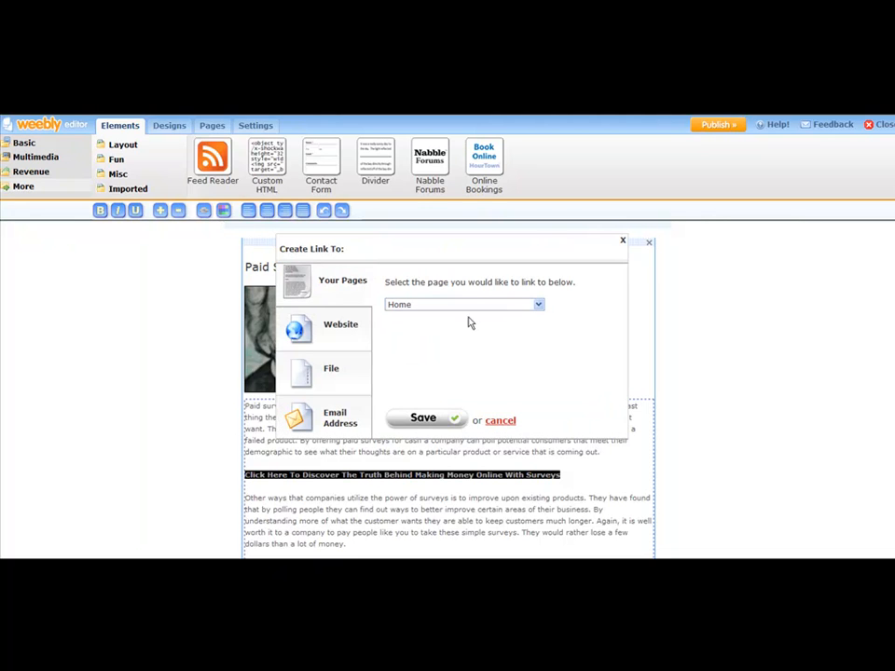
pyautogui.click(337, 324)
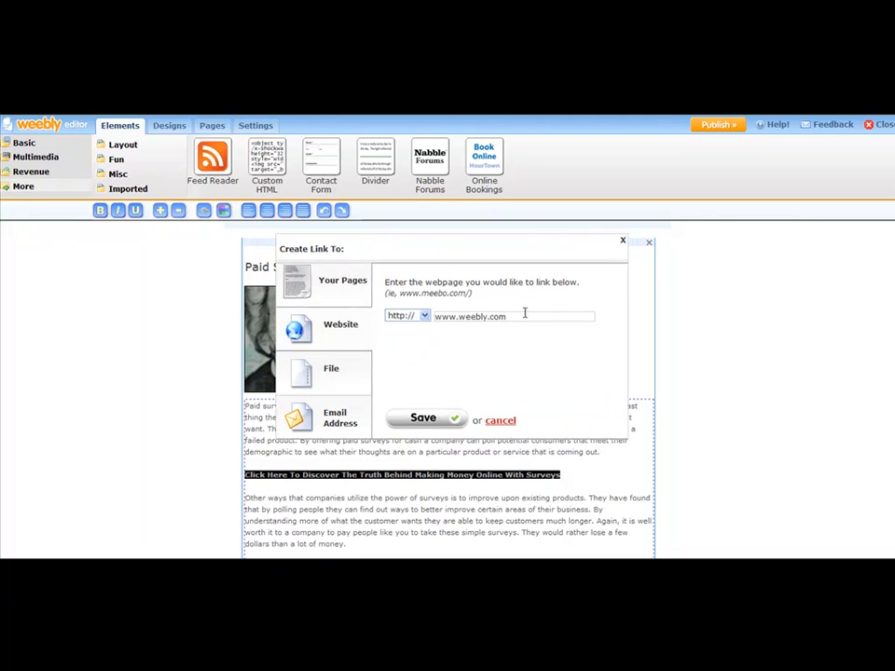
pyautogui.click(525, 315)
pyautogui.press('BackSpace')
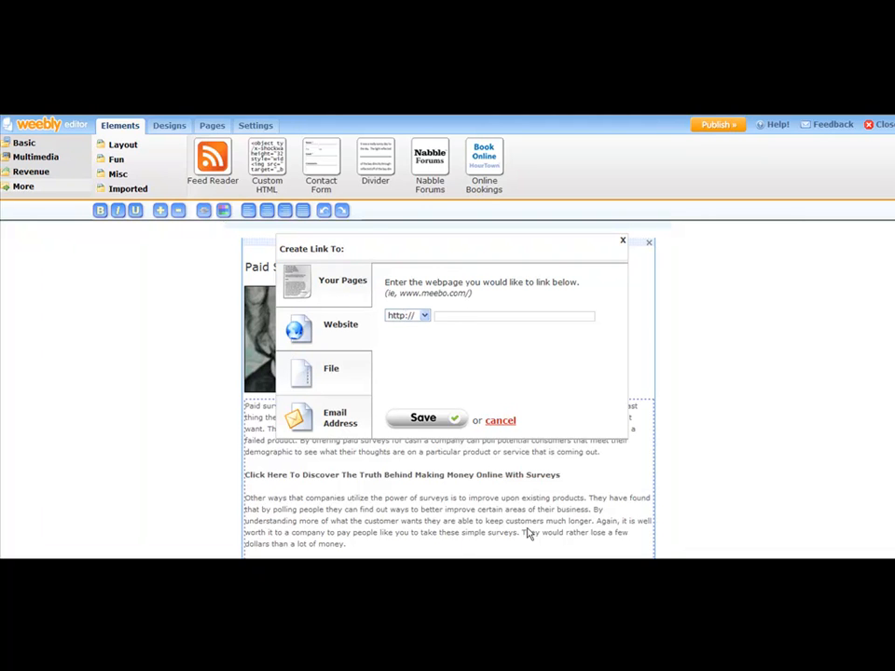
pyautogui.click(522, 567)
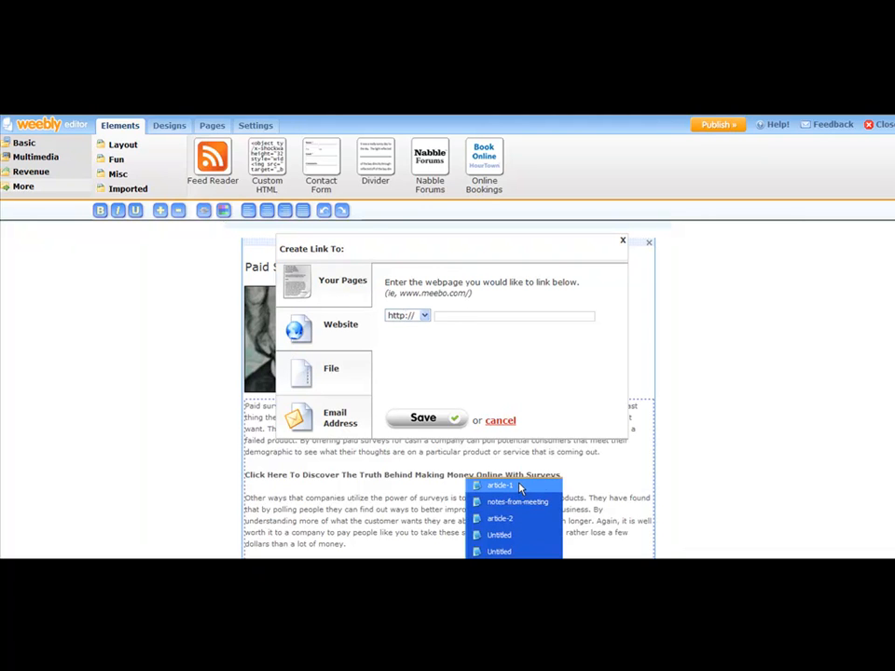
pyautogui.click(502, 485)
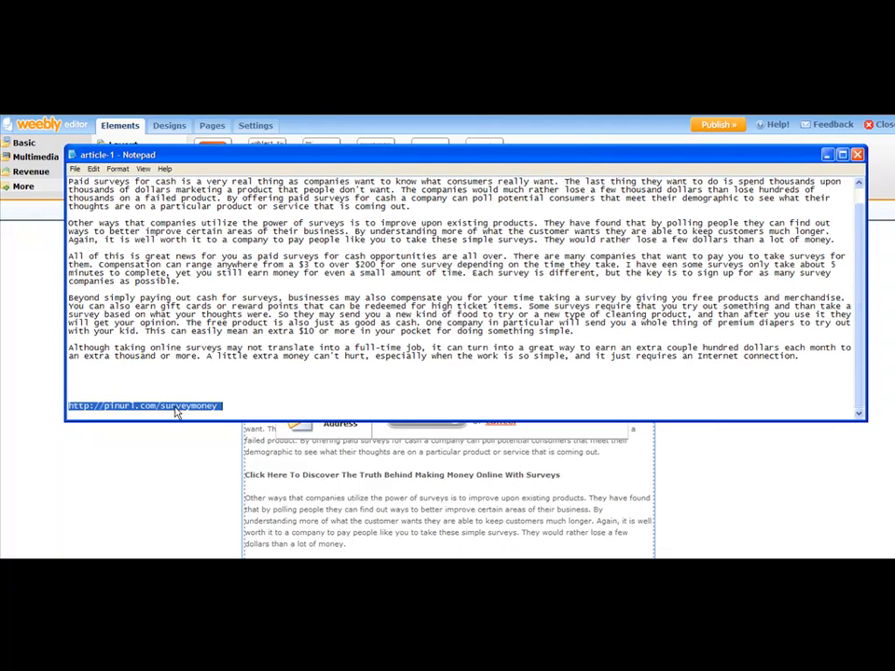
pyautogui.rightClick(179, 404)
pyautogui.click(196, 431)
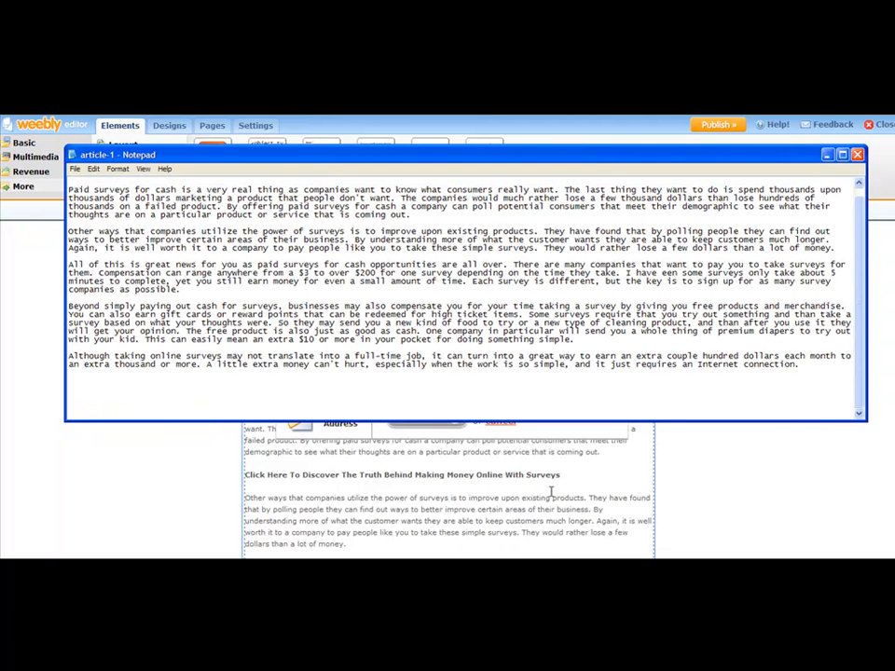
pyautogui.click(528, 419)
pyautogui.click(439, 317)
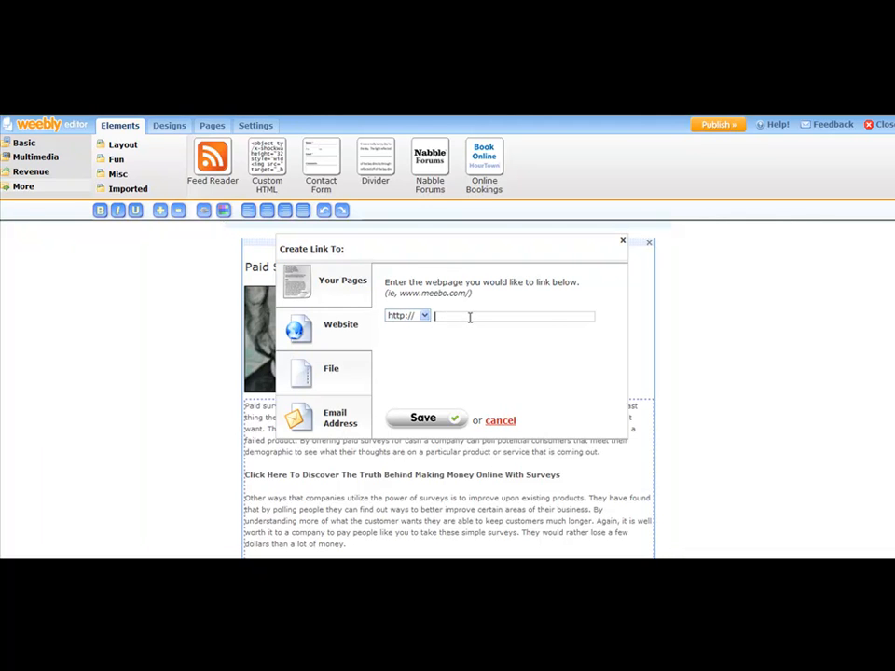
pyautogui.rightClick(469, 317)
pyautogui.click(489, 372)
pyautogui.write('www.pinurl.com/')
# Step: Paste the cut web address back at the end of article-1 in Notepad and return to the Weebly link
pyautogui.click(510, 565)
pyautogui.click(500, 487)
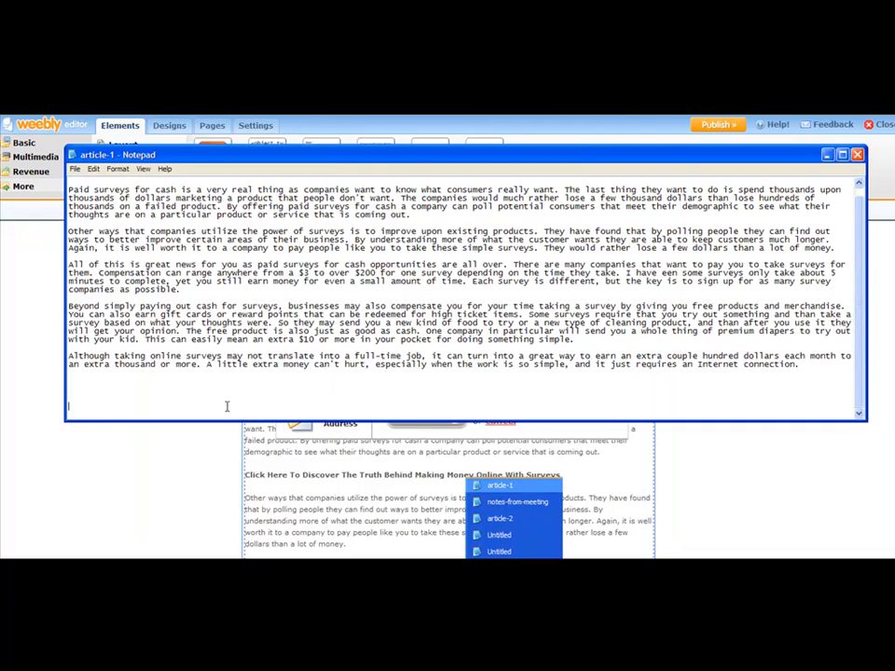
pyautogui.write('http://pinurl.com/surveymoney')
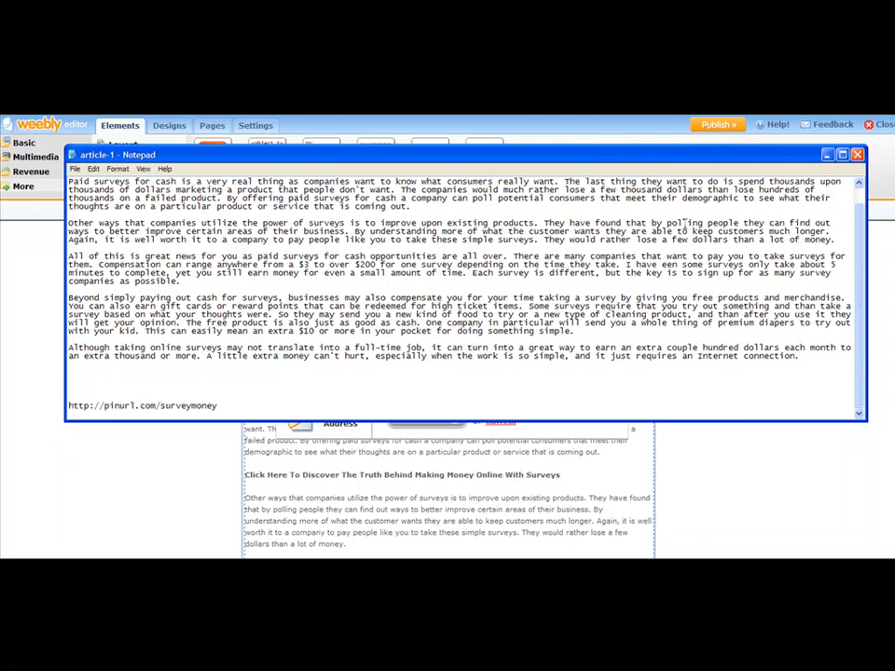
pyautogui.click(826, 156)
pyautogui.click(519, 318)
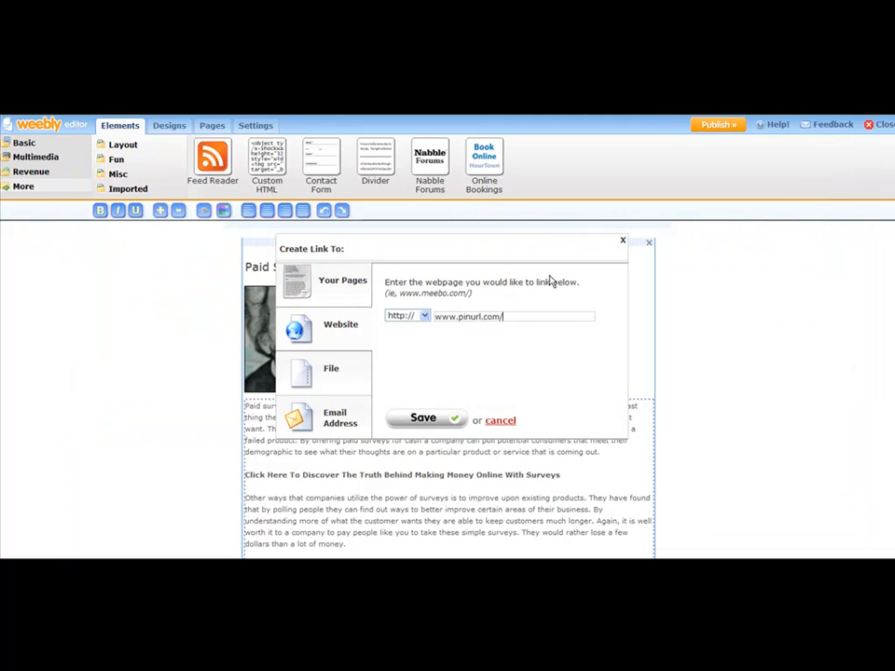
pyautogui.write('surveymoney')
pyautogui.click(537, 567)
pyautogui.click(536, 488)
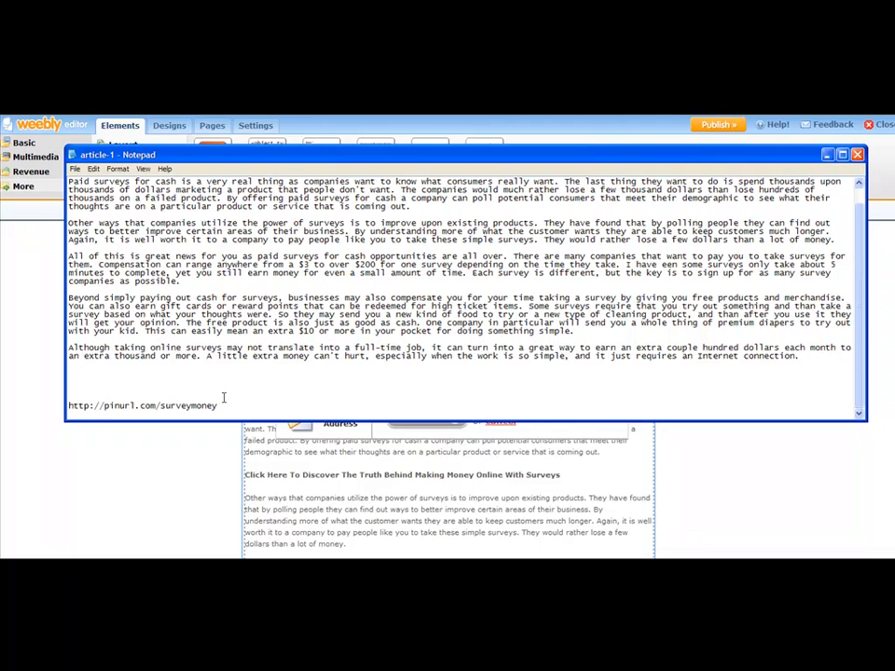
pyautogui.click(828, 156)
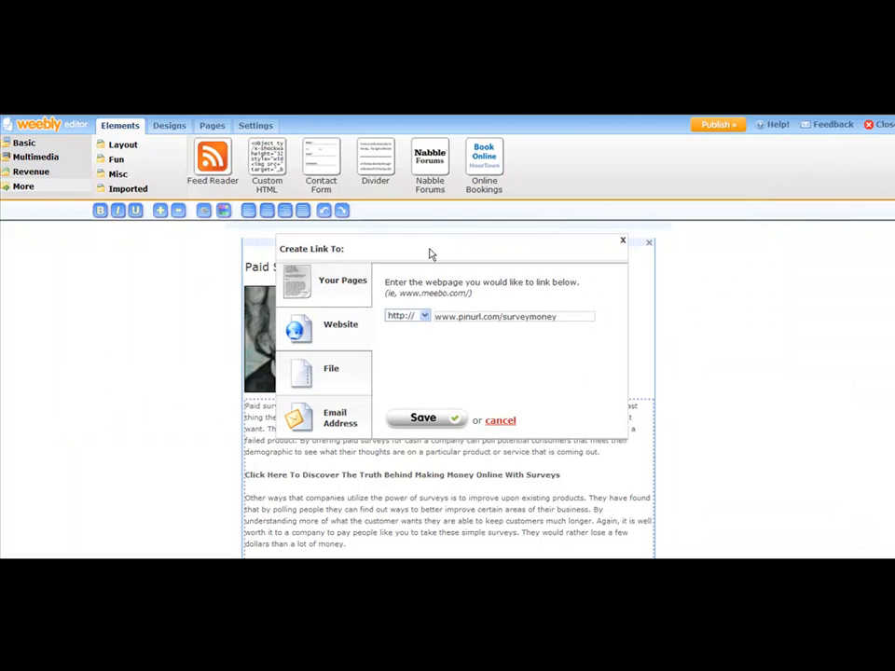
pyautogui.moveTo(457, 317); pyautogui.dragTo(395, 316)
pyautogui.press('BackSpace')
pyautogui.click(551, 314)
pyautogui.click(424, 418)
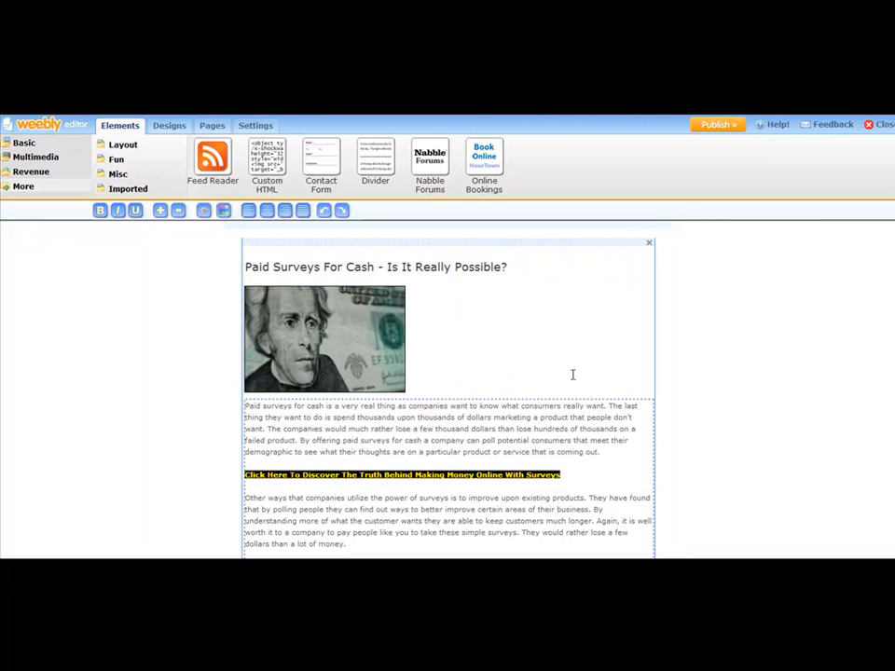
pyautogui.click(580, 472)
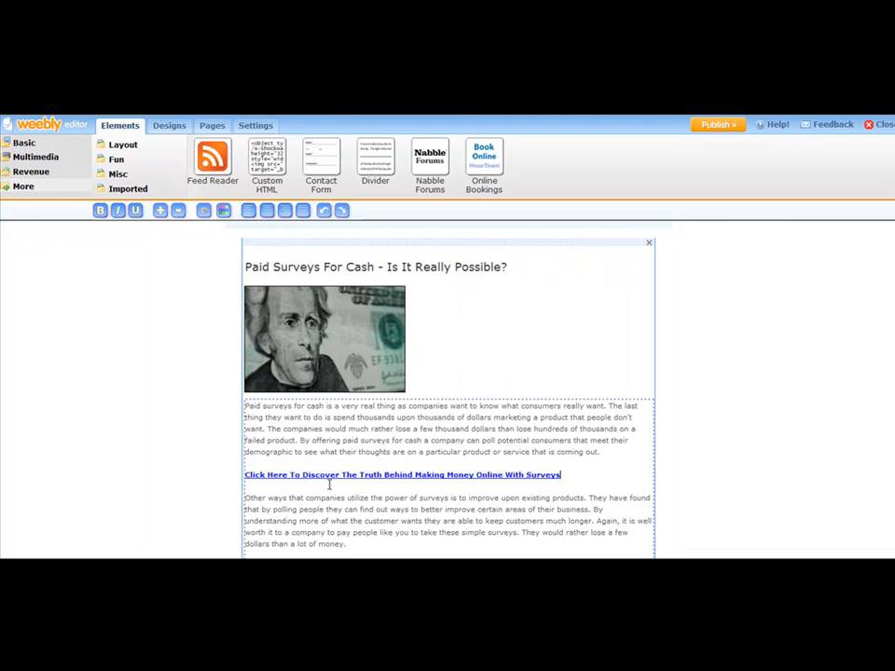
# Step: Add the line "Make Money Taking Surveys Today" below the article's last paragraph, separated by a blank line
pyautogui.scroll(-5, 490, 420)
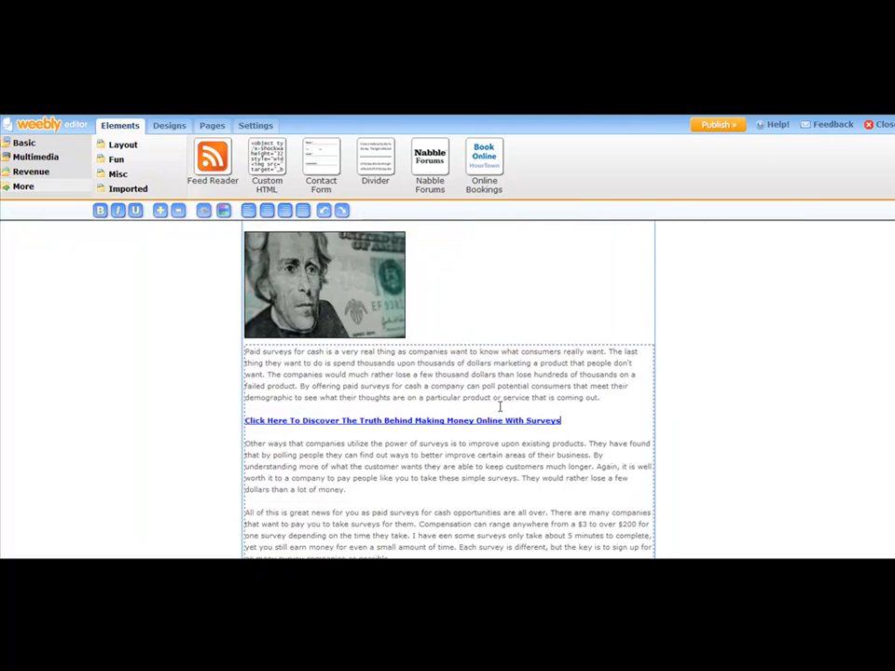
pyautogui.scroll(-2, 504, 391)
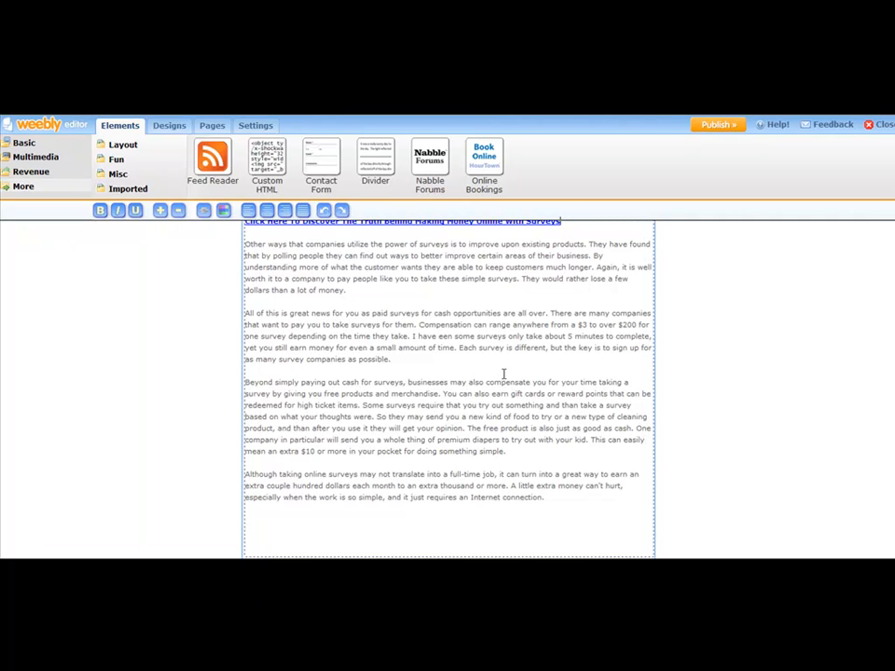
pyautogui.scroll(-2, 503, 373)
pyautogui.scroll(5, 503, 373)
pyautogui.scroll(-2, 503, 374)
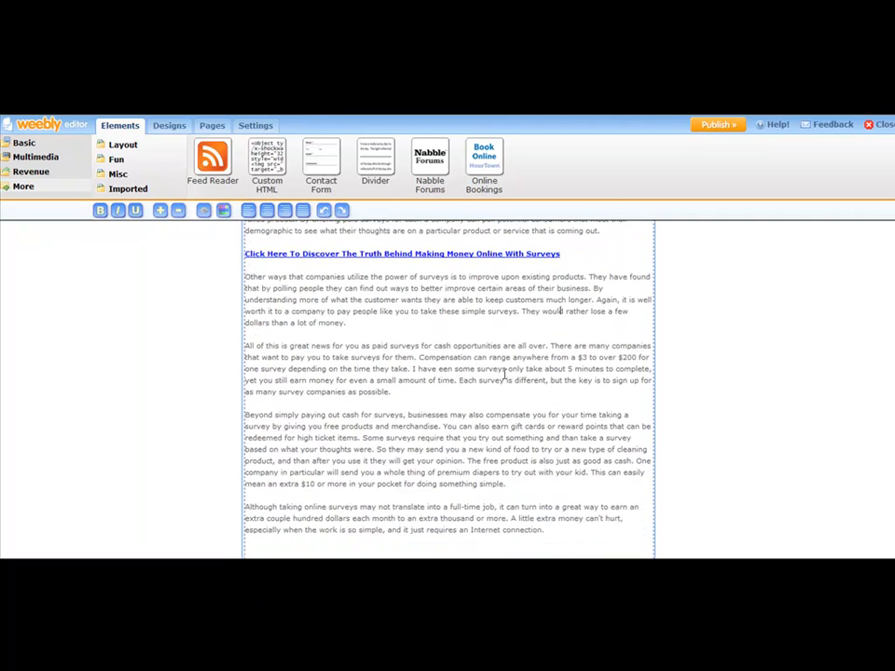
pyautogui.scroll(-1, 504, 373)
pyautogui.click(507, 514)
pyautogui.click(579, 493)
pyautogui.press('Return')
pyautogui.press('Return')
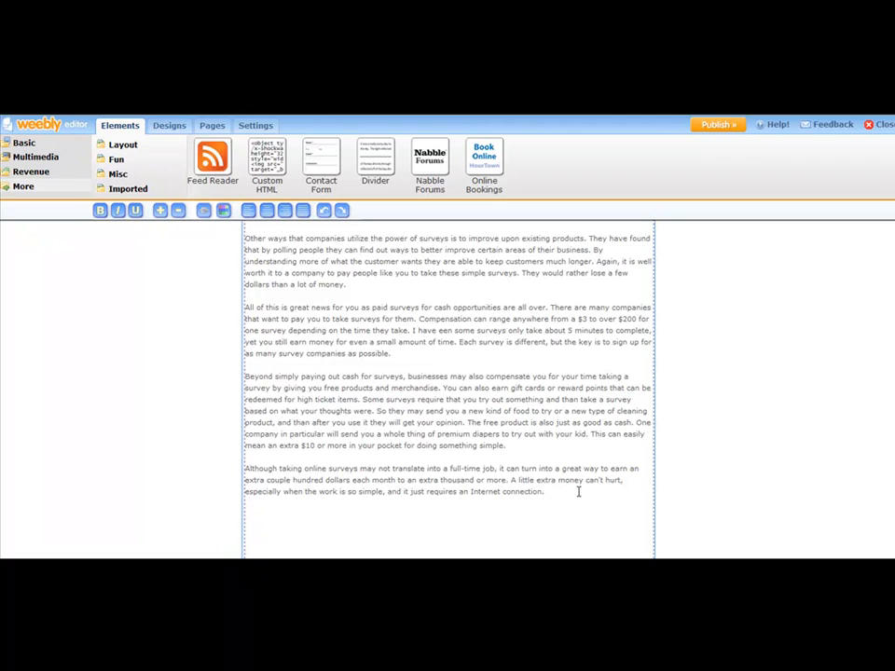
pyautogui.write('Make Money Taking Surveys Today')
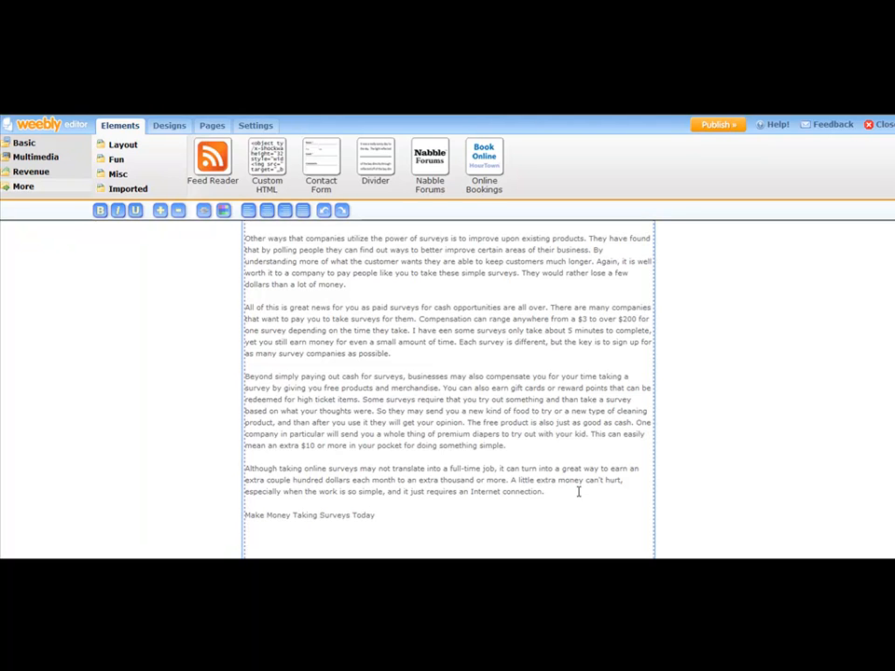
# Step: Reword the closing line to "Make Money Today Taking Online Surveys"
pyautogui.press('BackSpace')
pyautogui.press('BackSpace')
pyautogui.press('BackSpace')
pyautogui.press('BackSpace')
pyautogui.press('BackSpace')
pyautogui.press('BackSpace')
pyautogui.press('BackSpace')
pyautogui.press('BackSpace')
pyautogui.press('BackSpace')
pyautogui.press('BackSpace')
pyautogui.press('BackSpace')
pyautogui.press('BackSpace')
pyautogui.press('BackSpace')
pyautogui.press('BackSpace')
pyautogui.press('BackSpace')
pyautogui.press('BackSpace')
pyautogui.write('Today Taking Online Surveys')
pyautogui.moveTo(407, 513); pyautogui.dragTo(243, 514)
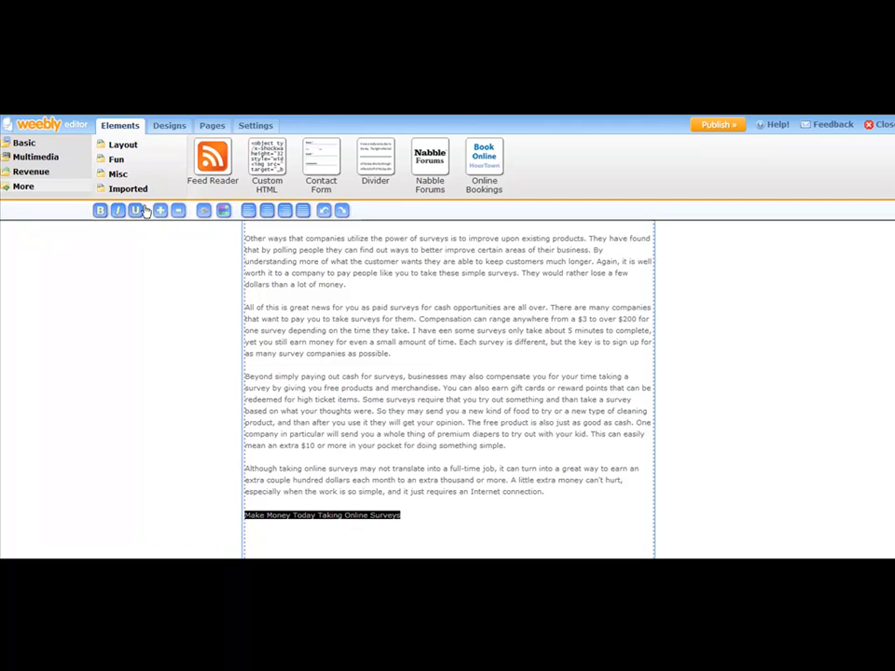
pyautogui.click(100, 212)
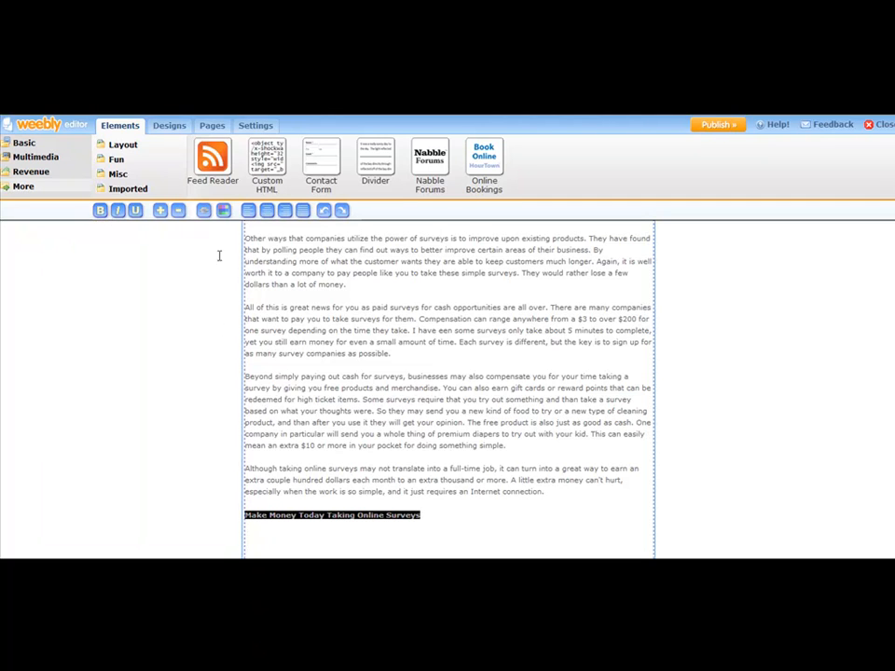
pyautogui.click(204, 212)
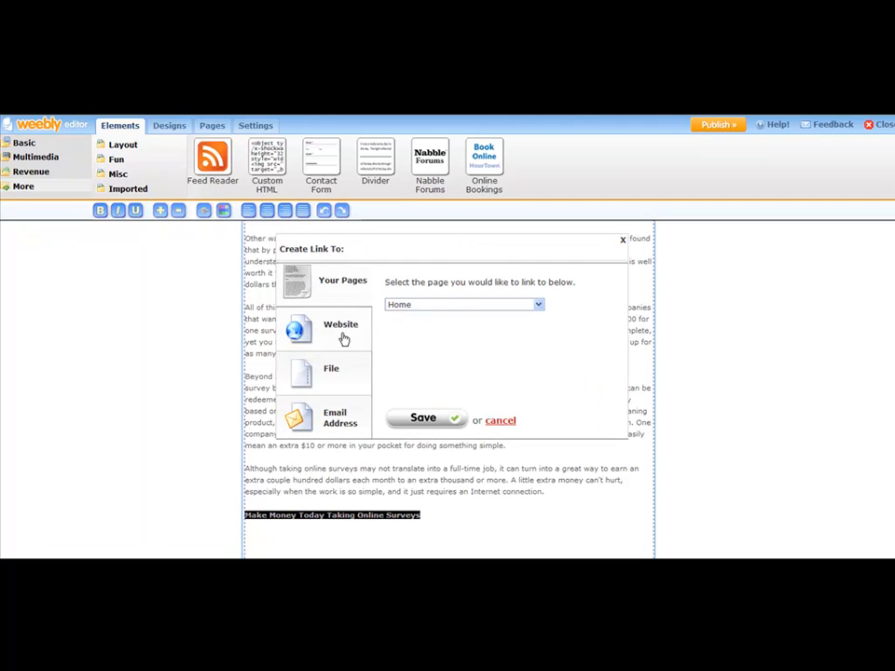
pyautogui.click(355, 326)
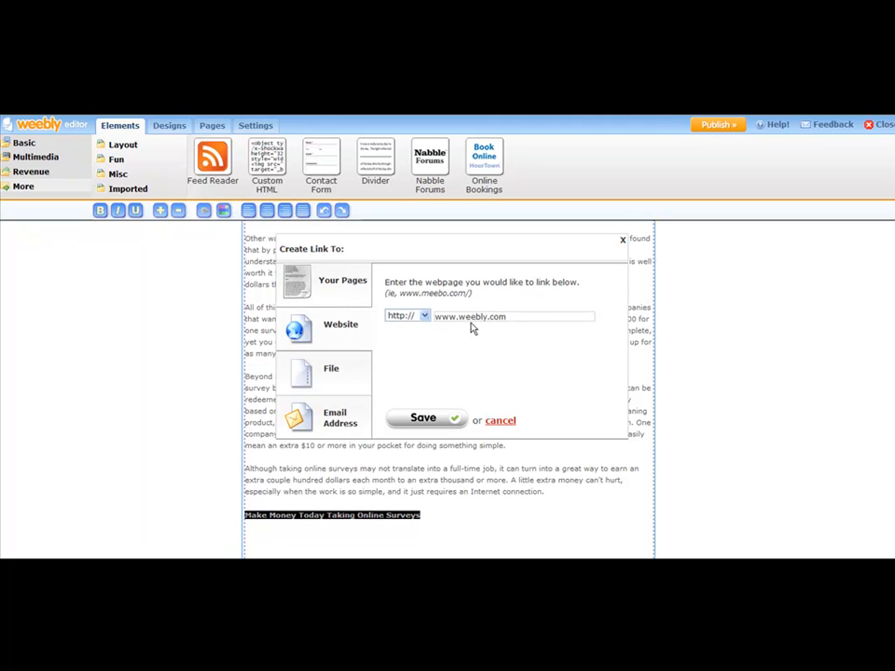
pyautogui.click(515, 316)
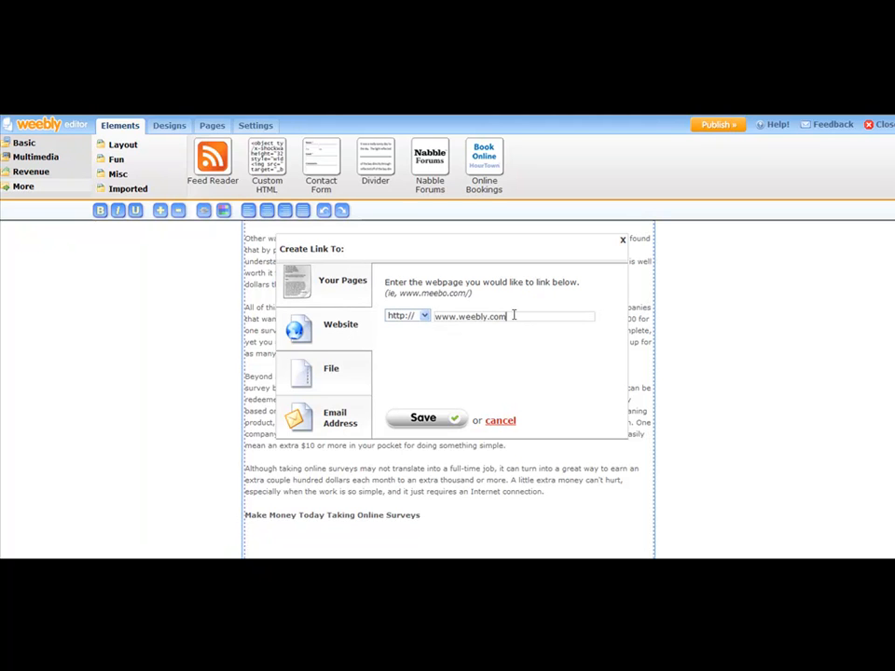
pyautogui.moveTo(512, 316); pyautogui.dragTo(437, 315)
pyautogui.write('pinal.com/surveymoney')
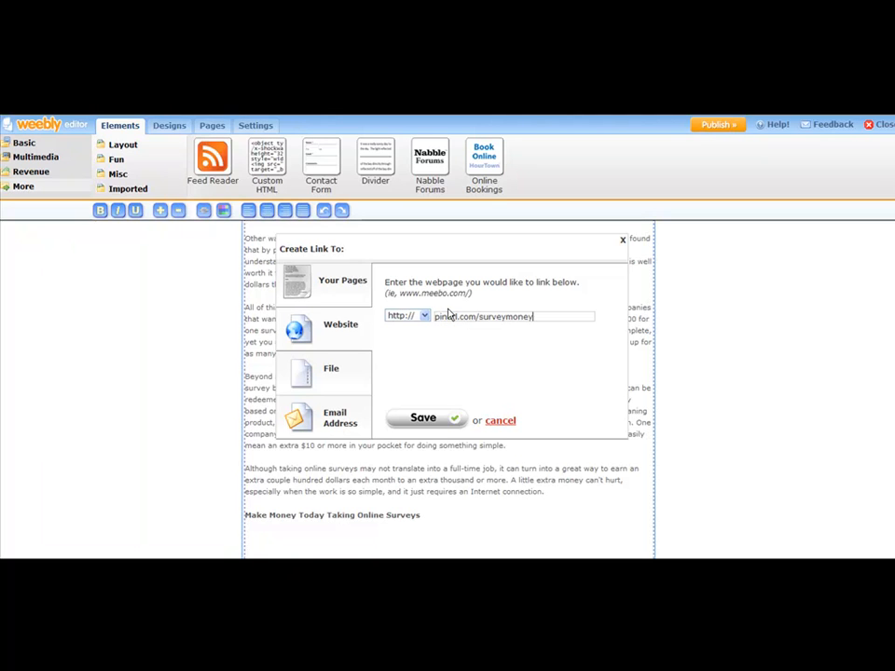
pyautogui.click(429, 422)
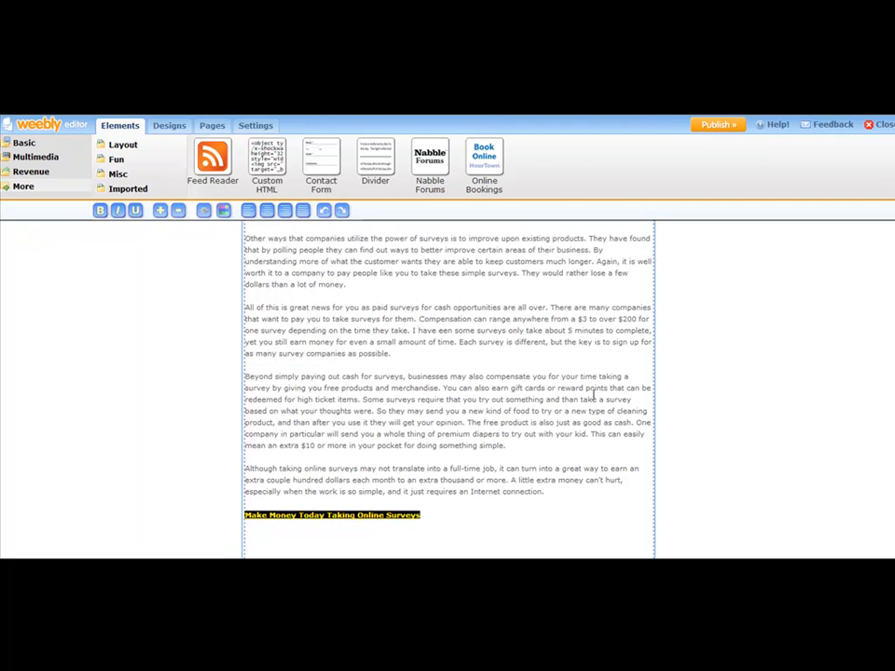
pyautogui.click(761, 405)
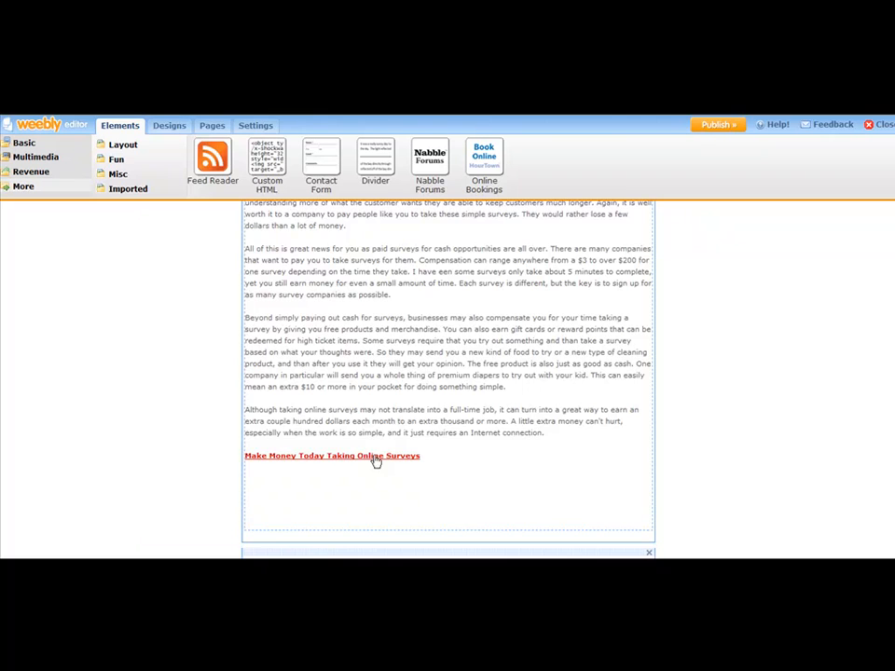
# Step: Delete the linked "Click Here To Discover The Truth Behind Making Money Online With Surveys" line between the first two paragraphs
pyautogui.scroll(3, 374, 438)
pyautogui.scroll(3, 456, 373)
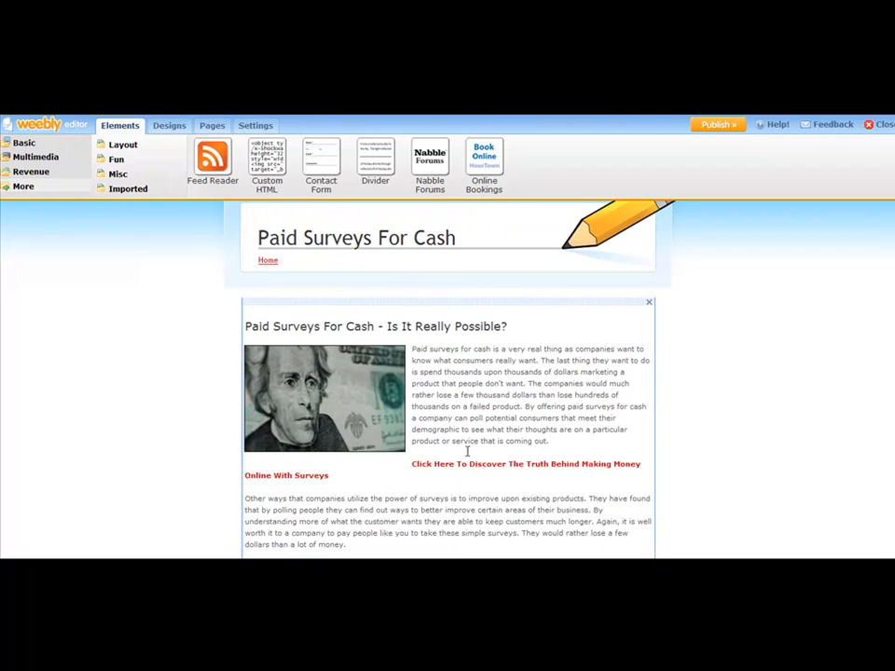
pyautogui.scroll(-2, 475, 443)
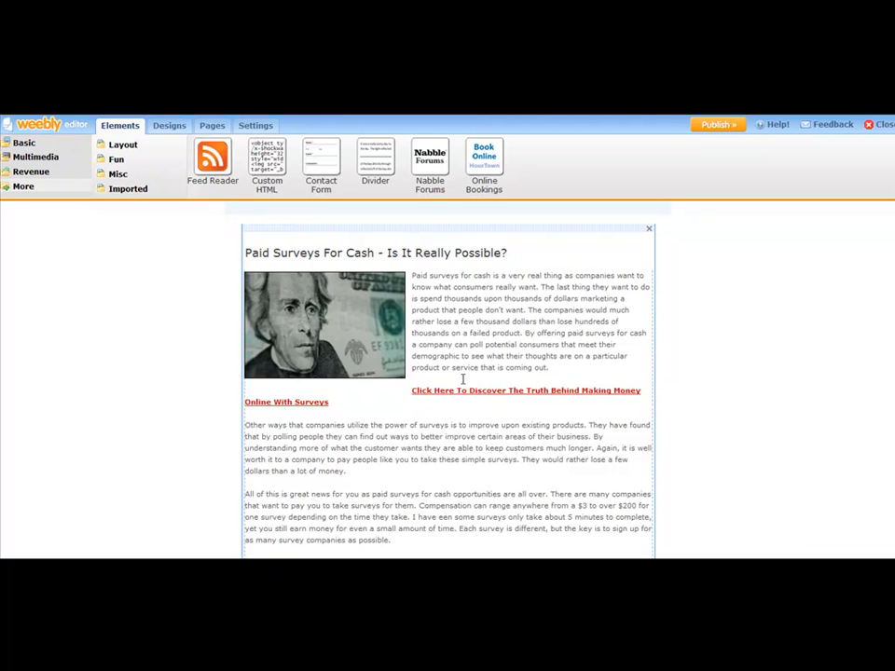
pyautogui.scroll(2, 439, 398)
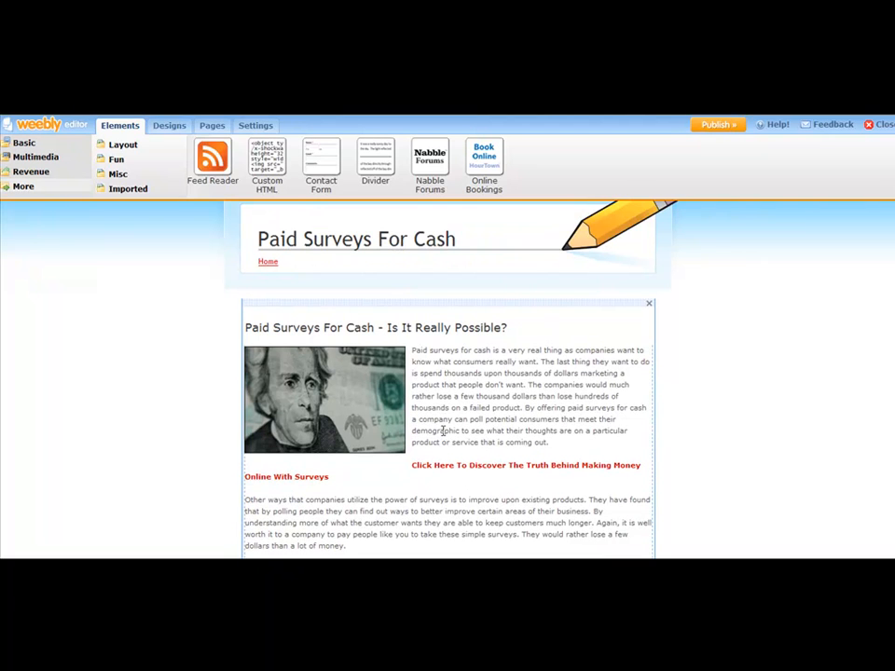
pyautogui.click(542, 397)
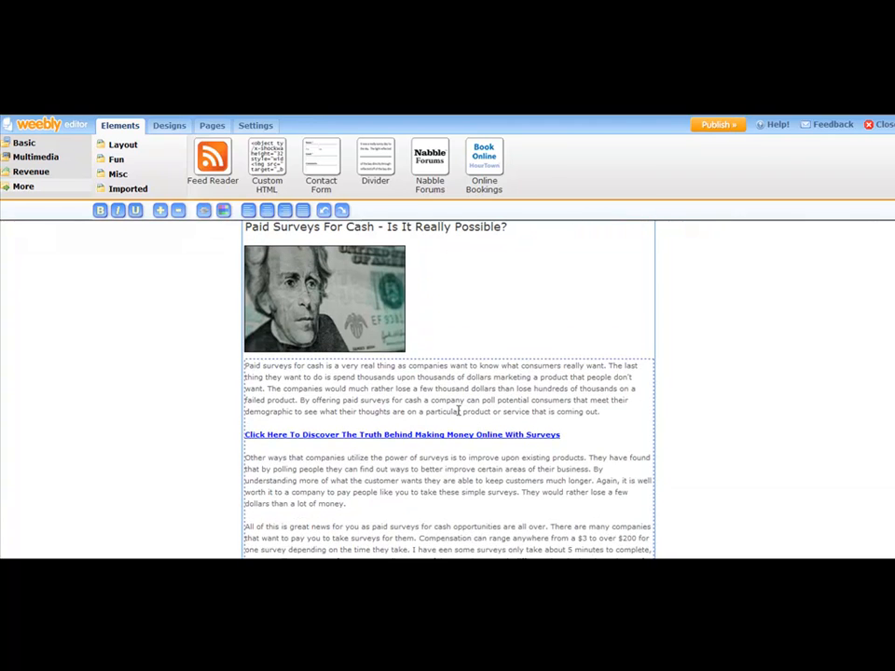
pyautogui.moveTo(563, 434); pyautogui.dragTo(250, 437)
pyautogui.hotkey('ctrl', 'c')
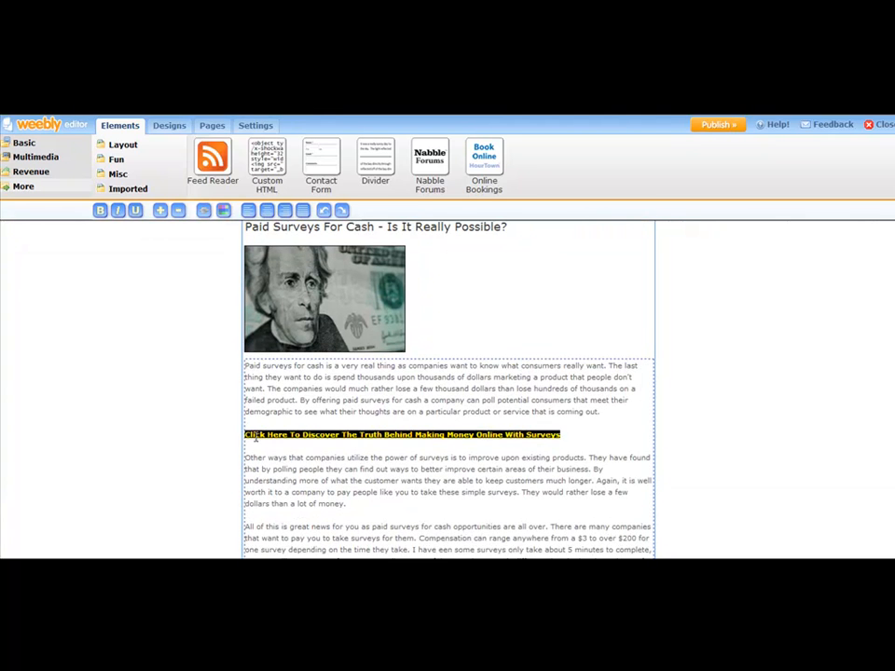
pyautogui.press('BackSpace')
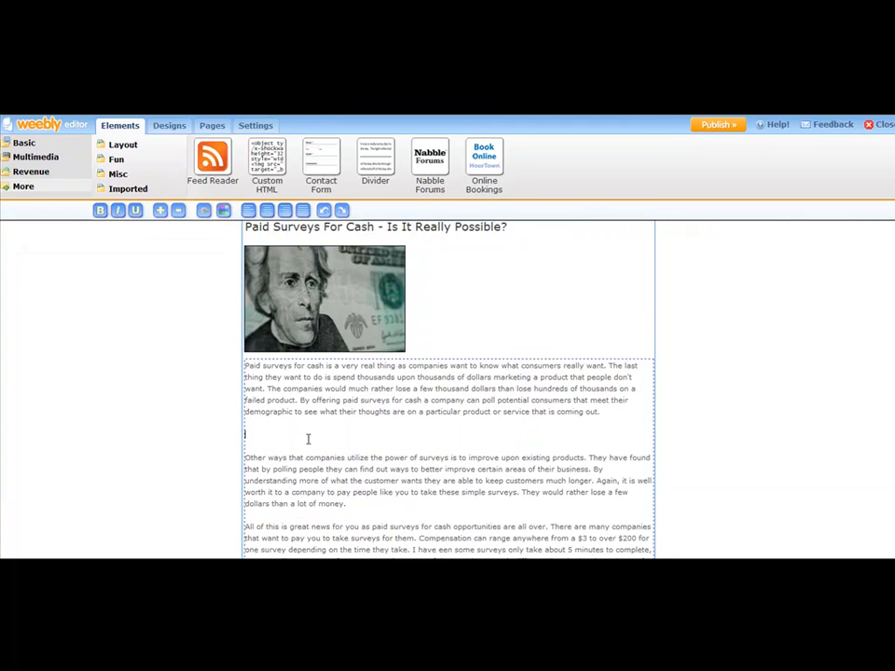
# Step: Close the leftover gap after the first paragraph and paste the linked "Click Here To Discover The Truth..." line between the second and third paragraphs
pyautogui.press('BackSpace')
pyautogui.press('BackSpace')
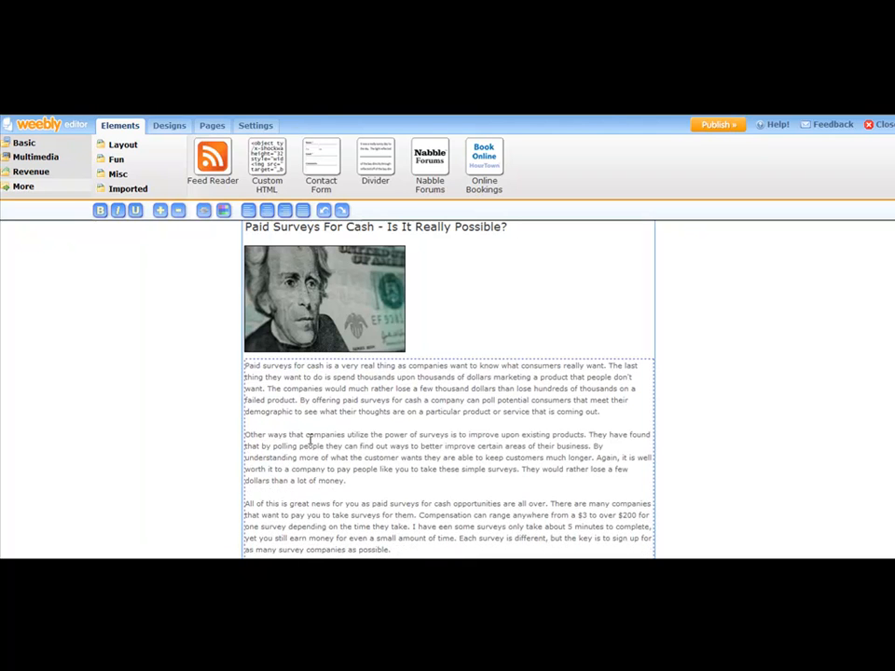
pyautogui.click(357, 479)
pyautogui.press('Return')
pyautogui.press('Return')
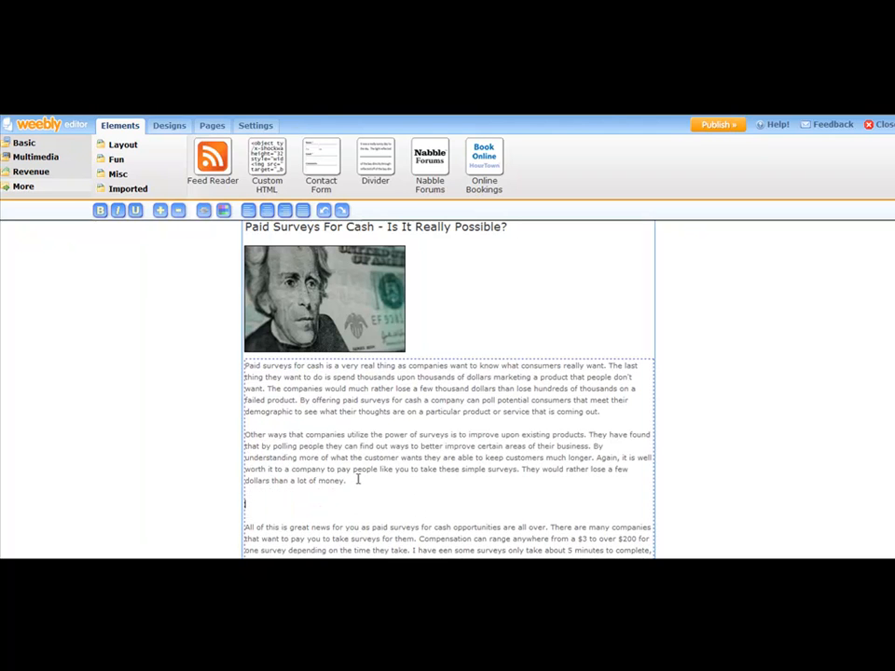
pyautogui.hotkey('ctrl', 'v')
pyautogui.scroll(-6, 360, 473)
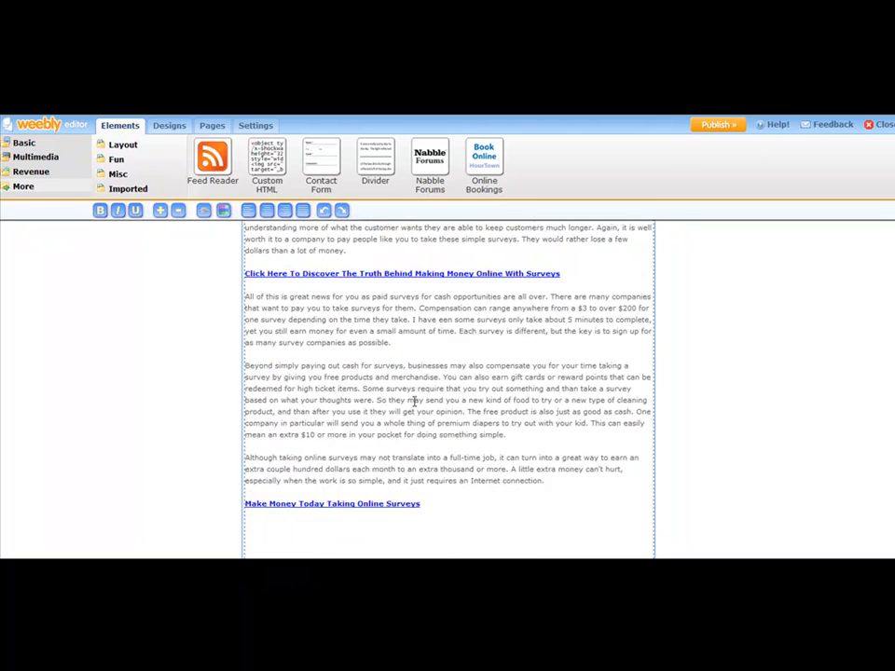
pyautogui.scroll(-1, 422, 388)
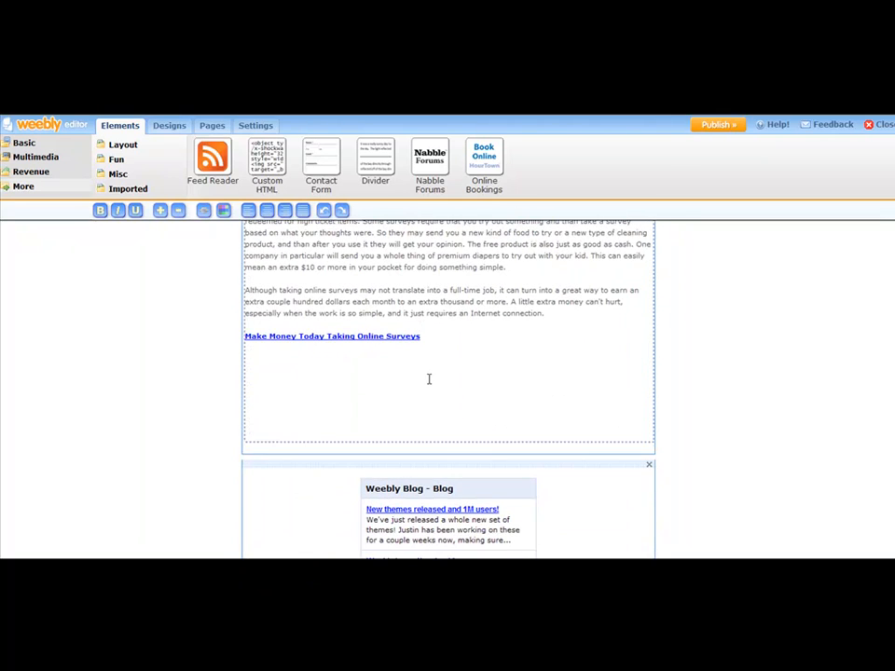
pyautogui.click(714, 369)
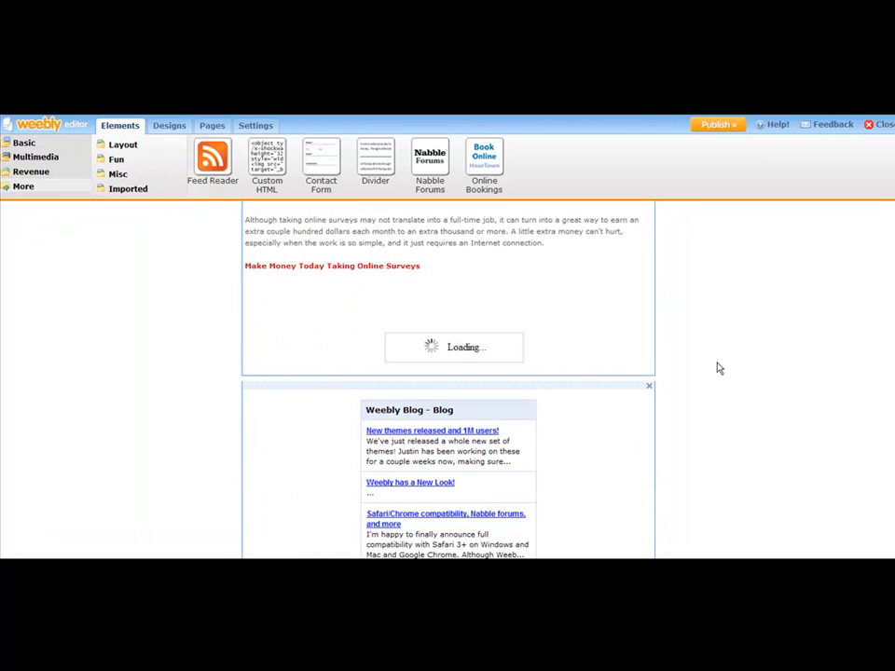
# Step: Remove the empty lines below the closing "Make Money Today Taking Online Surveys" link at the end of the article
pyautogui.scroll(5, 736, 341)
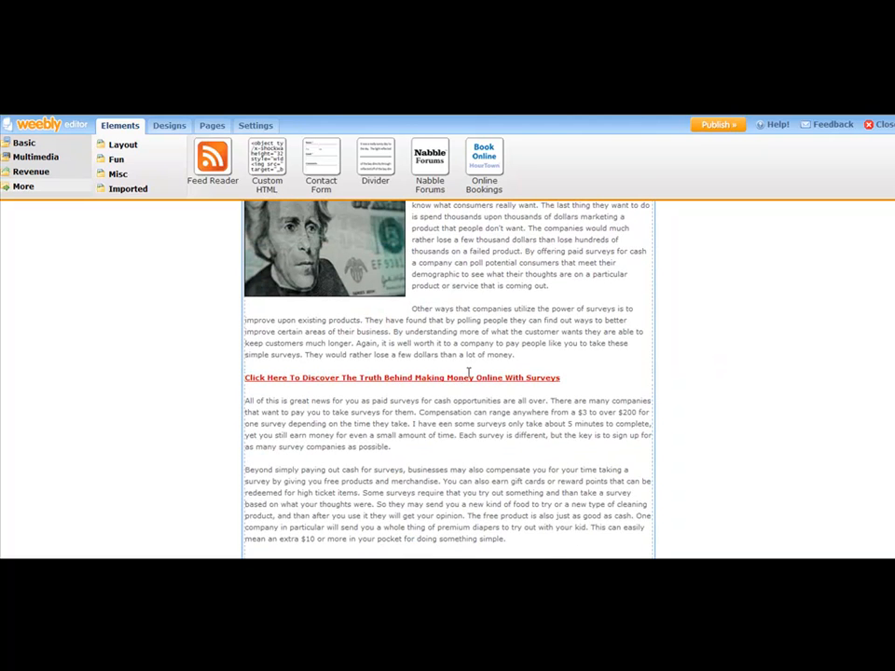
pyautogui.scroll(2, 576, 341)
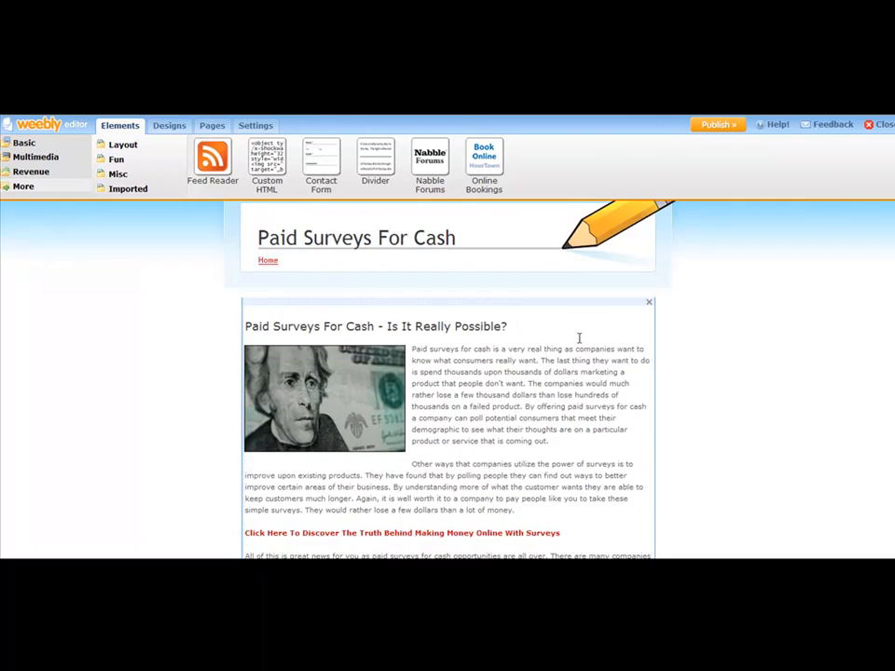
pyautogui.scroll(-6, 494, 370)
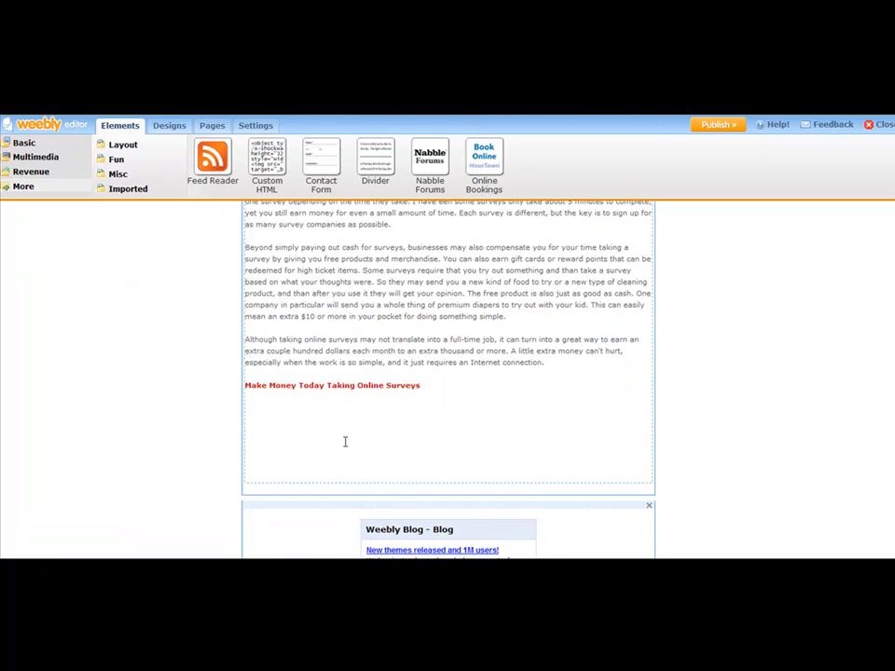
pyautogui.scroll(-3, 485, 420)
pyautogui.scroll(1, 611, 361)
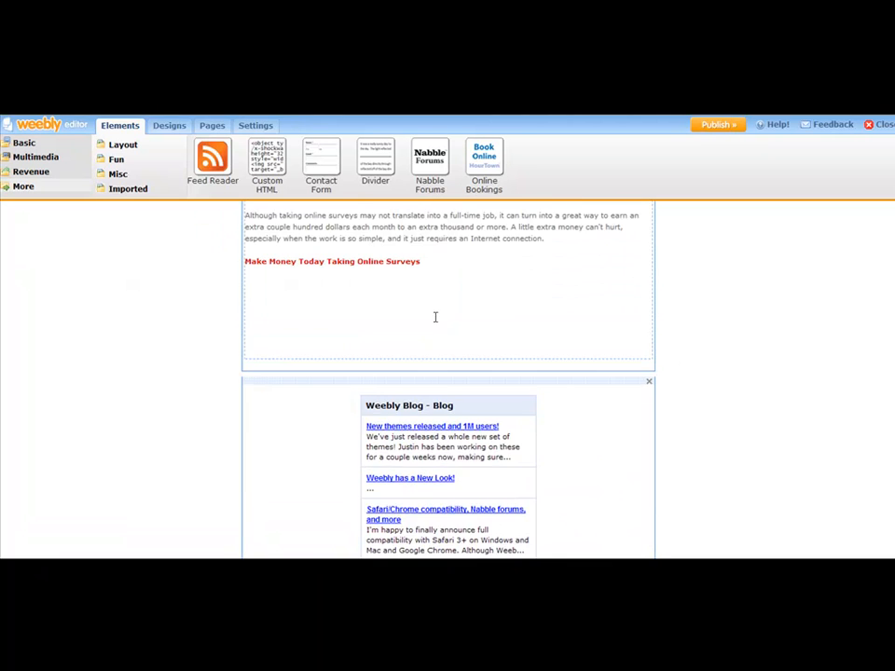
pyautogui.click(434, 316)
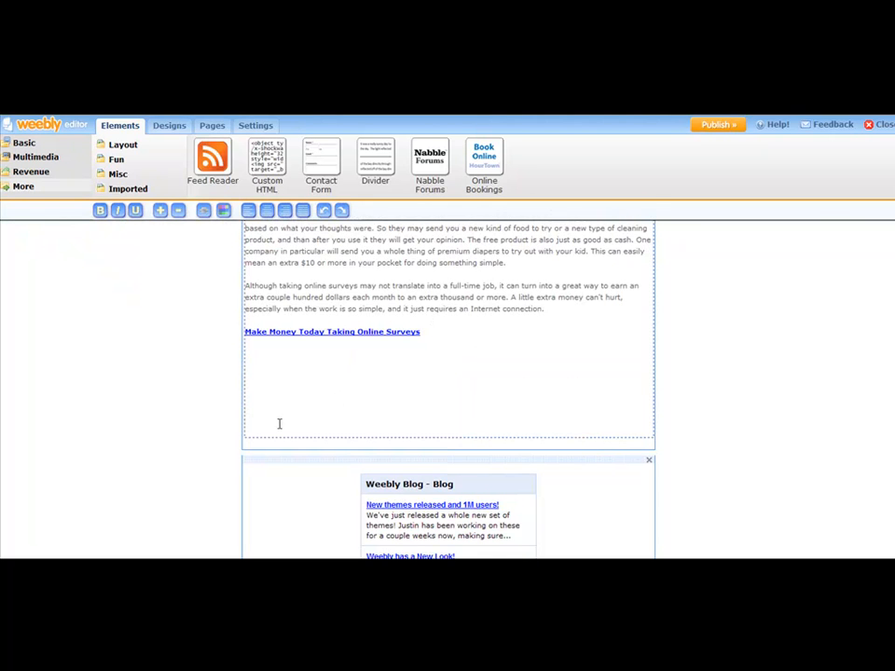
pyautogui.press('BackSpace')
pyautogui.press('BackSpace')
pyautogui.press('BackSpace')
pyautogui.press('BackSpace')
pyautogui.press('BackSpace')
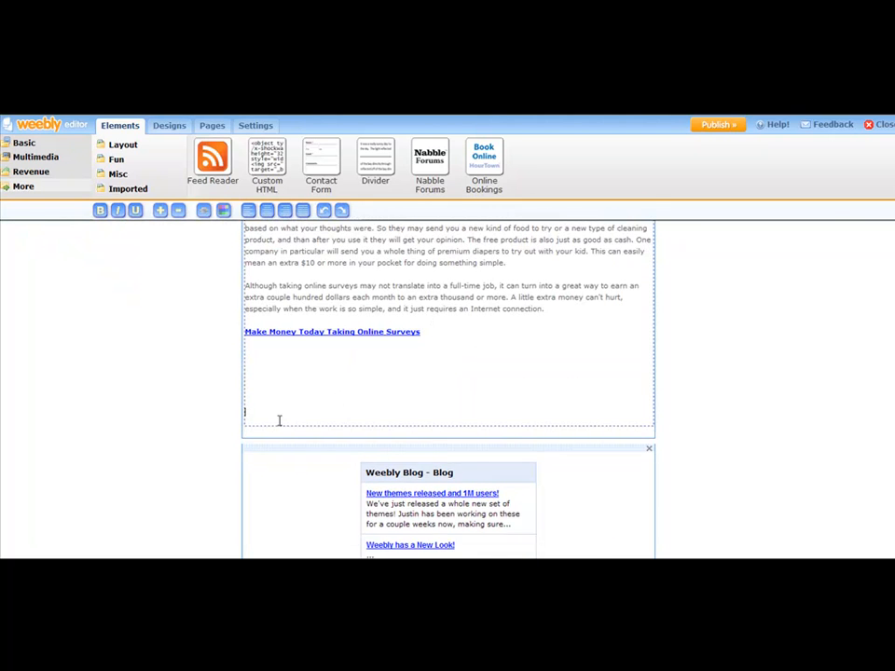
pyautogui.press('Down')
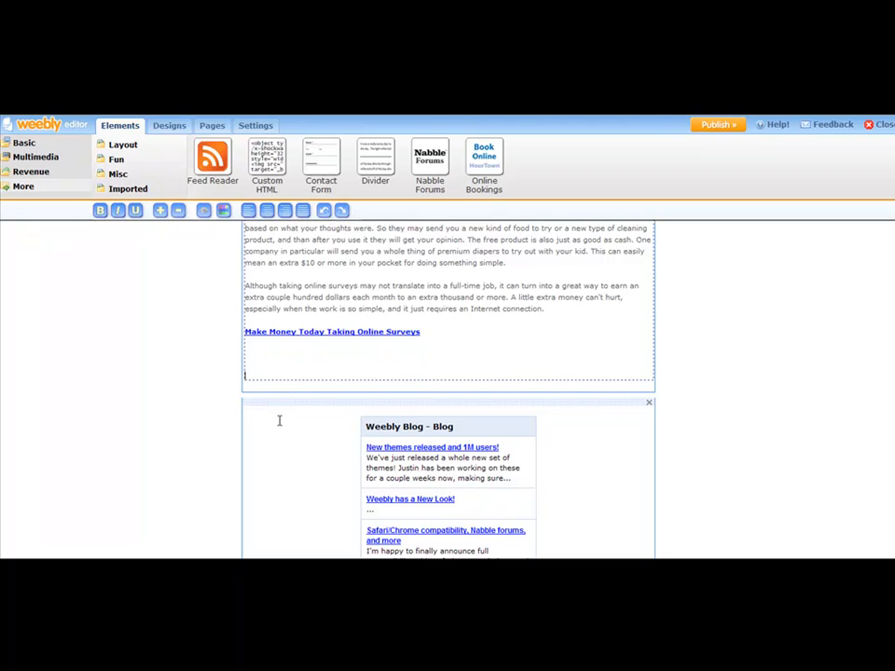
pyautogui.press('BackSpace')
pyautogui.press('BackSpace')
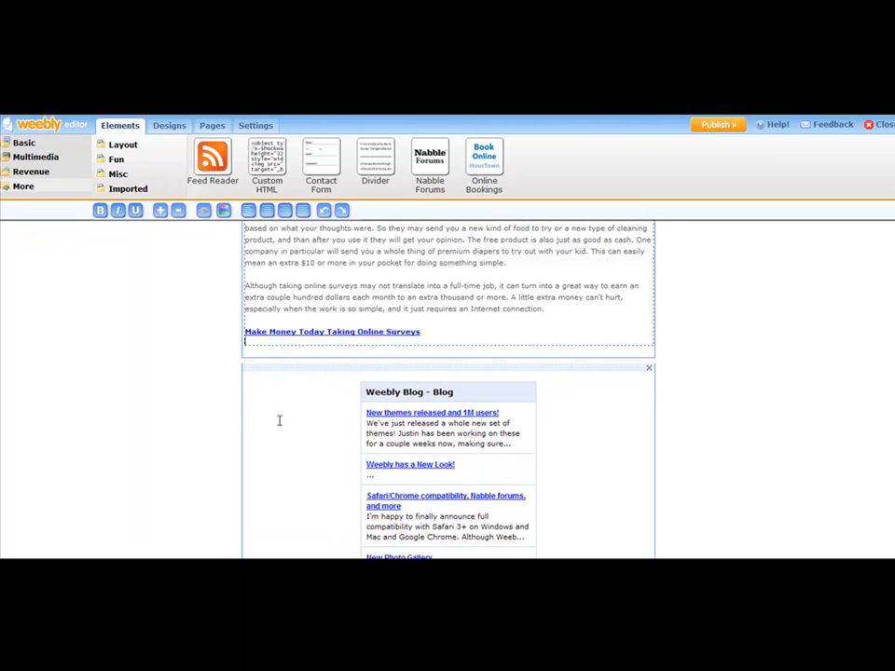
pyautogui.press('BackSpace')
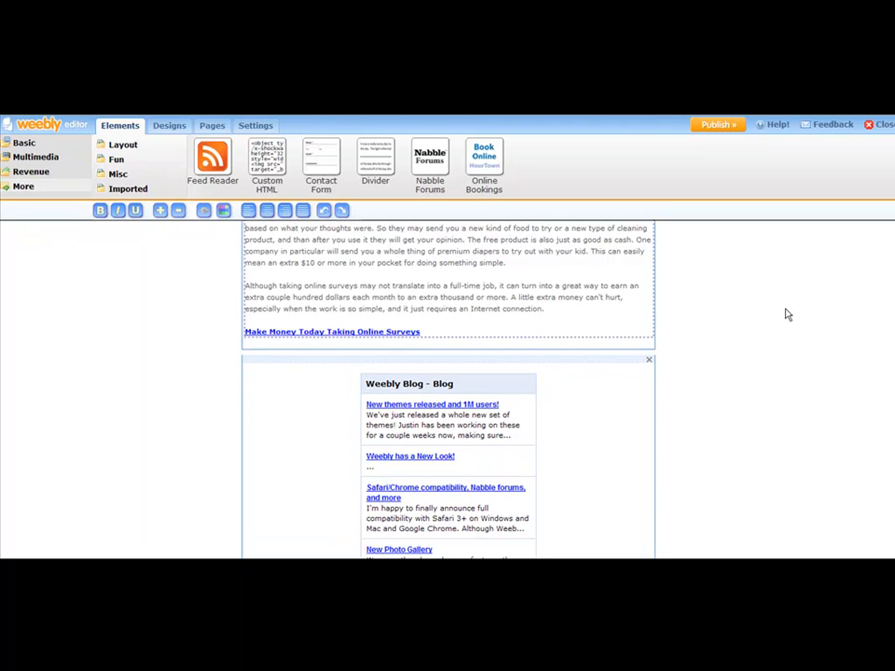
pyautogui.click(833, 331)
# Step: Review the article and select the Weebly Blog feed reader element below it
pyautogui.scroll(2, 836, 340)
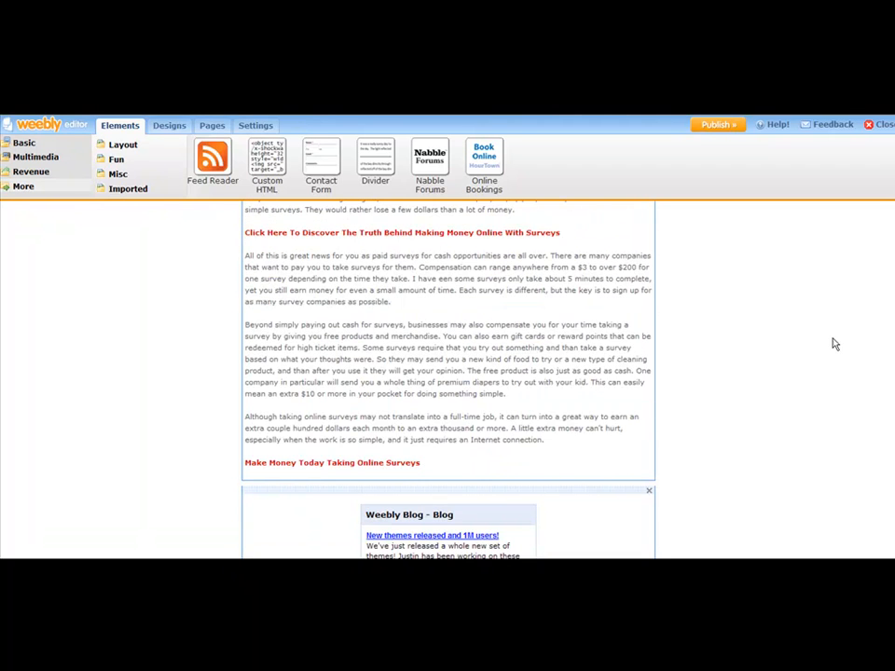
pyautogui.scroll(3, 834, 343)
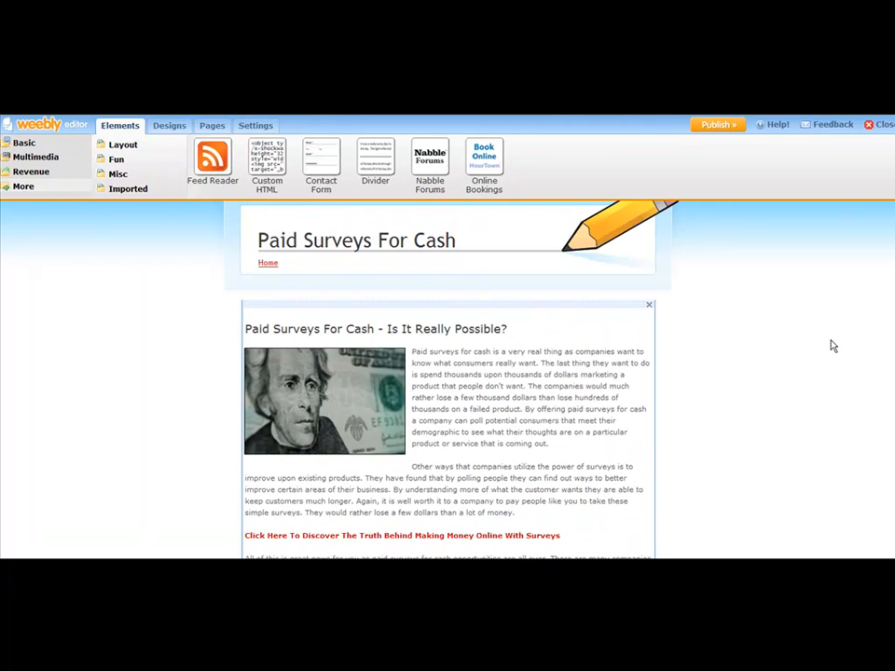
pyautogui.scroll(-4, 516, 340)
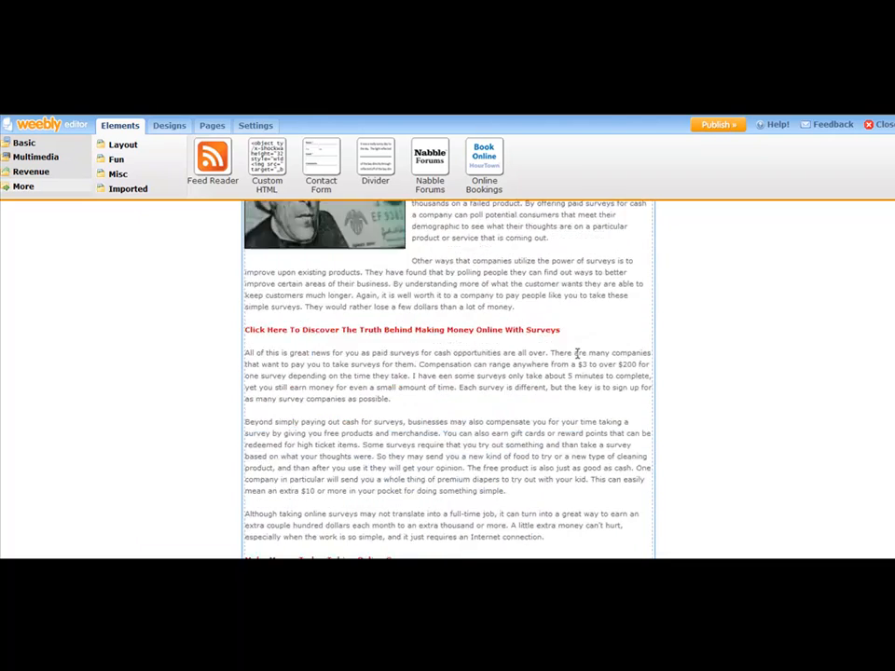
pyautogui.scroll(-3, 560, 355)
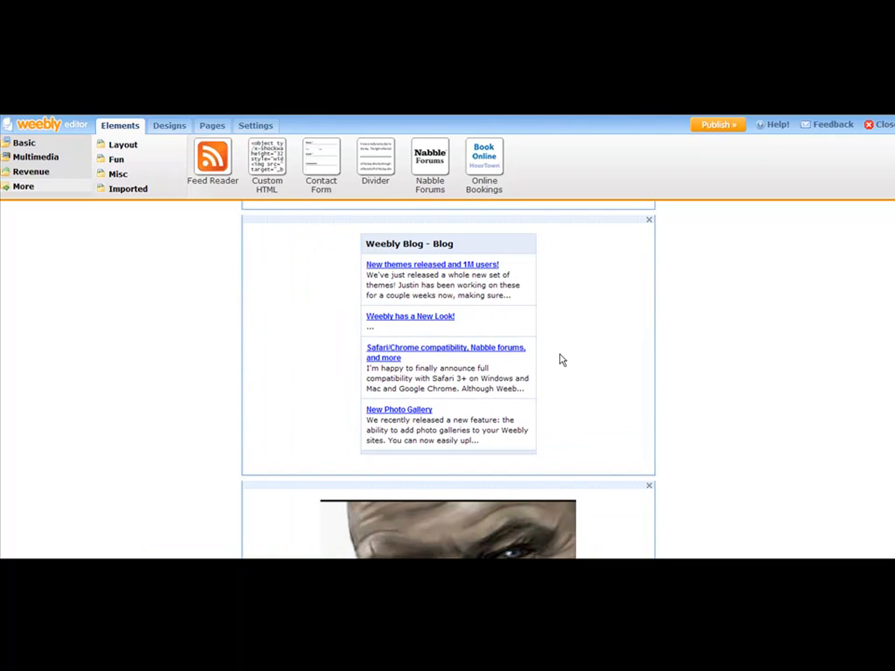
pyautogui.click(312, 243)
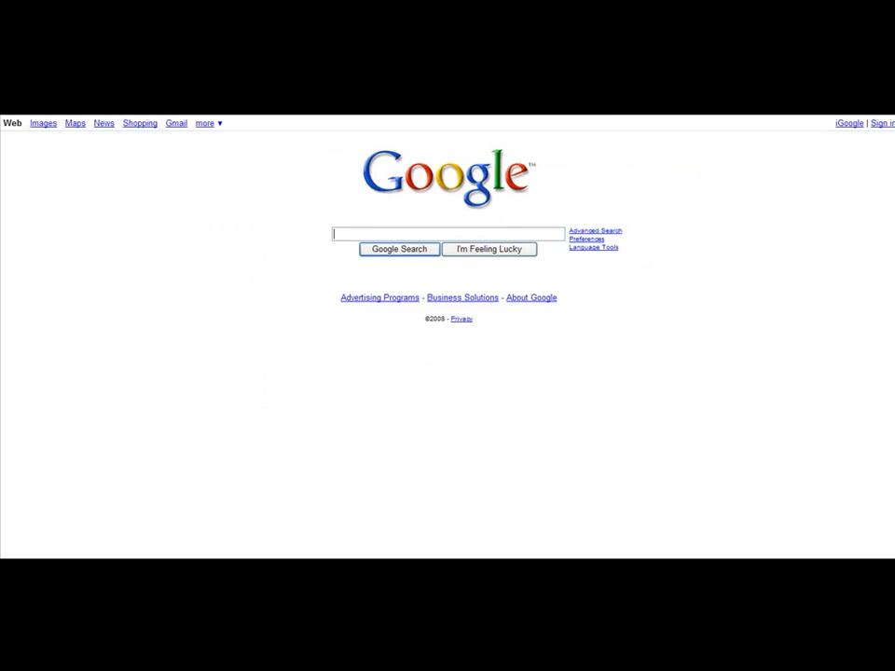
# Step: Search Google for "google blog search" and go to the Google Blog Search page
pyautogui.write('ogle ')
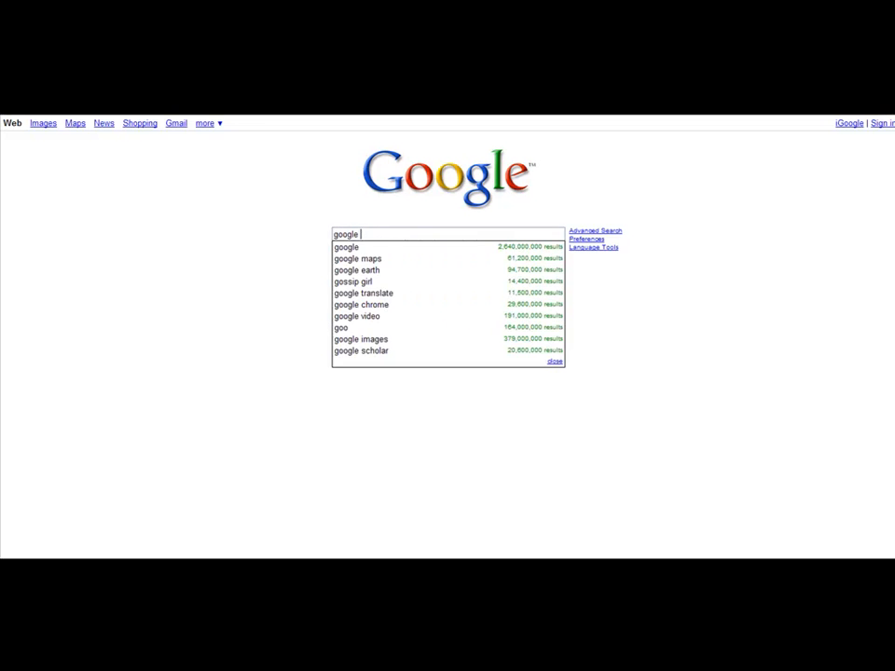
pyautogui.write('blog search')
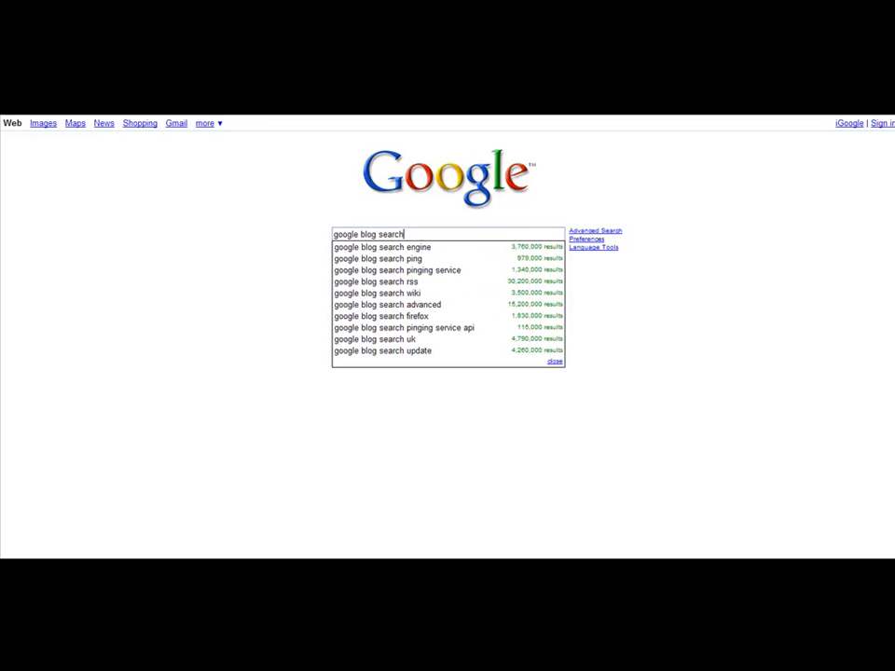
pyautogui.press('Return')
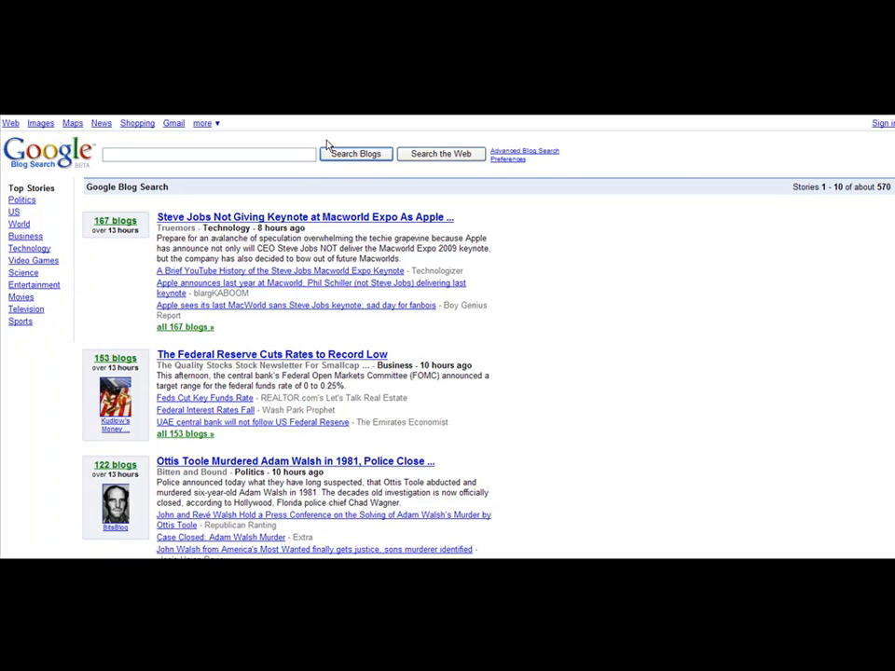
# Step: Search blogs for "online surveys" and look through the results
pyautogui.write('make money')
pyautogui.hotkey('ctrl', 'a')
pyautogui.write('online surveys')
pyautogui.press('Return')
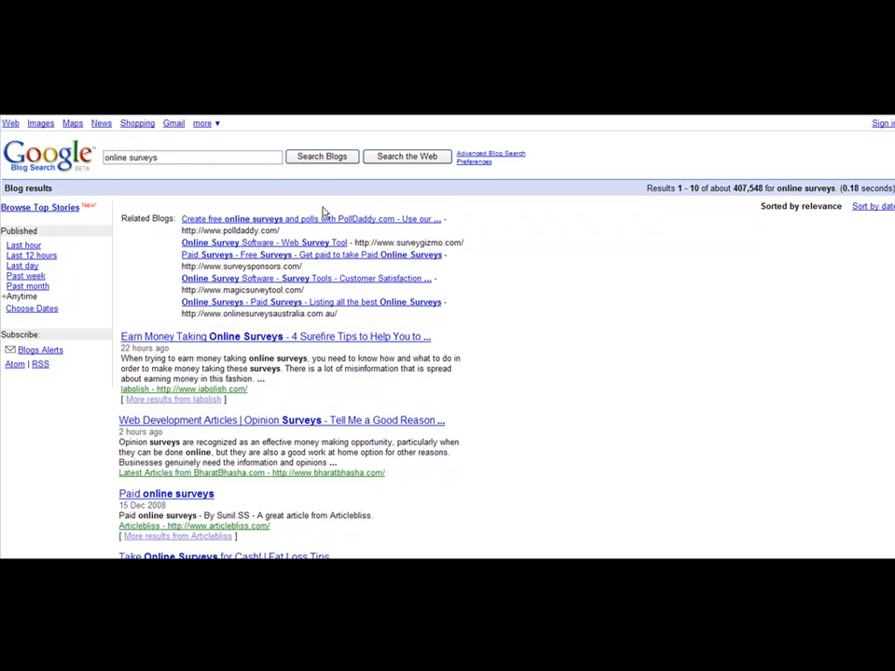
pyautogui.scroll(-3, 271, 292)
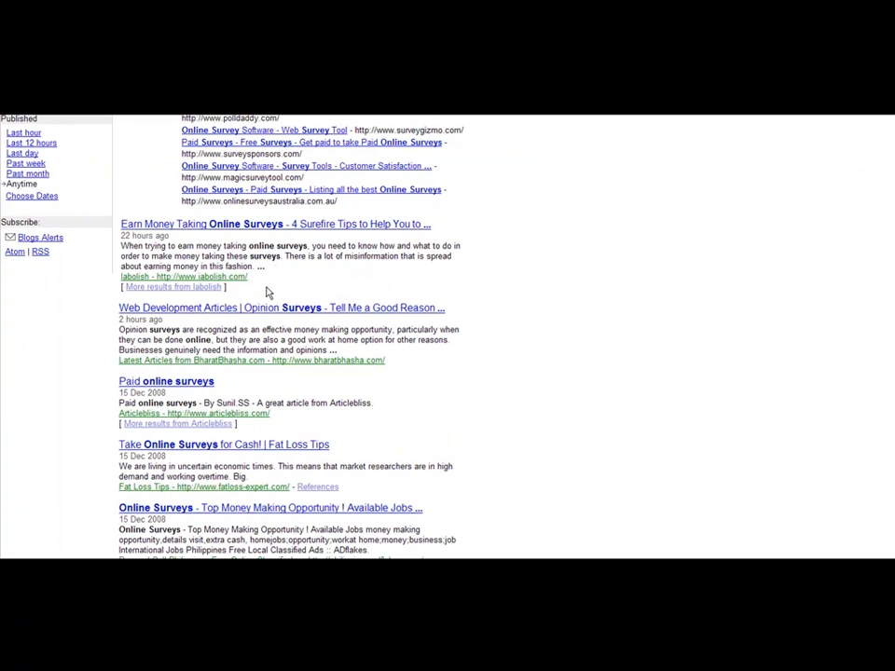
pyautogui.scroll(-3, 265, 293)
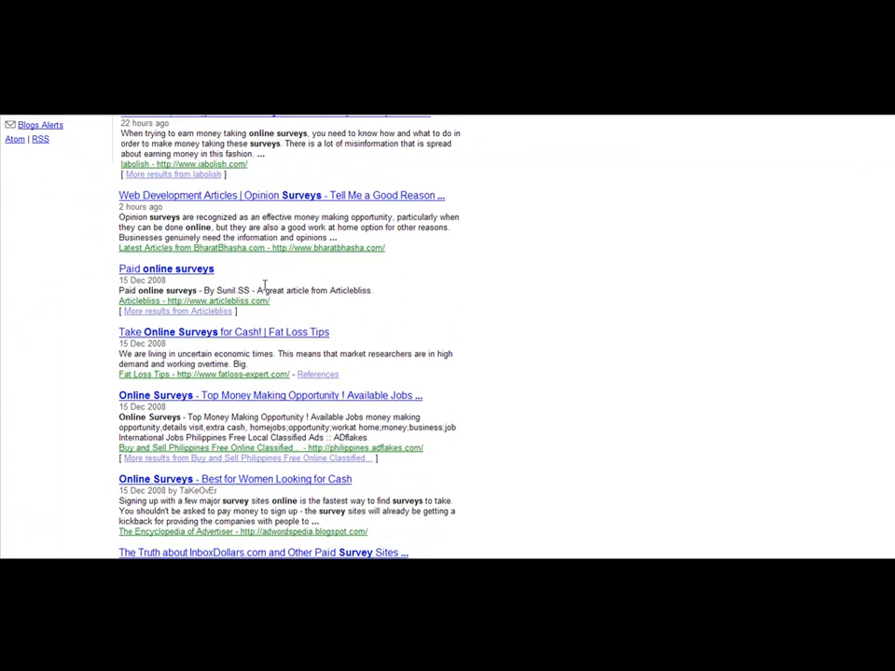
pyautogui.scroll(6, 265, 289)
# Step: Search blogs for "make money online" and open the "How to Make Money Online | Make Money Online" result
pyautogui.moveTo(170, 156); pyautogui.dragTo(9, 177)
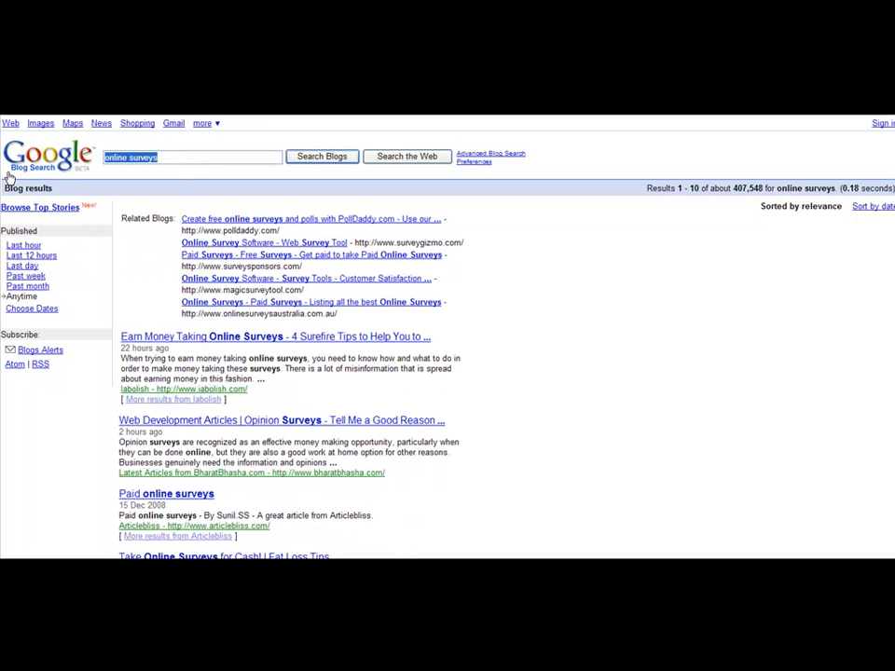
pyautogui.write('make money online')
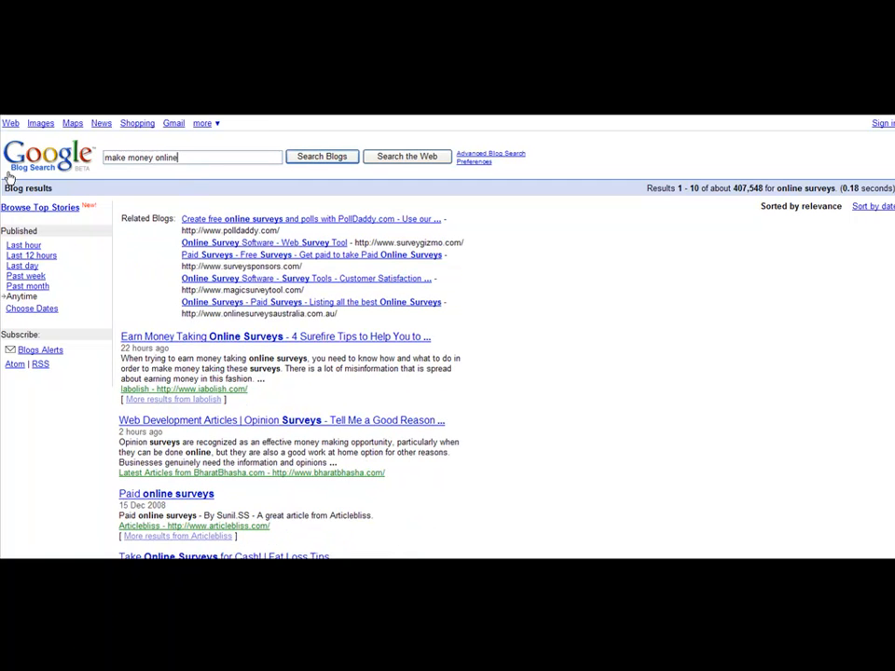
pyautogui.click(322, 156)
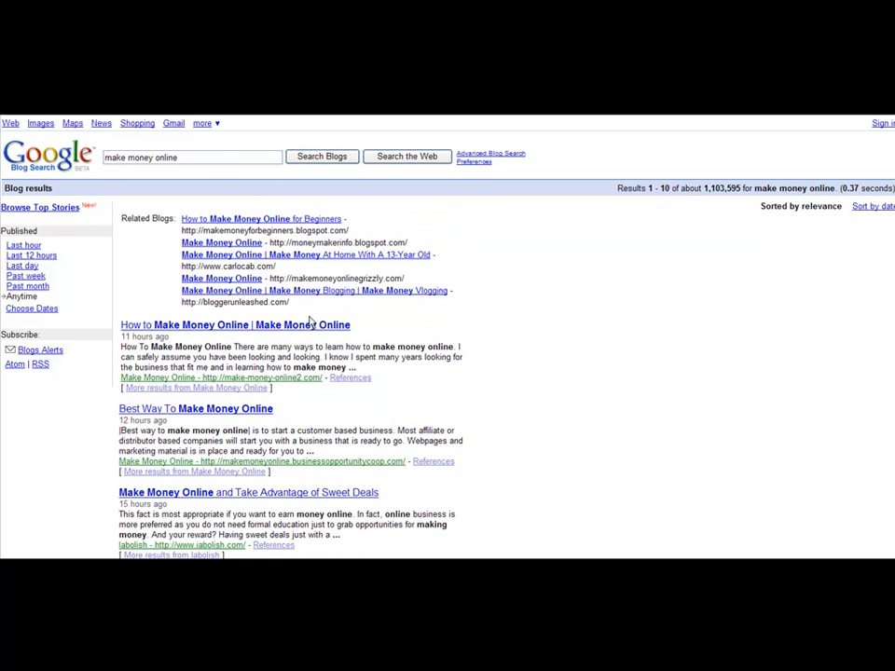
pyautogui.click(280, 327)
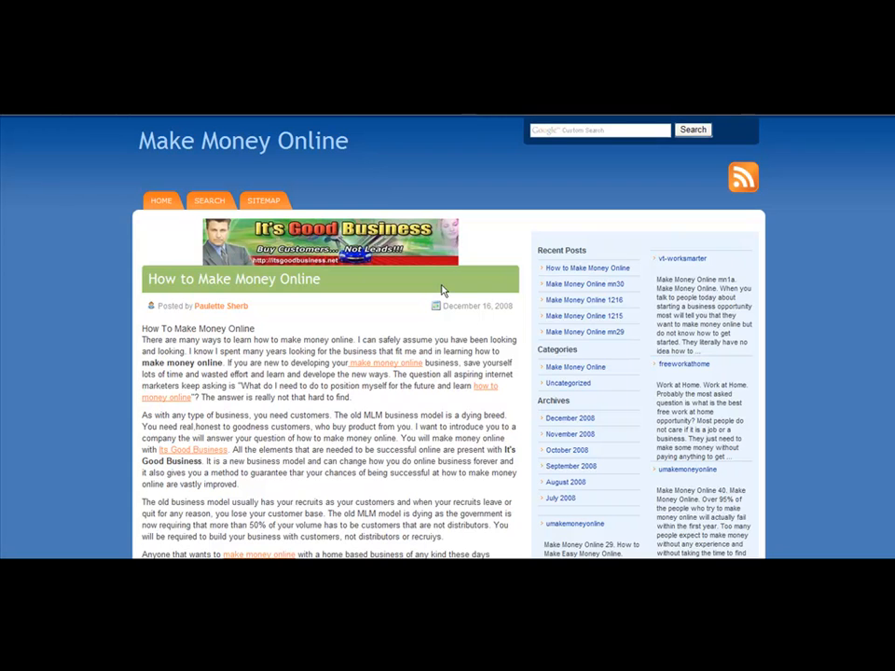
# Step: Look through the Make Money Online blog page and open its RSS feed
pyautogui.scroll(-10, 443, 290)
pyautogui.scroll(10, 485, 252)
pyautogui.scroll(-15, 838, 372)
pyautogui.scroll(-2, 885, 482)
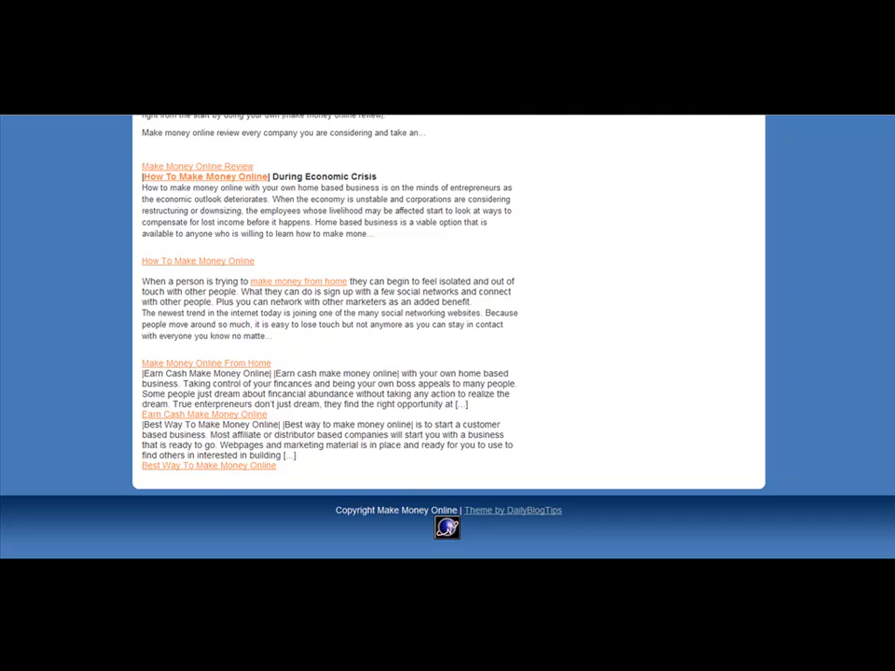
pyautogui.moveTo(892, 504); pyautogui.dragTo(892, 154)
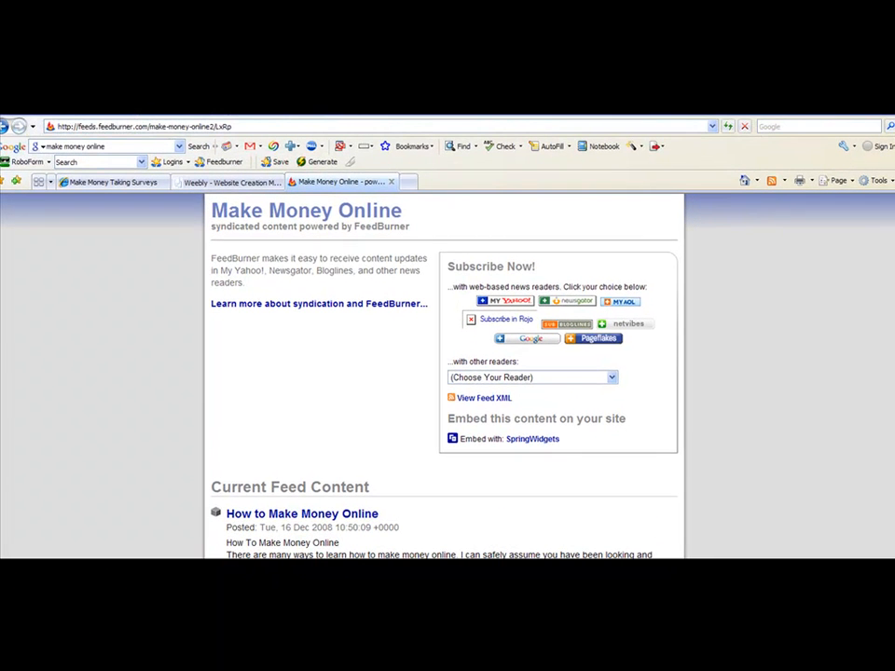
pyautogui.click(108, 127)
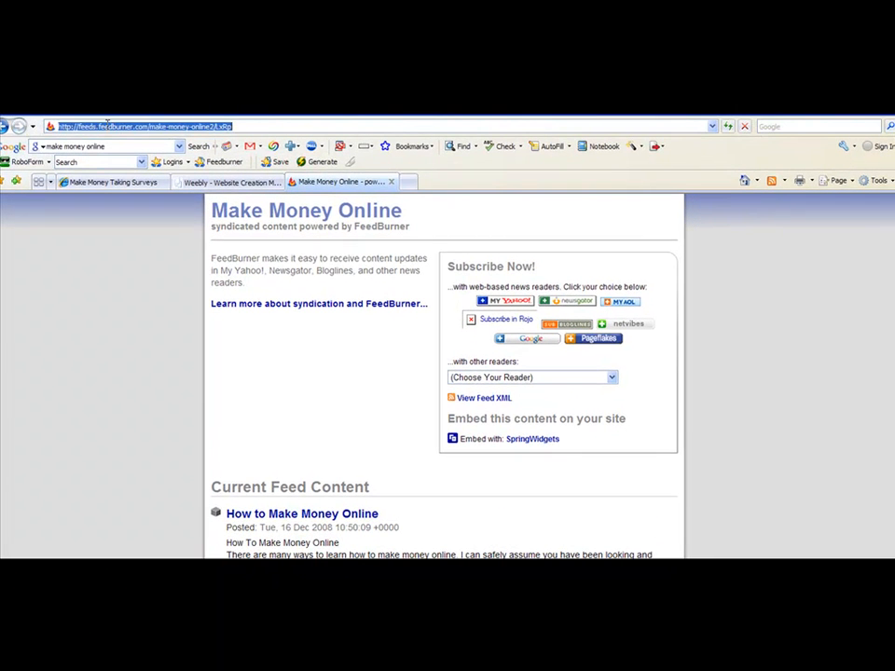
pyautogui.rightClick(109, 128)
pyautogui.click(127, 161)
pyautogui.rightClick(138, 128)
pyautogui.click(157, 165)
pyautogui.press('F11')
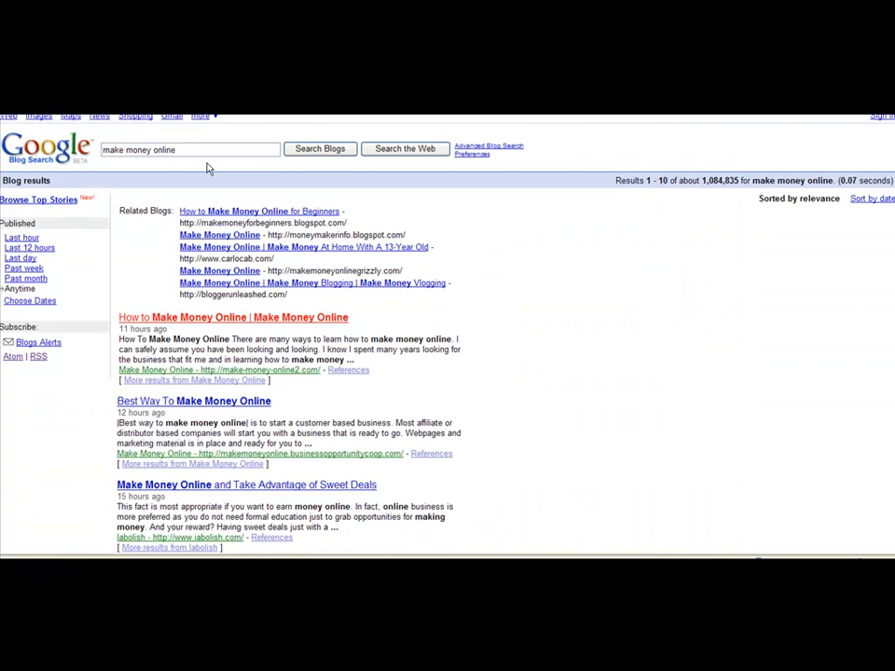
# Step: Return to the Google Blog Search results and search blogs for "weight loss"
pyautogui.moveTo(177, 149); pyautogui.dragTo(82, 147)
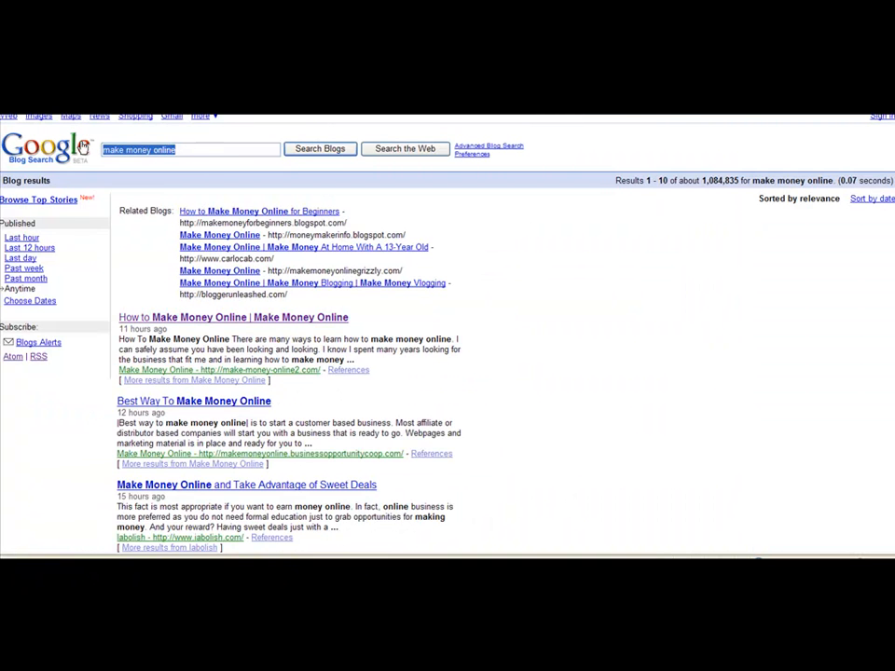
pyautogui.write('weight loss')
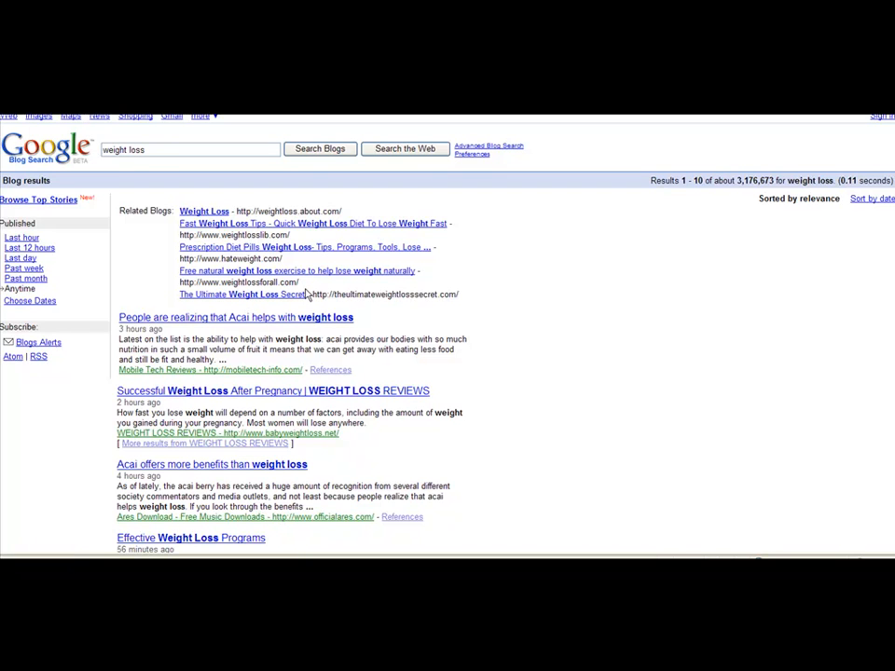
# Step: Open the "Successful Weight Loss After Pregnancy | WEIGHT LOSS REVIEWS" blog result and look through its page for an RSS feed
pyautogui.scroll(-2, 309, 292)
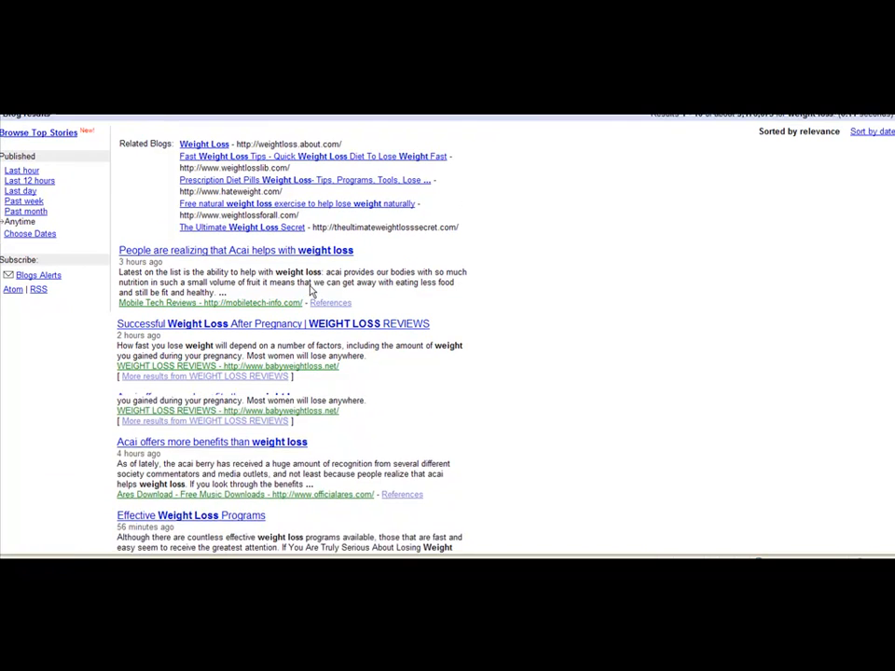
pyautogui.click(270, 328)
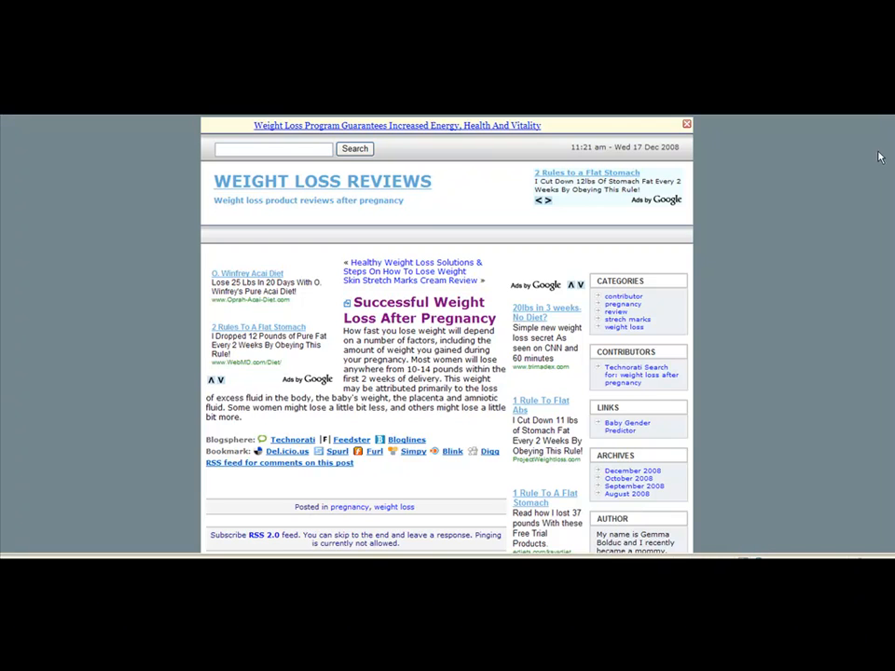
pyautogui.scroll(-5, 886, 304)
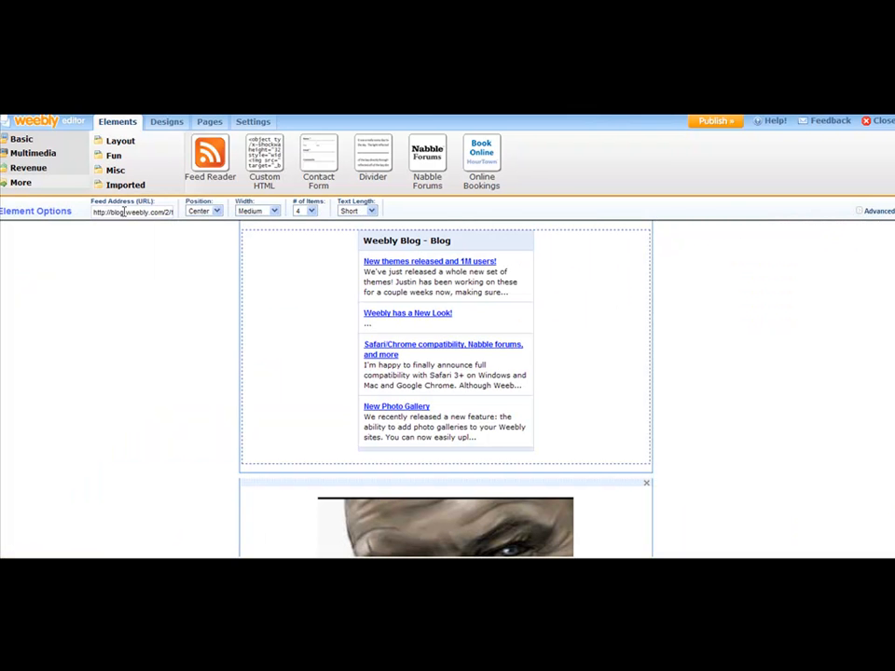
# Step: Switch to the Weebly editor and try to replace the feed reader's default address with the copied feed address
pyautogui.tripleClick(126, 212)
pyautogui.rightClick(126, 212)
pyautogui.click(144, 255)
pyautogui.click(736, 294)
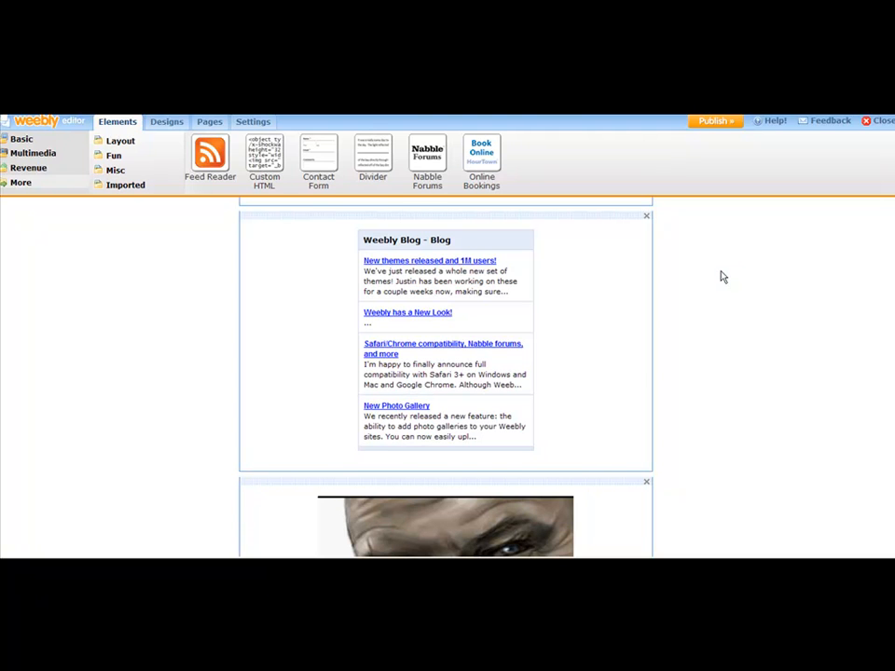
pyautogui.click(620, 283)
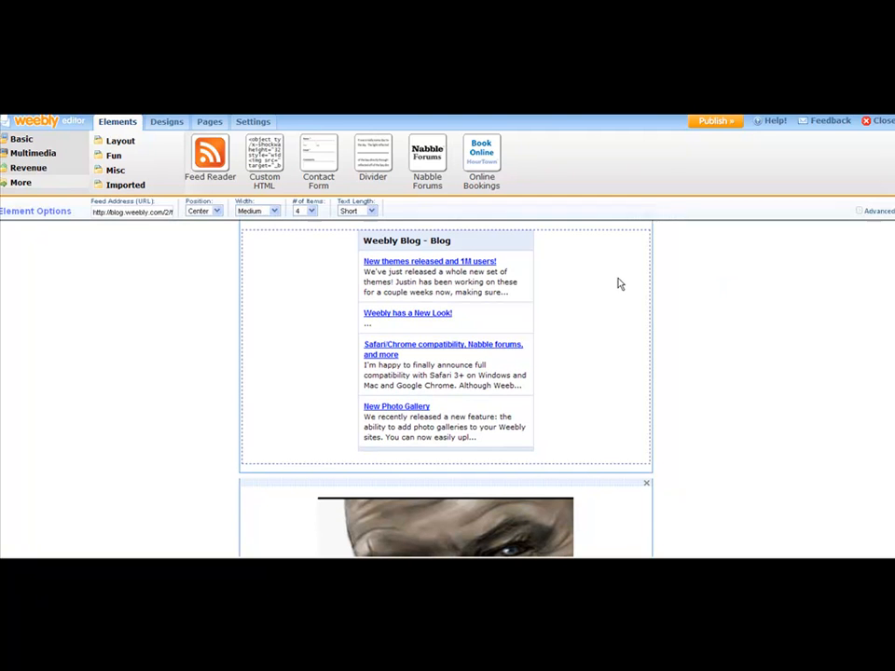
pyautogui.tripleClick(134, 213)
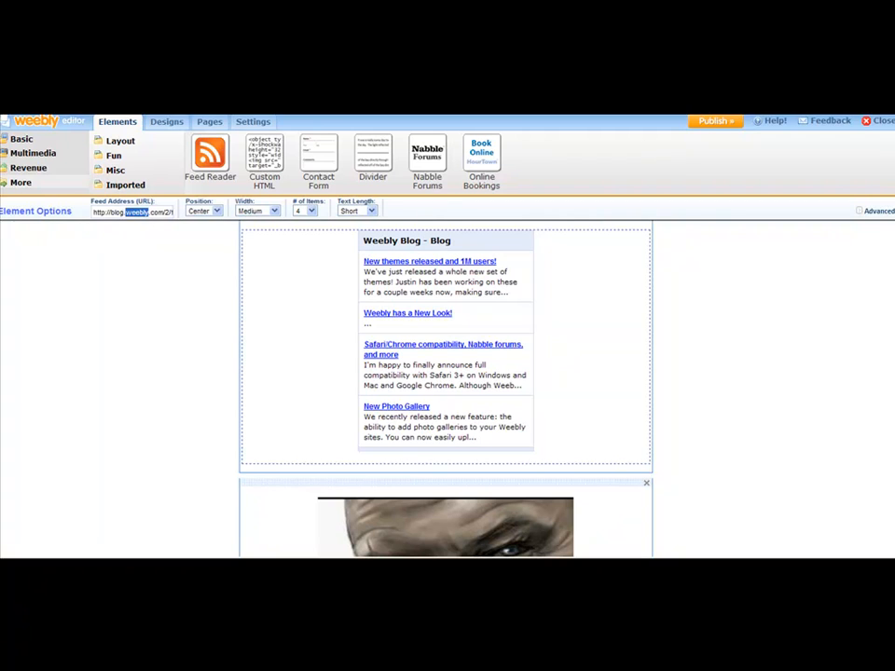
pyautogui.rightClick(131, 215)
pyautogui.click(192, 257)
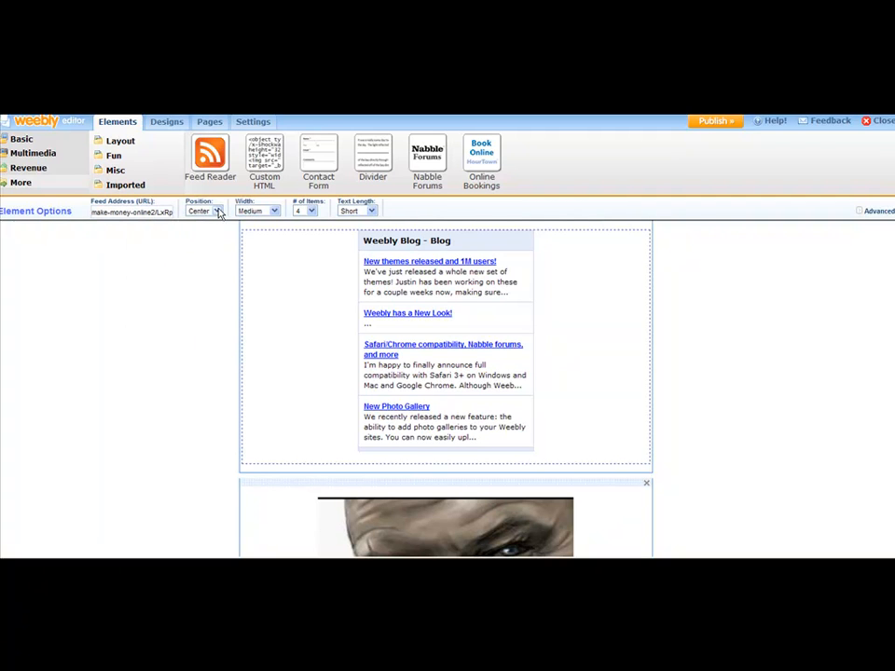
# Step: Try the Long text length on the feed reader, set it back to Short and deselect the element
pyautogui.click(370, 212)
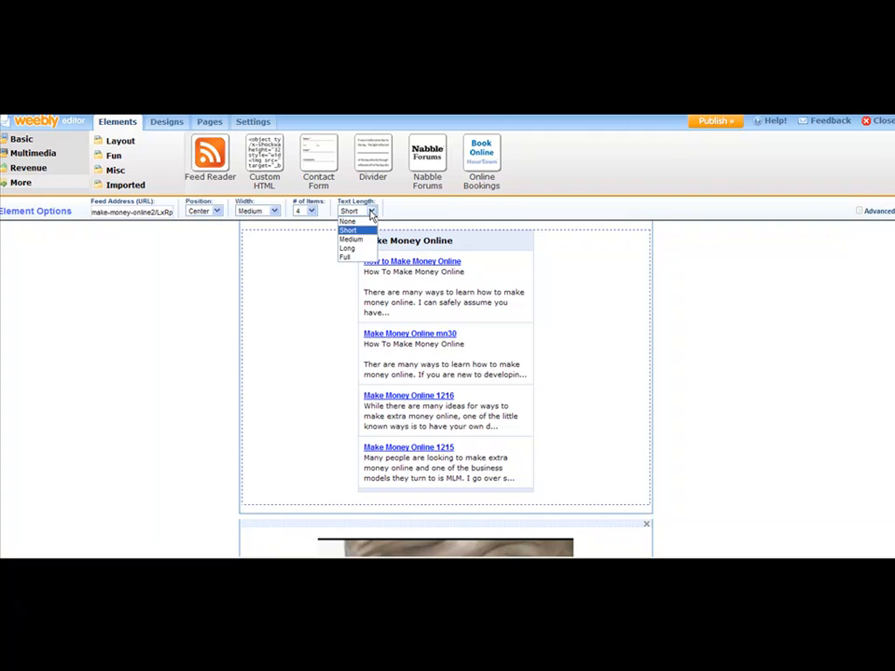
pyautogui.click(362, 250)
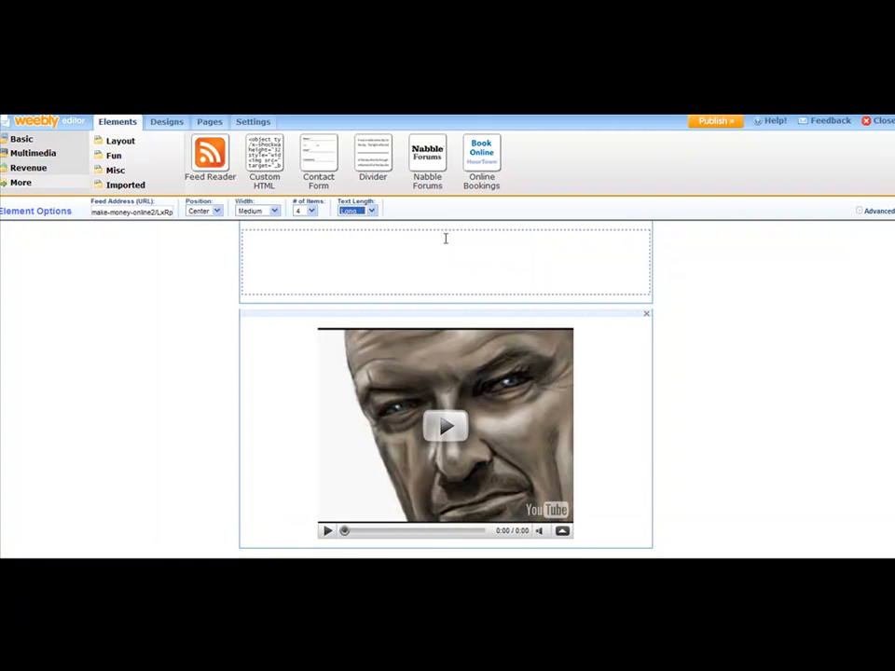
pyautogui.click(371, 210)
pyautogui.click(352, 227)
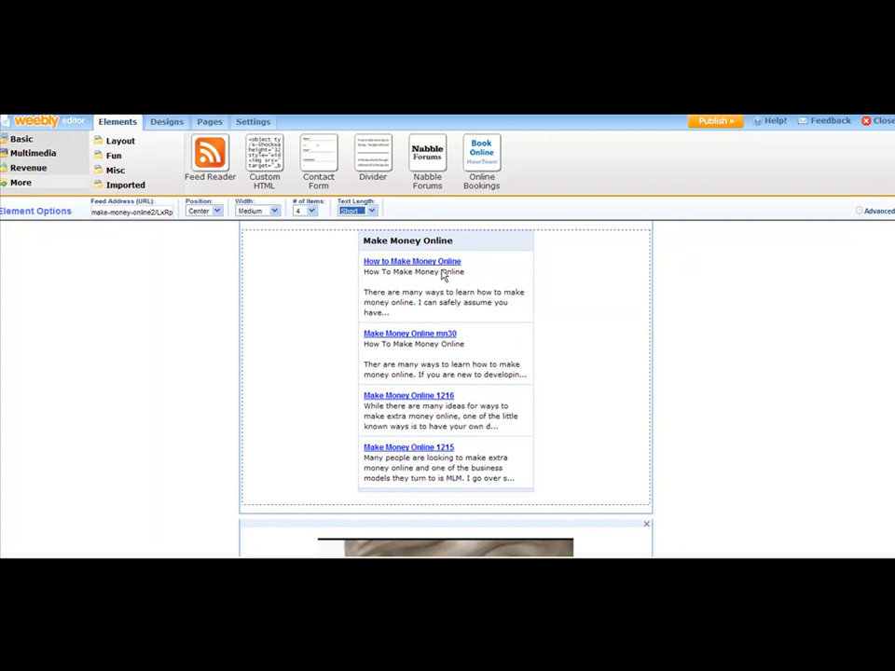
pyautogui.click(792, 333)
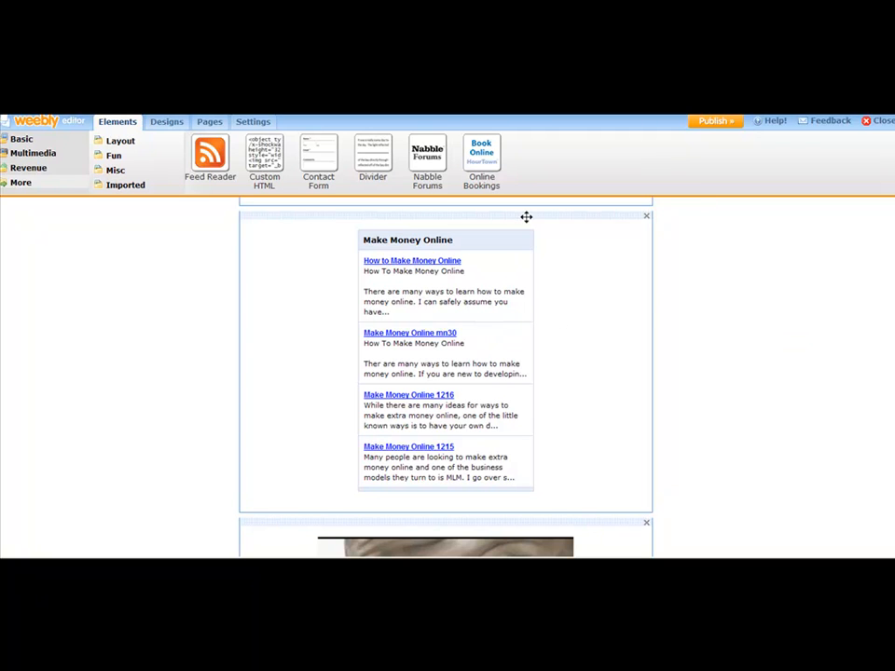
# Step: Try moving the Make Money Online feed reader around the page and drop it back between the article and the video
pyautogui.moveTo(526, 216); pyautogui.dragTo(477, 228)
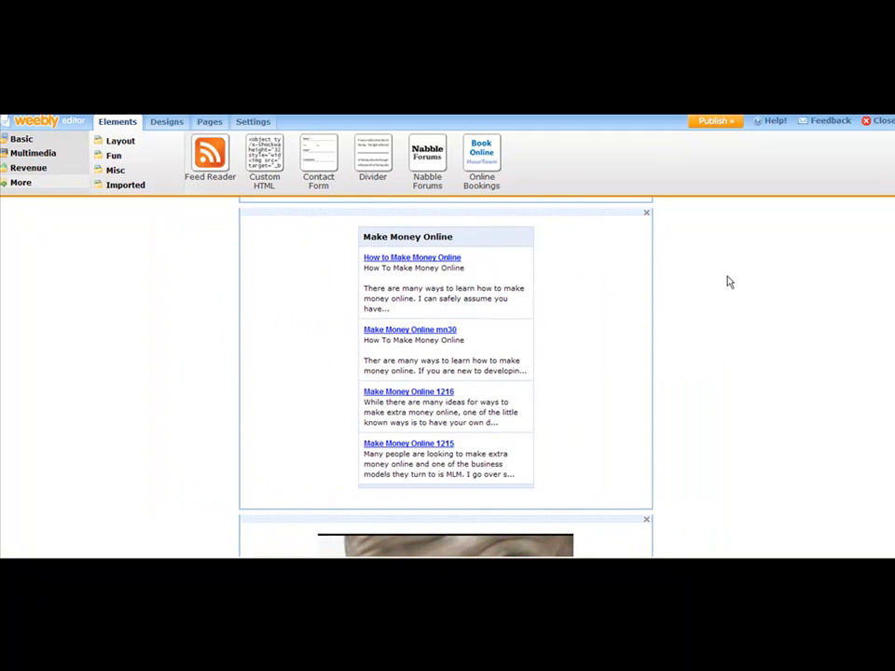
pyautogui.scroll(-3, 783, 286)
pyautogui.scroll(5, 869, 408)
pyautogui.scroll(3, 867, 401)
pyautogui.scroll(-5, 814, 396)
pyautogui.scroll(1, 788, 358)
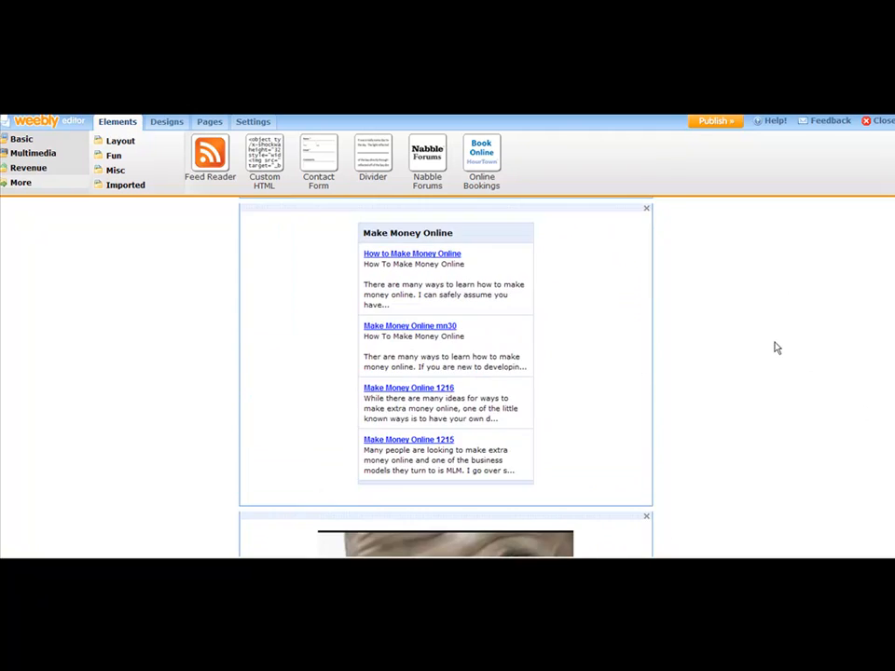
pyautogui.scroll(2, 727, 336)
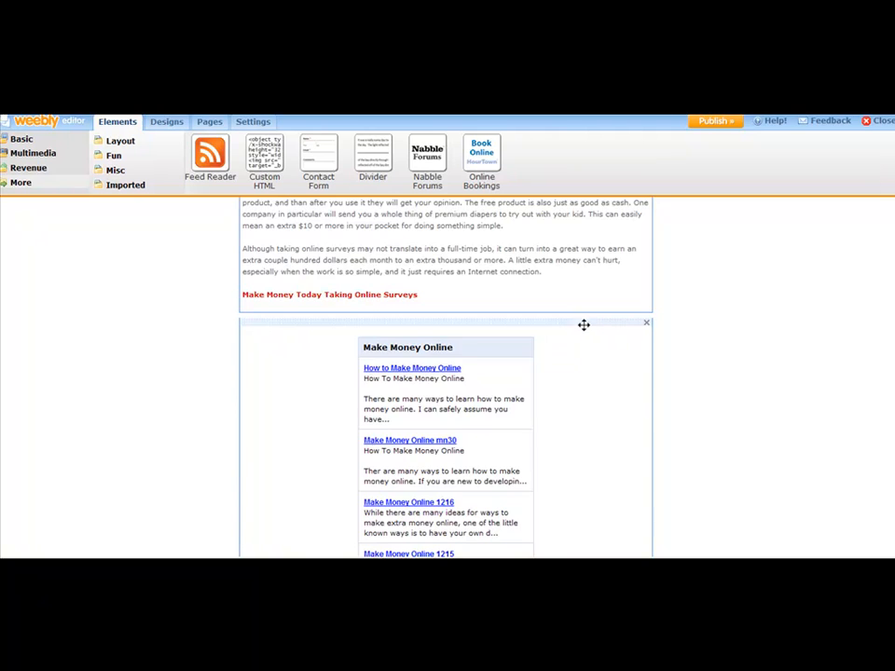
pyautogui.scroll(-2, 584, 325)
pyautogui.moveTo(587, 230); pyautogui.dragTo(657, 266)
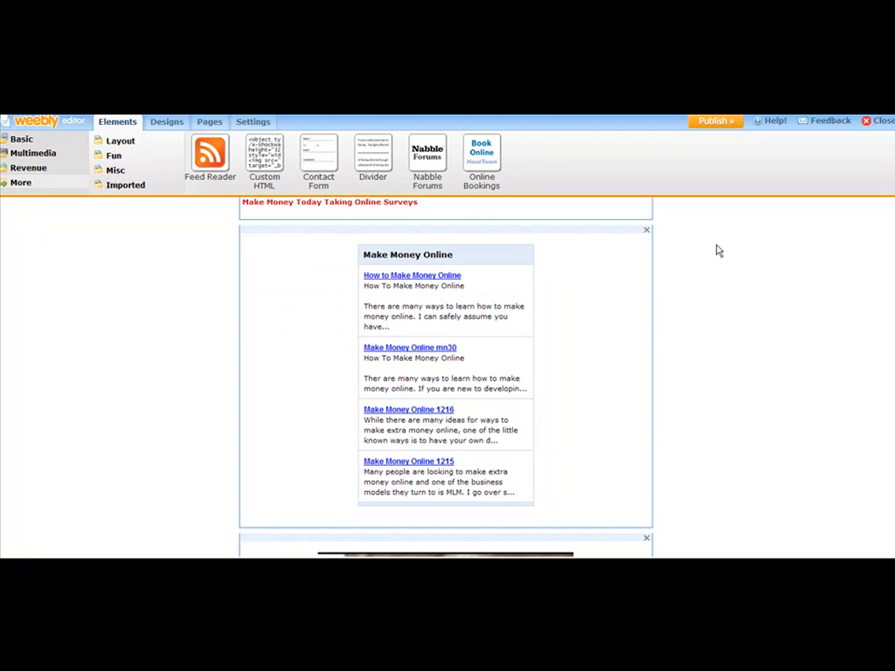
# Step: Look over the page's article, feed reader and YouTube video down to the footer and back
pyautogui.scroll(3, 446, 373)
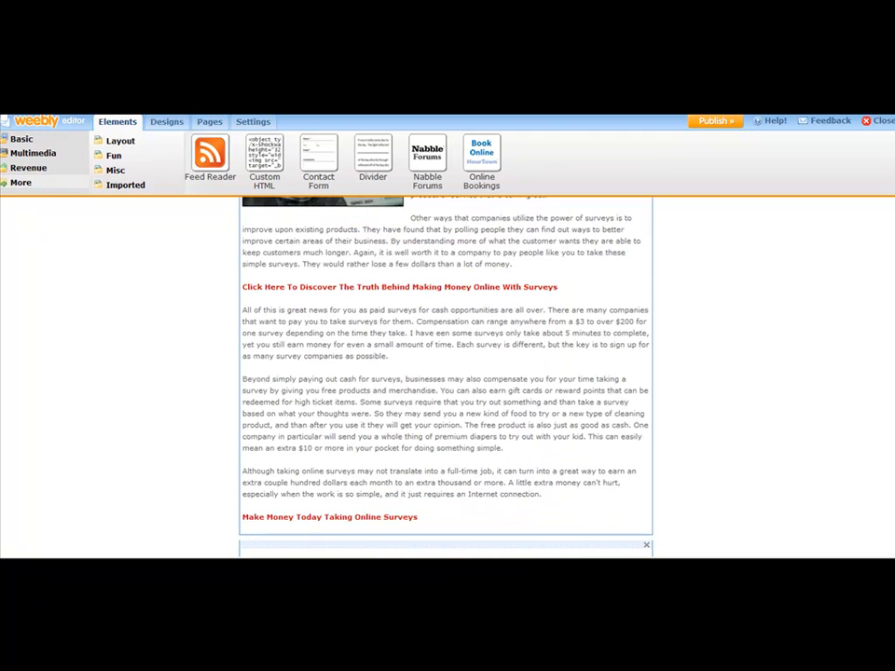
pyautogui.scroll(-6, 656, 436)
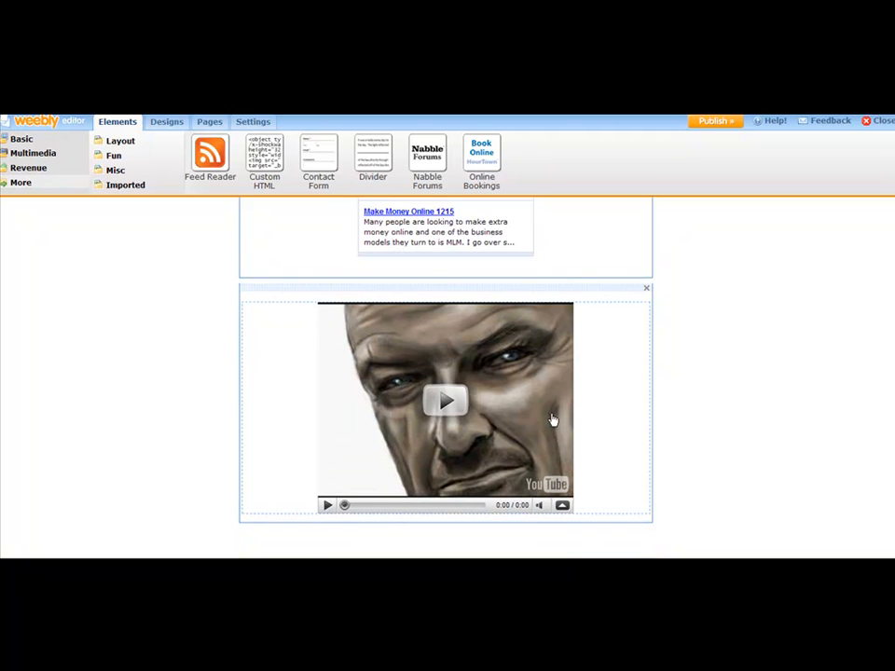
pyautogui.scroll(-1, 446, 377)
pyautogui.scroll(1, 446, 377)
pyautogui.scroll(-1, 446, 378)
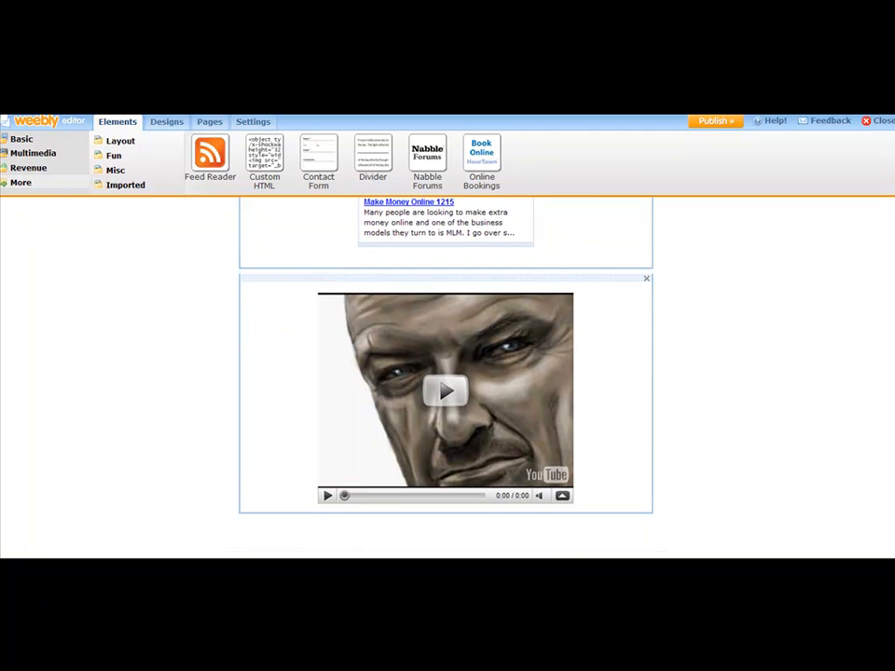
pyautogui.scroll(-1, 446, 377)
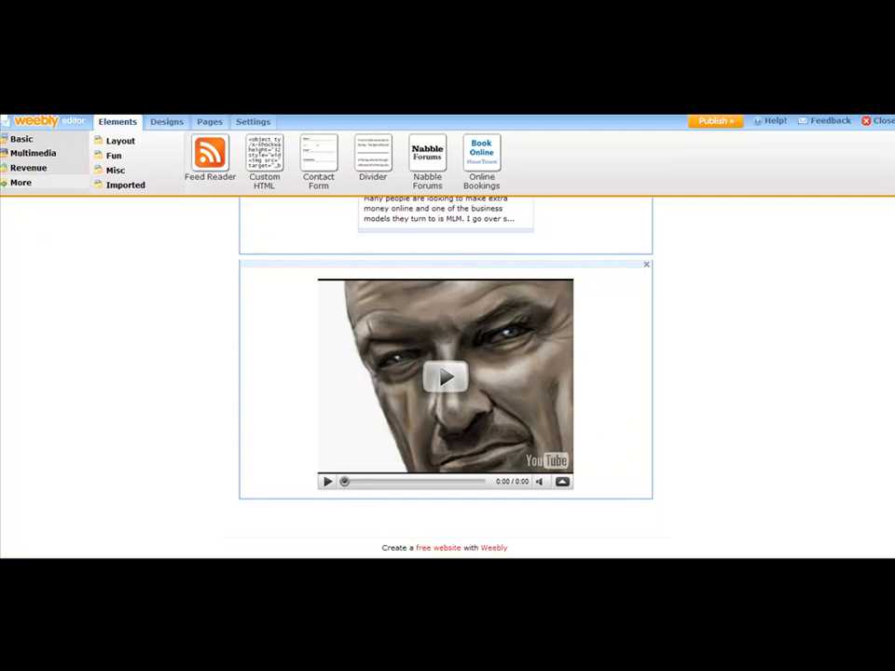
pyautogui.scroll(8, 445, 377)
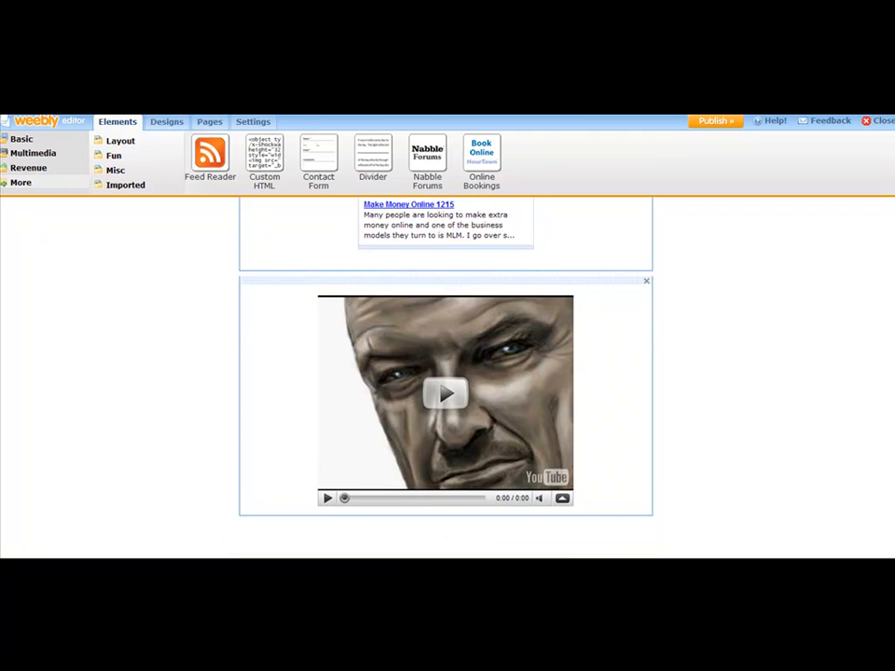
pyautogui.scroll(5, 445, 377)
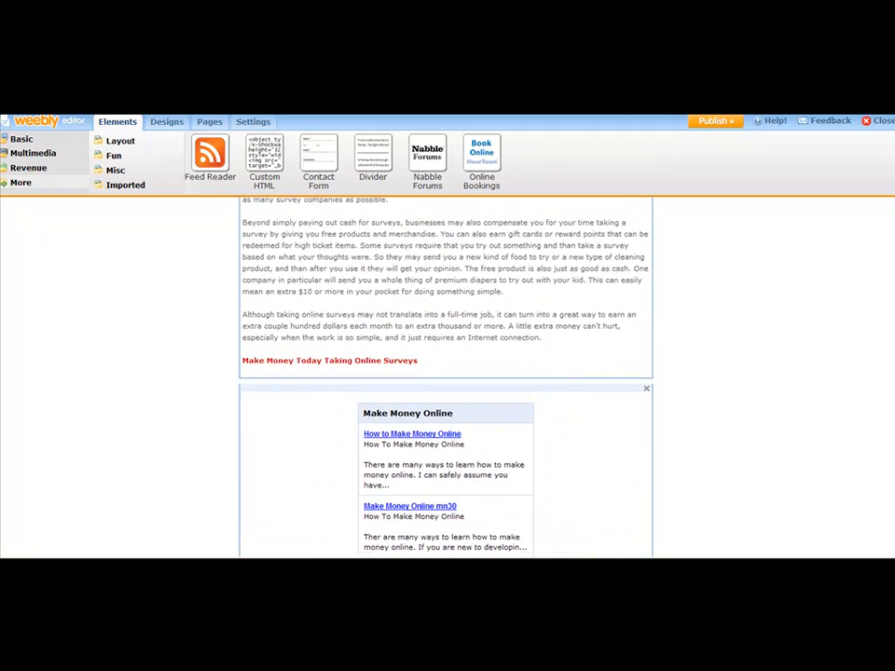